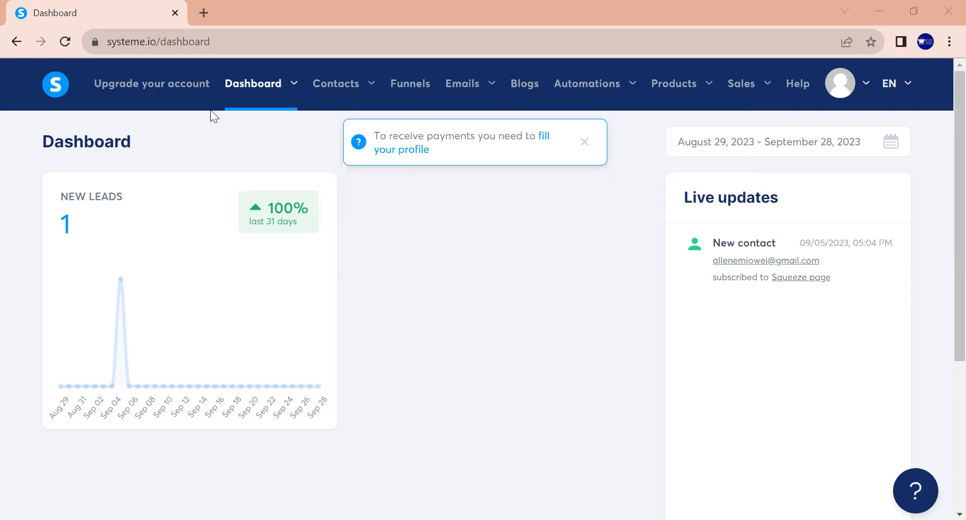
Switch to WhatsApp Web and look back through the earlier messages in The Gemtrust Ecosystem group chat
{"action": "left_click", "coordinate": [187, 99]}
{"action": "key", "text": "alt+Tab"}
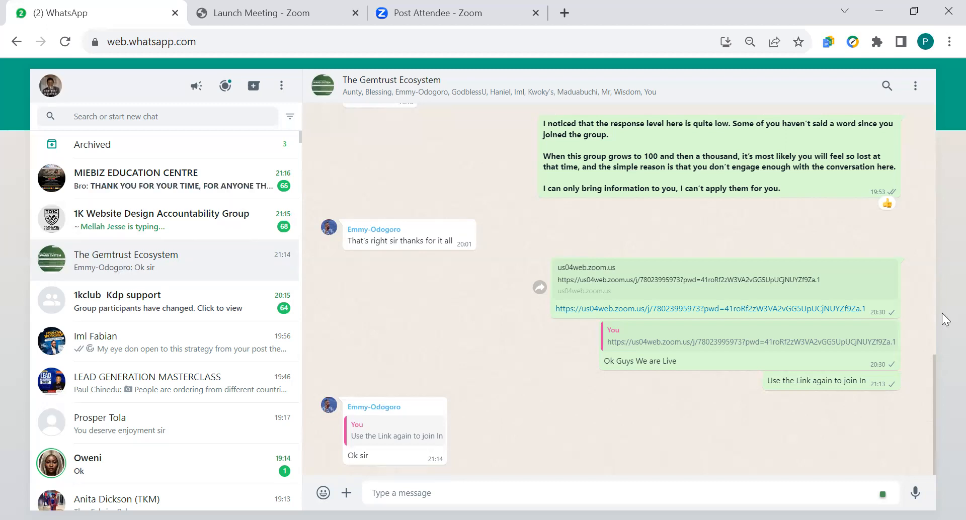
{"action": "scroll", "coordinate": [942, 313], "scroll_direction": "up", "scroll_amount": 10}
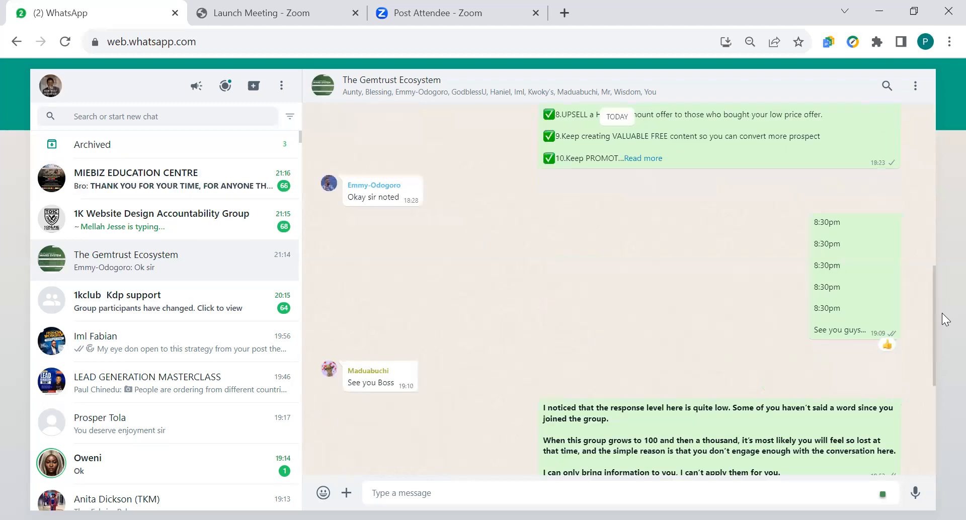
{"action": "scroll", "coordinate": [936, 147], "scroll_direction": "up", "scroll_amount": 8}
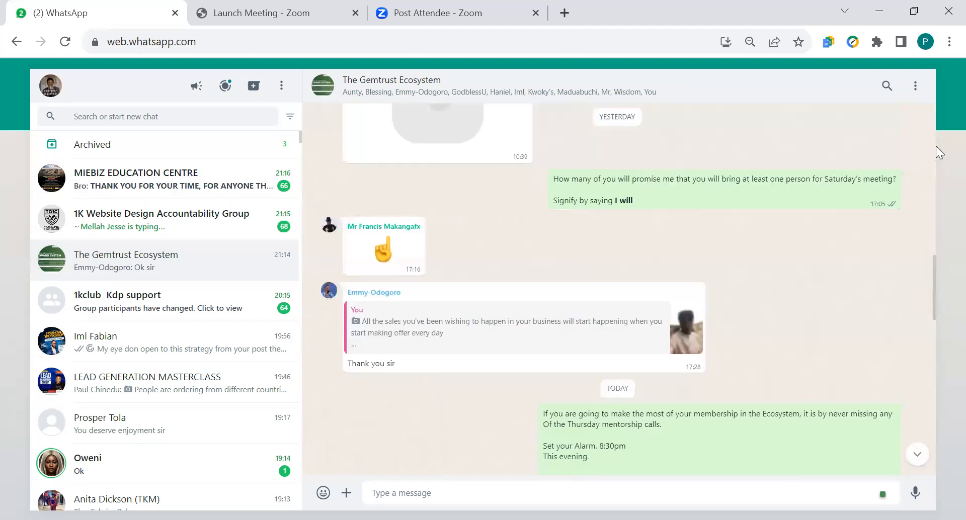
{"action": "scroll", "coordinate": [935, 146], "scroll_direction": "up", "scroll_amount": 5}
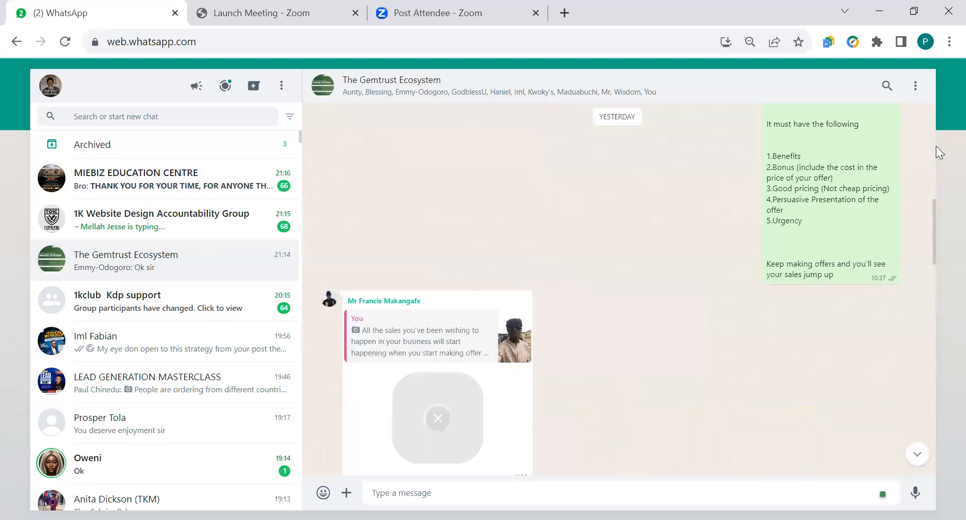
{"action": "scroll", "coordinate": [936, 146], "scroll_direction": "up", "scroll_amount": 5}
{"action": "scroll", "coordinate": [936, 146], "scroll_direction": "up", "scroll_amount": 3}
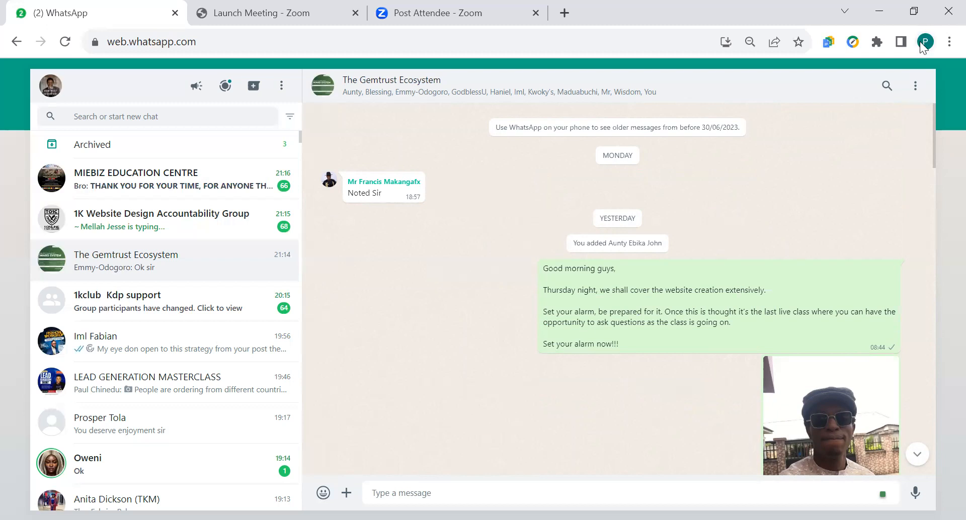
Open the Richlife browser profile and load systeme.io/dashboard in it
{"action": "left_click_drag", "start_coordinate": [926, 254], "coordinate": [939, 374]}
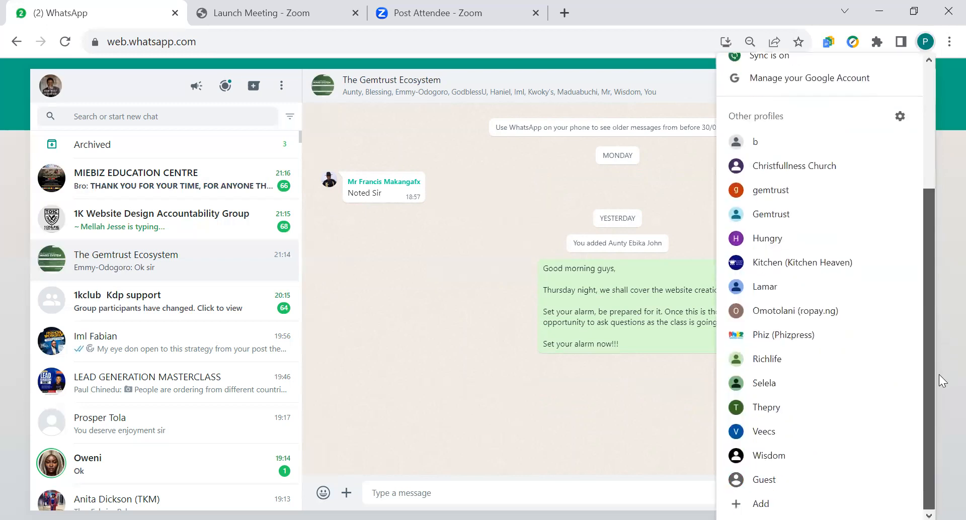
{"action": "left_click", "coordinate": [774, 360]}
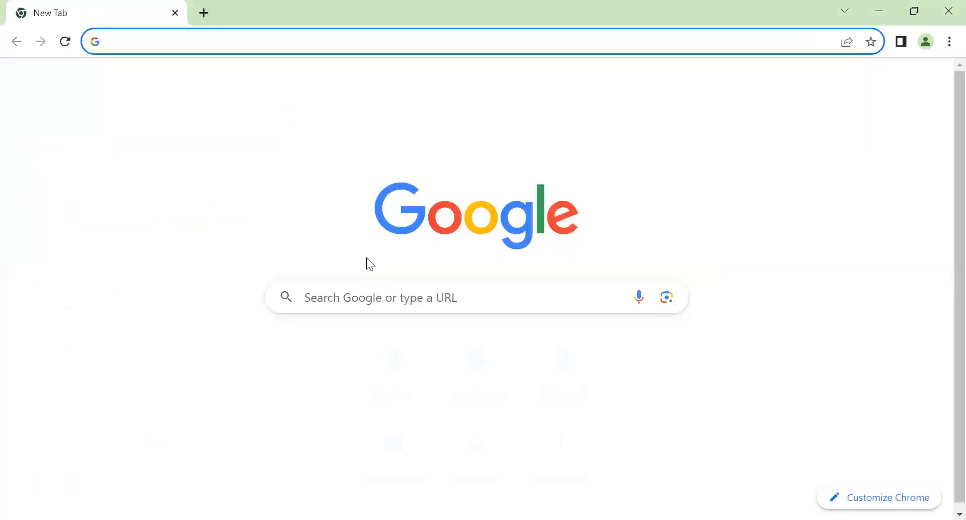
{"action": "type", "text": "s"}
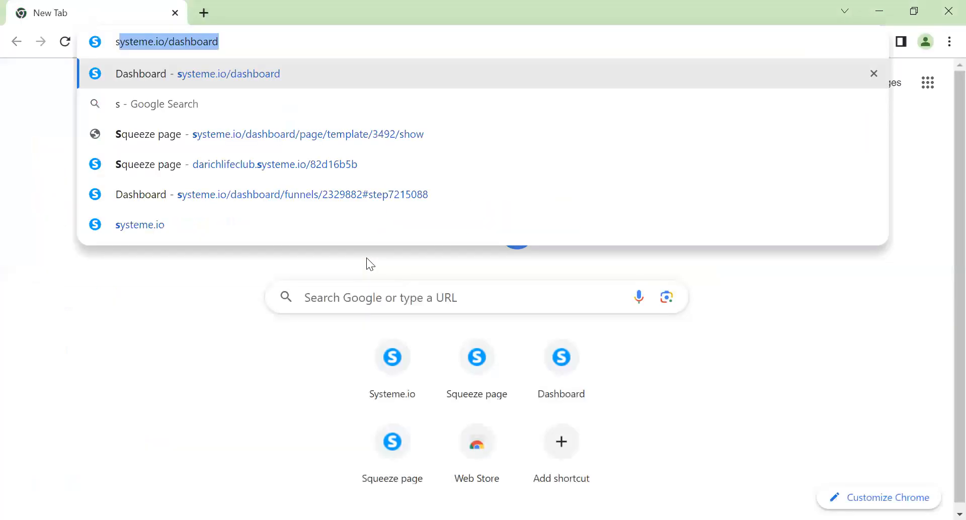
{"action": "key", "text": "Return"}
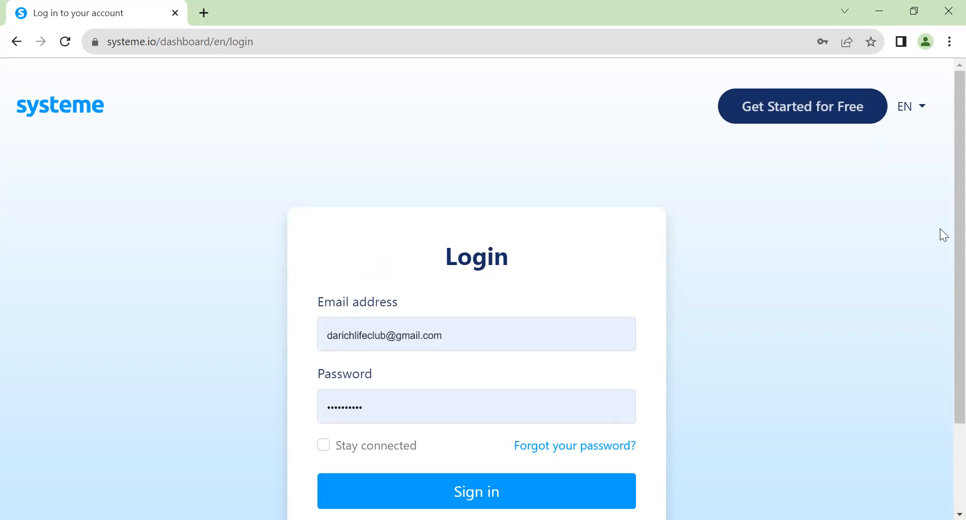
Sign in to systeme.io with the prefilled credentials and dismiss the notice about filling the payment profile
{"action": "scroll", "coordinate": [942, 344], "scroll_direction": "down", "scroll_amount": 2}
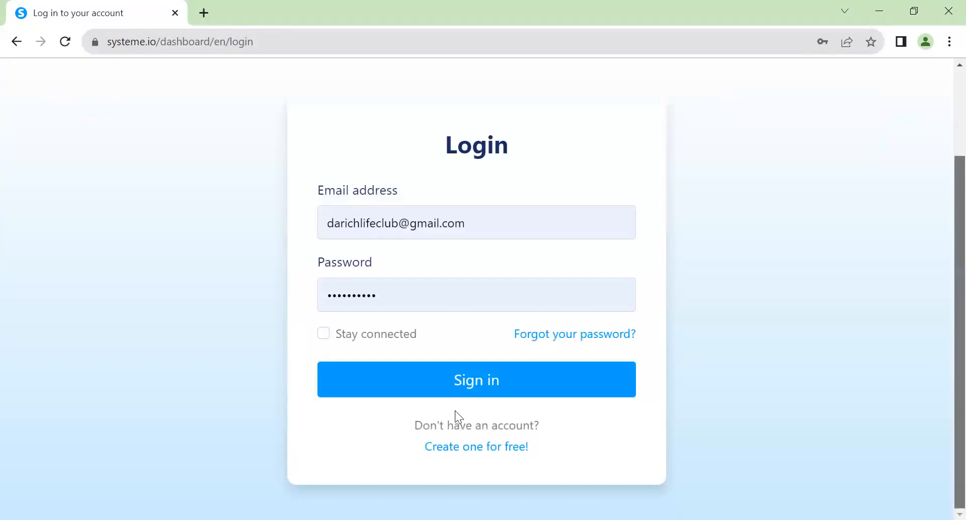
{"action": "left_click", "coordinate": [457, 391]}
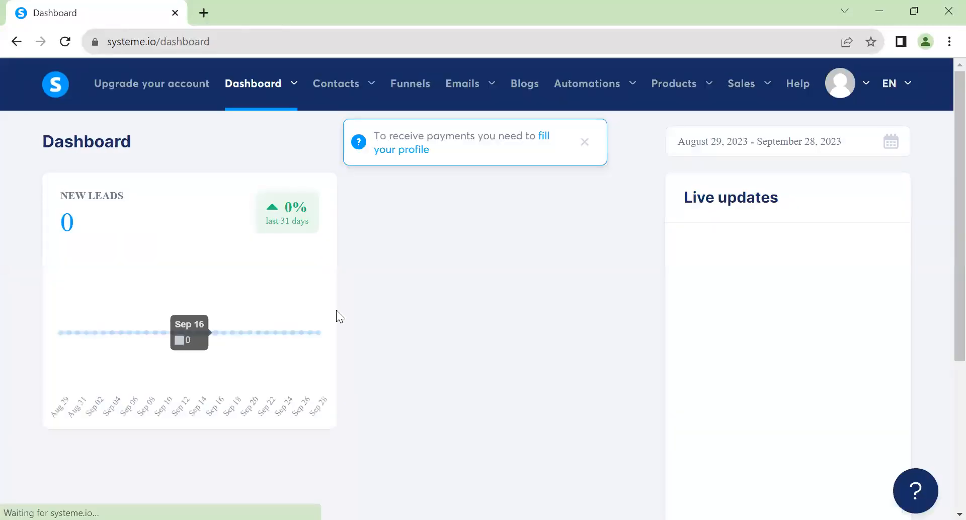
{"action": "left_click", "coordinate": [584, 142]}
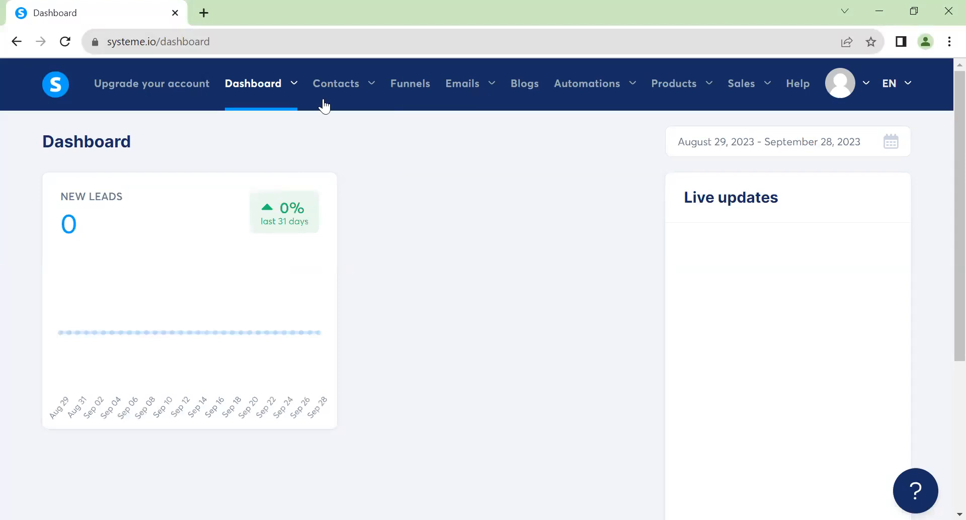
Open the Rich Life funnel from the funnels list and open its Squeeze page for editing
{"action": "left_click", "coordinate": [408, 90]}
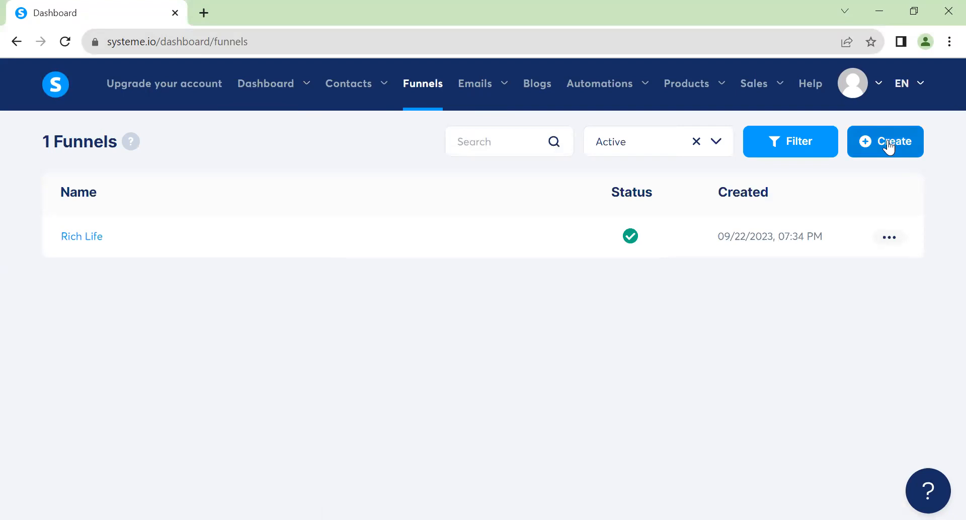
{"action": "left_click", "coordinate": [78, 243]}
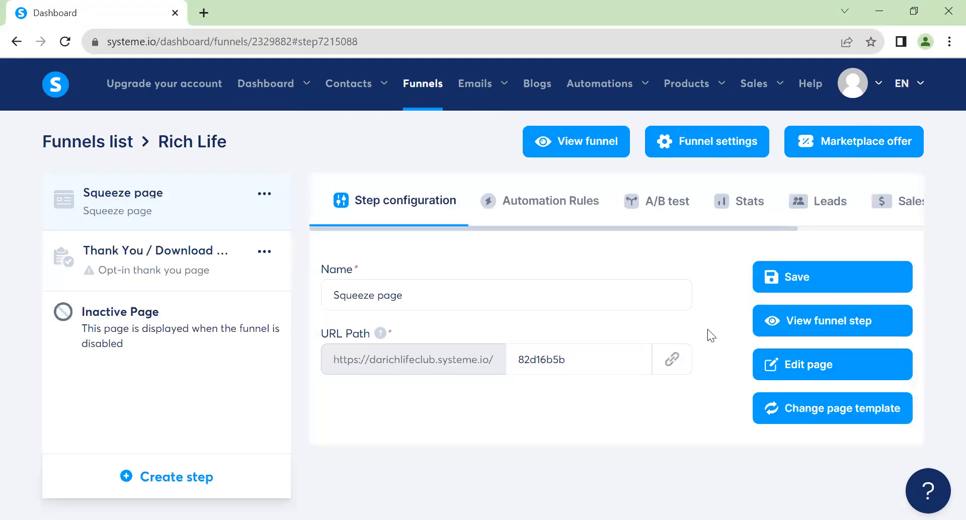
{"action": "left_click", "coordinate": [765, 309]}
{"action": "left_click", "coordinate": [808, 370]}
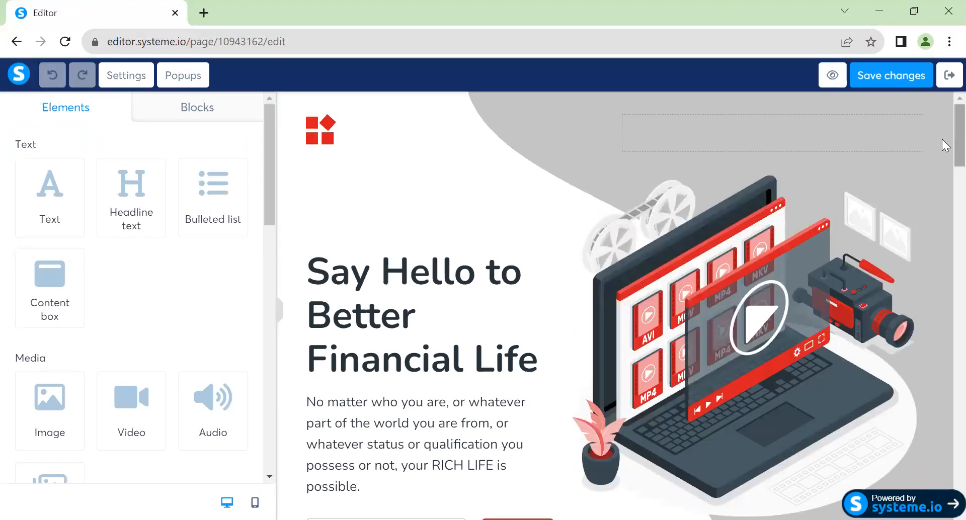
Look through the squeeze page's sections in the editor, down to the member testimonials and back up
{"action": "scroll", "coordinate": [943, 189], "scroll_direction": "down", "scroll_amount": 5}
{"action": "scroll", "coordinate": [945, 252], "scroll_direction": "down", "scroll_amount": 20}
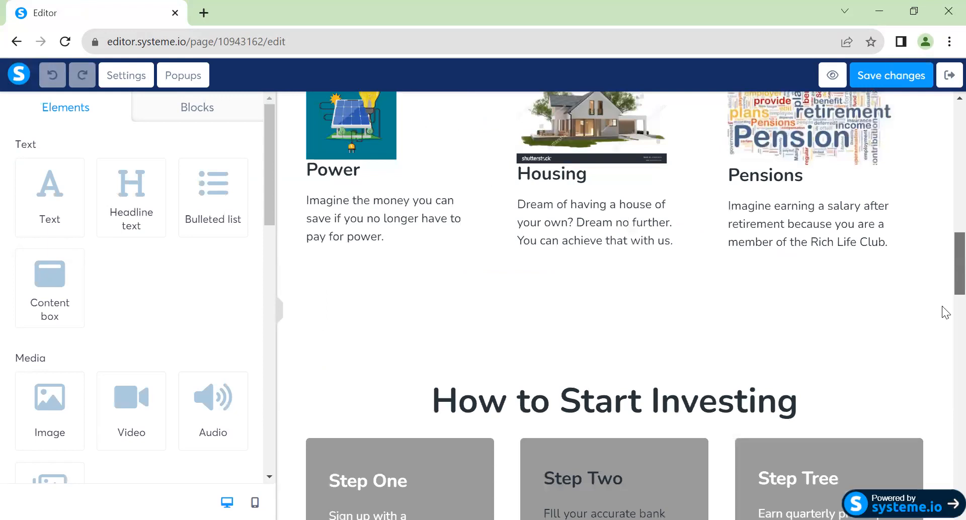
{"action": "scroll", "coordinate": [943, 327], "scroll_direction": "down", "scroll_amount": 2}
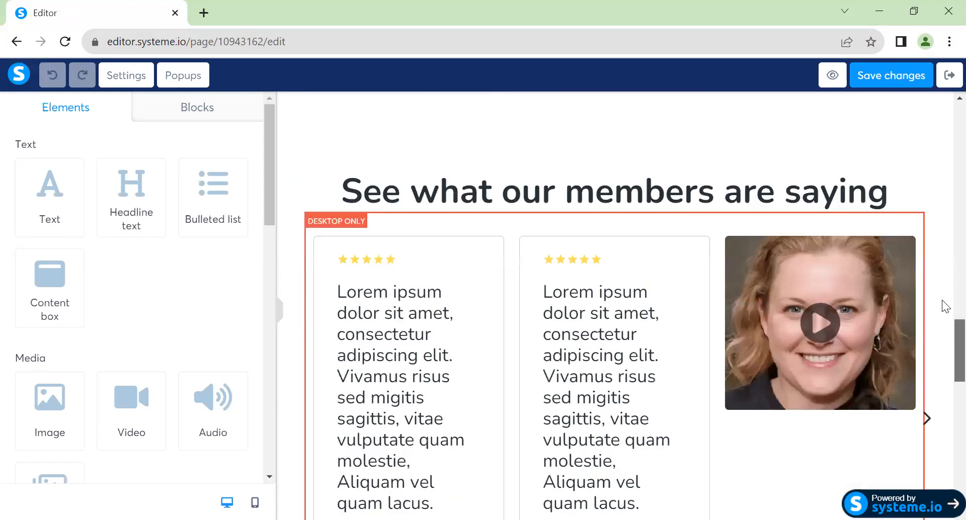
{"action": "scroll", "coordinate": [944, 221], "scroll_direction": "up", "scroll_amount": 10}
{"action": "scroll", "coordinate": [943, 151], "scroll_direction": "up", "scroll_amount": 15}
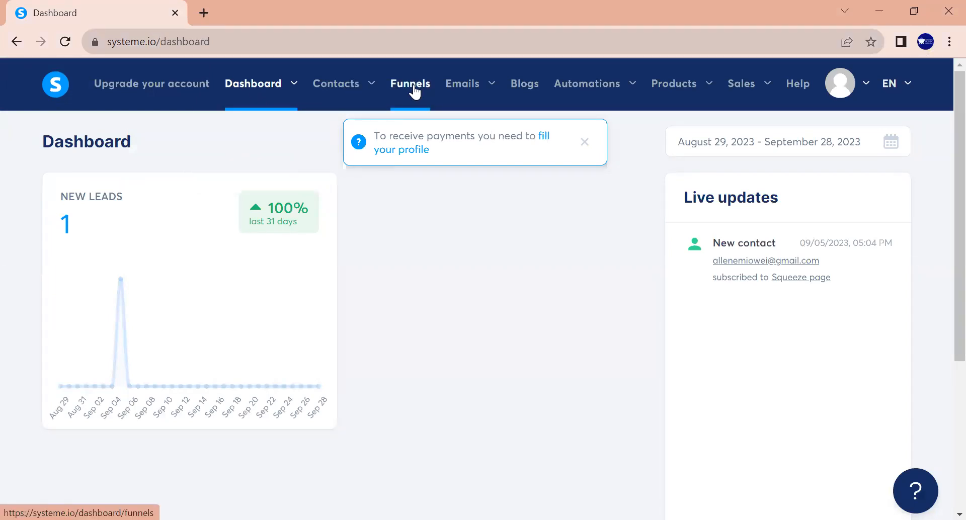
Switch to the Kitchen Heaven browser window, sign in to systeme.io with the prefilled credentials, and open the funnels list
{"action": "left_click", "coordinate": [413, 83]}
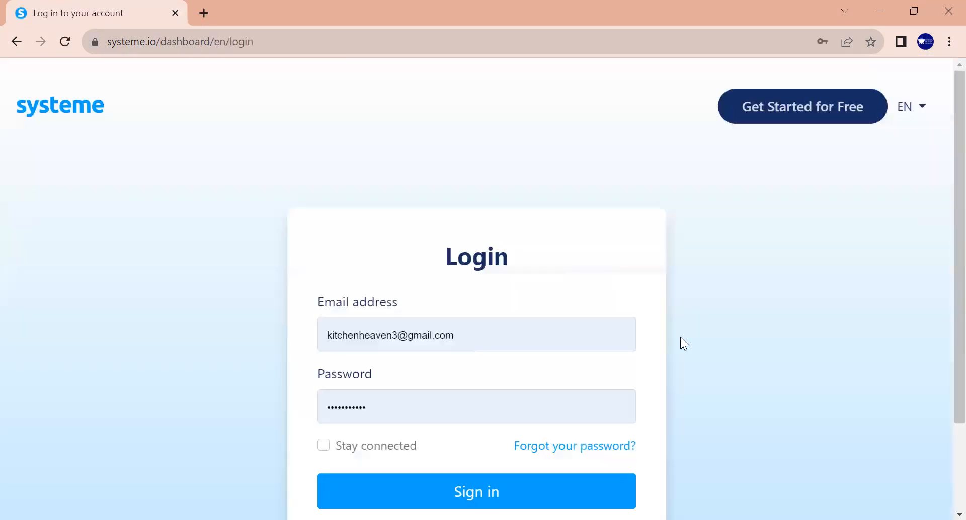
{"action": "scroll", "coordinate": [941, 464], "scroll_direction": "down", "scroll_amount": 2}
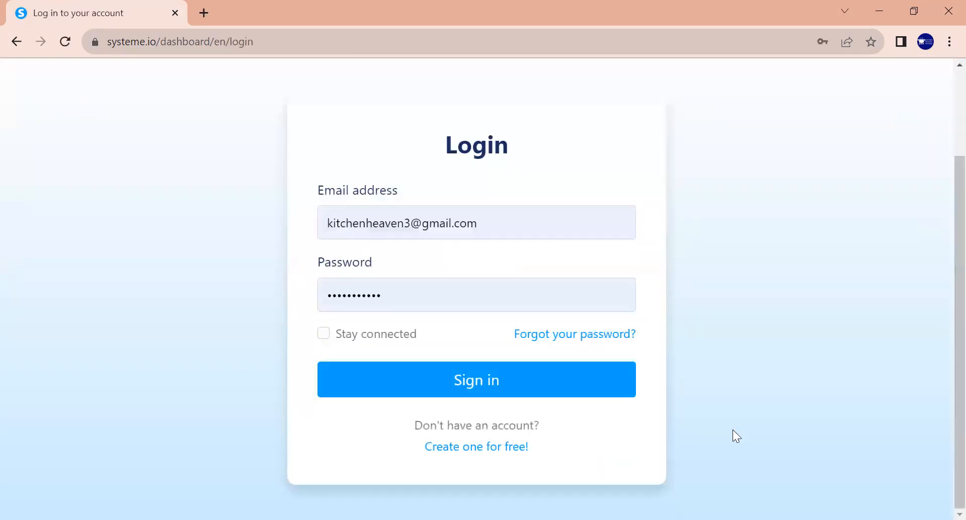
{"action": "left_click", "coordinate": [480, 389]}
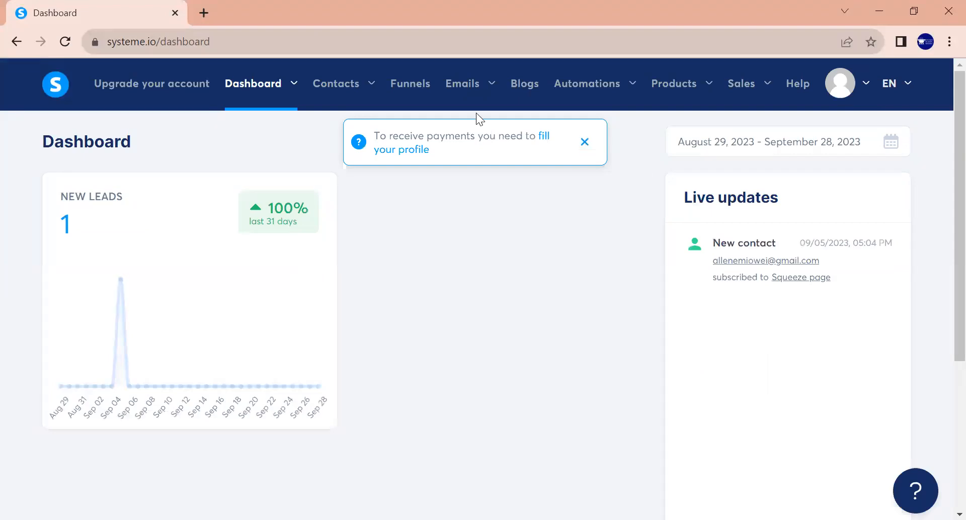
{"action": "left_click", "coordinate": [409, 86]}
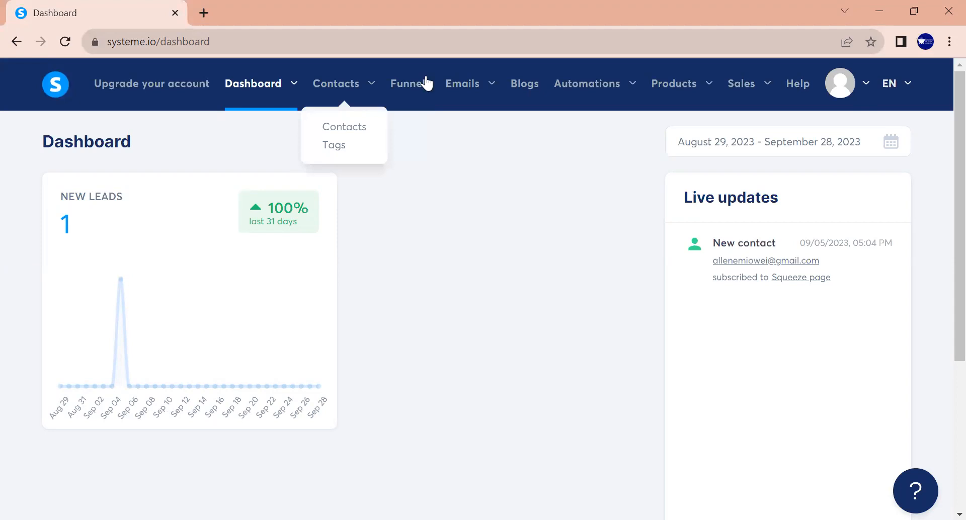
{"action": "left_click", "coordinate": [409, 91]}
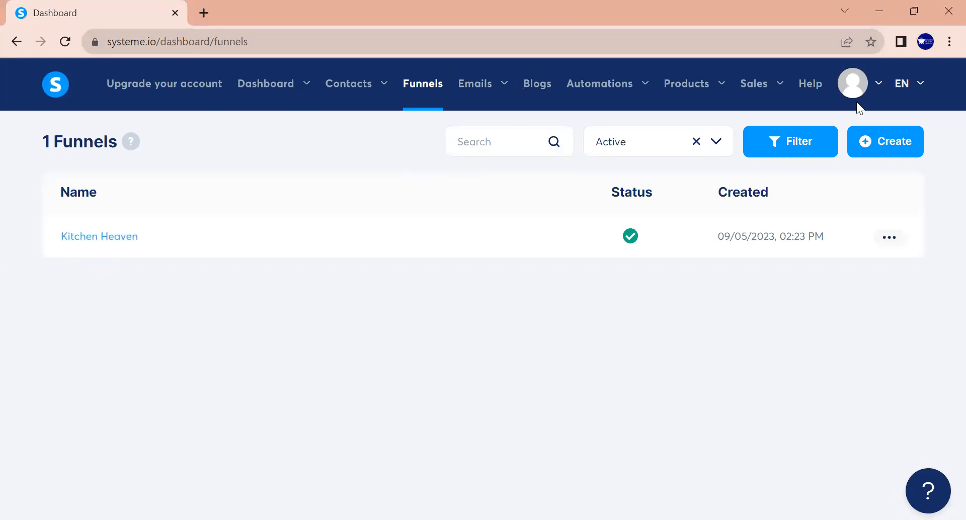
Return to the Rich Life funnel's Squeeze page configuration and dismiss the notice about filling the payment profile
{"action": "mouse_move", "coordinate": [857, 96]}
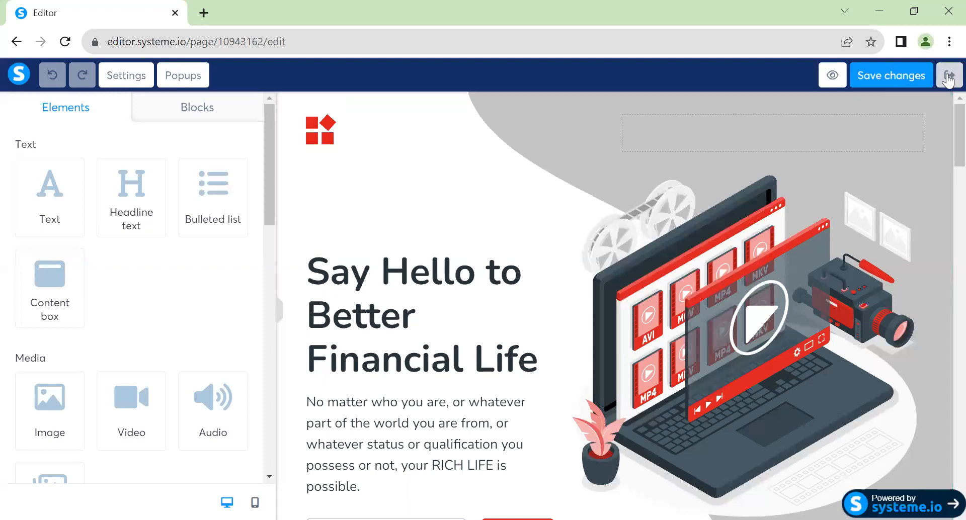
{"action": "left_click", "coordinate": [948, 79]}
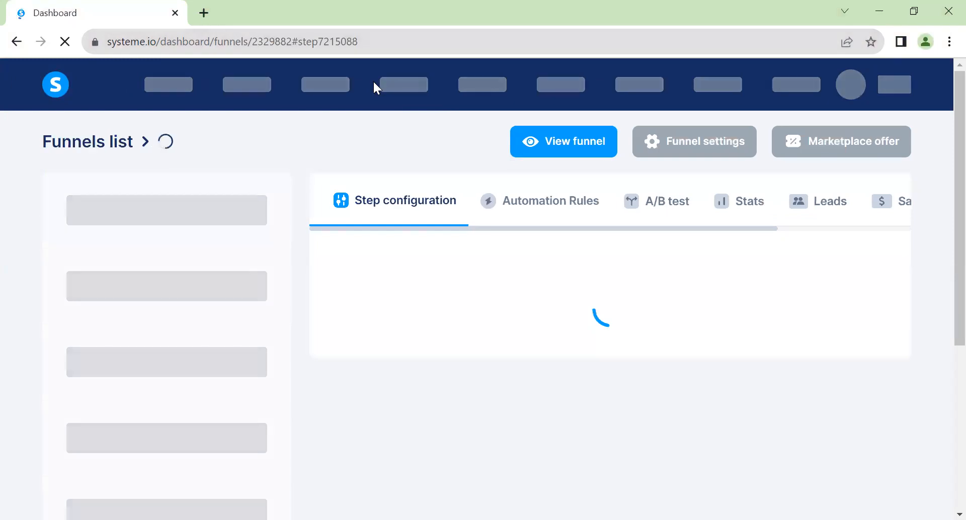
{"action": "scroll", "coordinate": [373, 80], "scroll_direction": "down", "scroll_amount": 1}
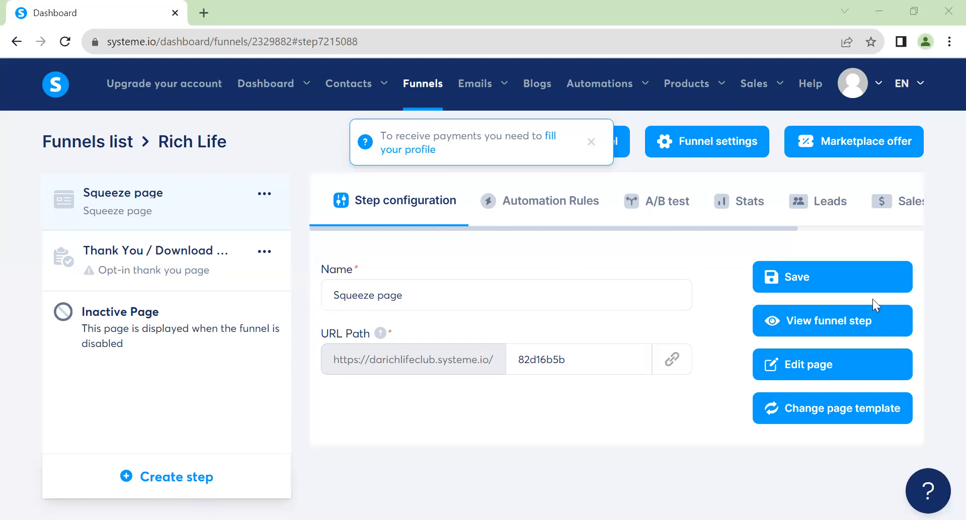
{"action": "left_click", "coordinate": [592, 143]}
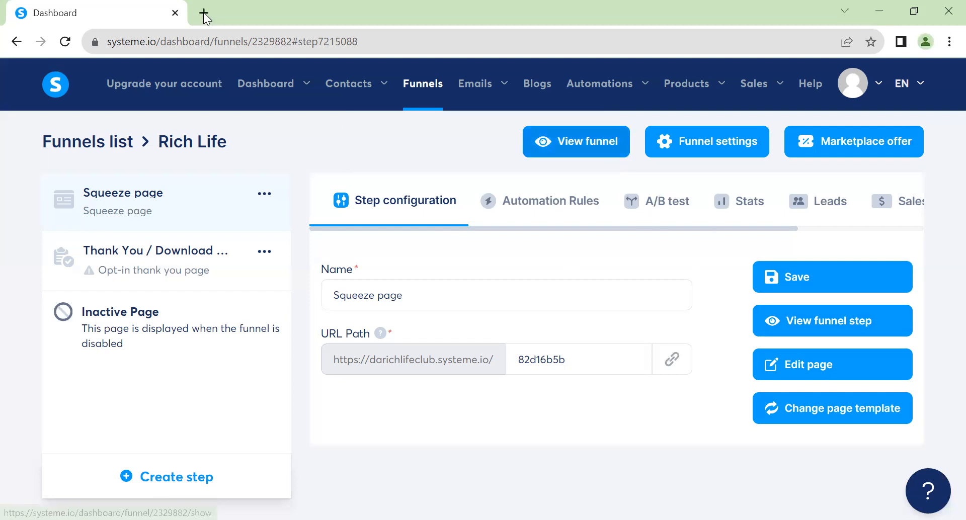
View the live Rich Life funnel in a new tab and compare it with the funnel's Squeeze page configuration
{"action": "left_click", "coordinate": [593, 145]}
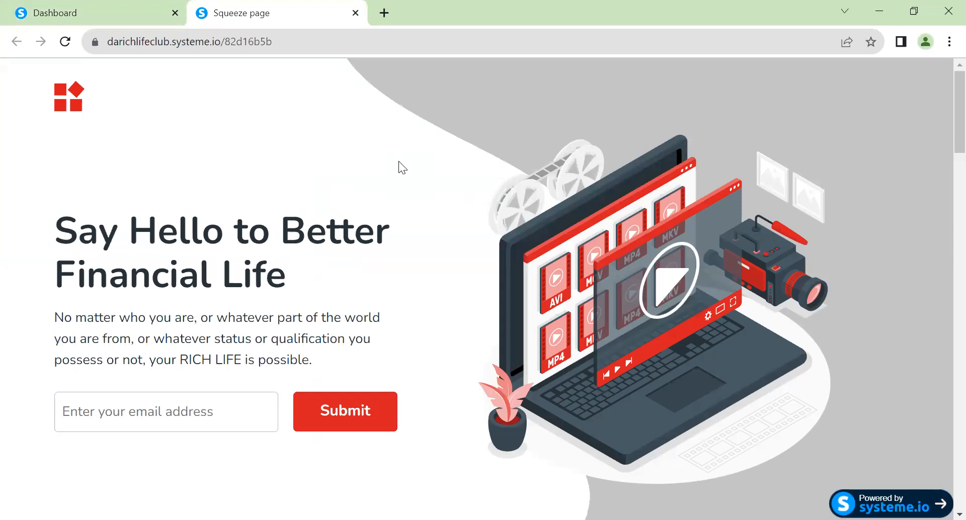
{"action": "left_click", "coordinate": [105, 14]}
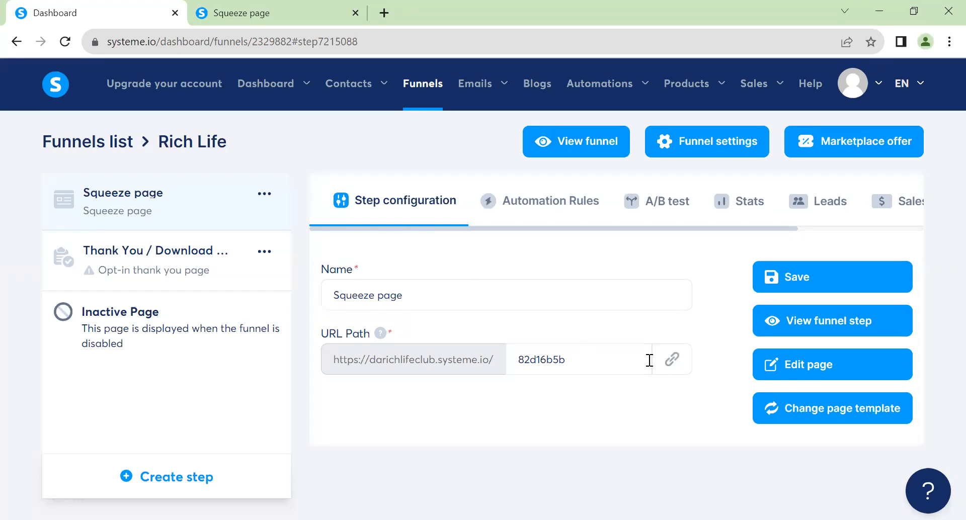
{"action": "left_click", "coordinate": [274, 13]}
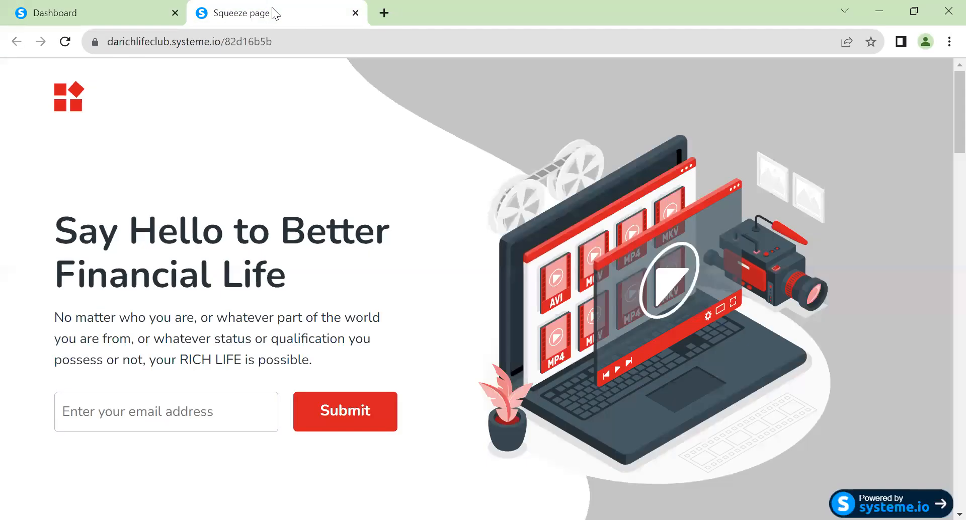
{"action": "left_click", "coordinate": [95, 13]}
{"action": "left_click", "coordinate": [262, 12]}
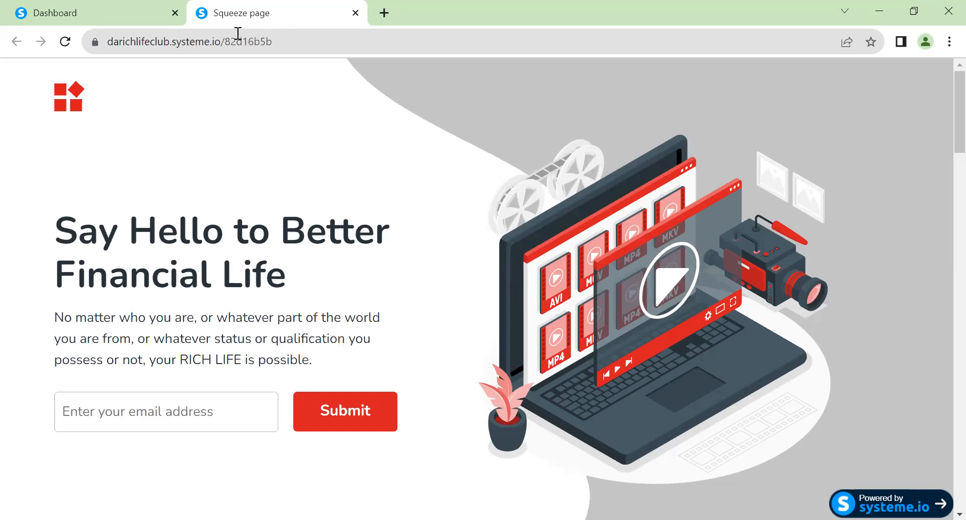
{"action": "left_click", "coordinate": [116, 15]}
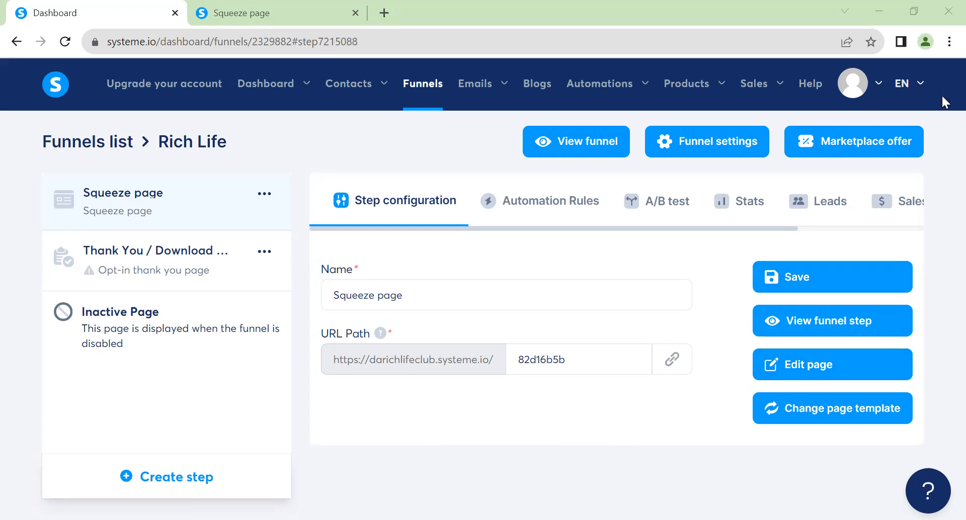
Open the Veecs browser profile and load the funnel page at systeme.io/dashboard/funnels/2333324
{"action": "left_click", "coordinate": [925, 43]}
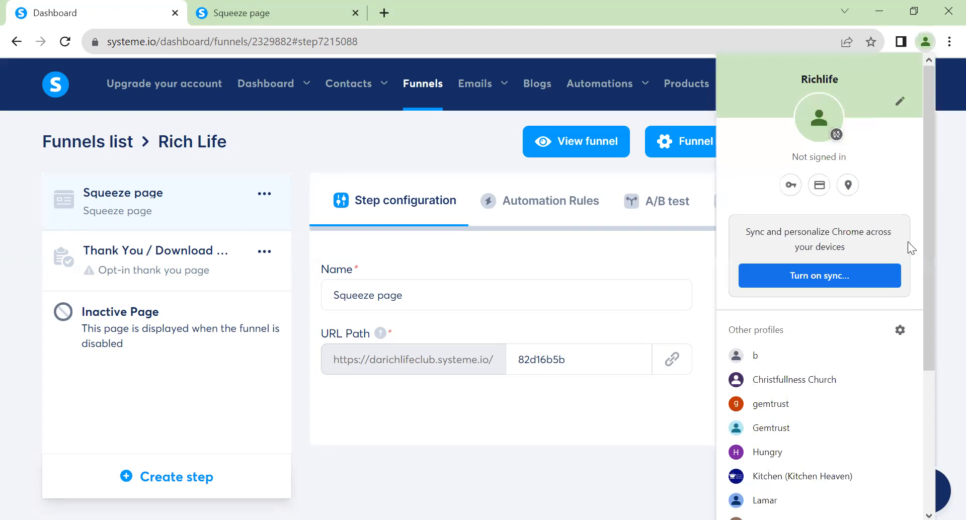
{"action": "scroll", "coordinate": [927, 343], "scroll_direction": "down", "scroll_amount": 5}
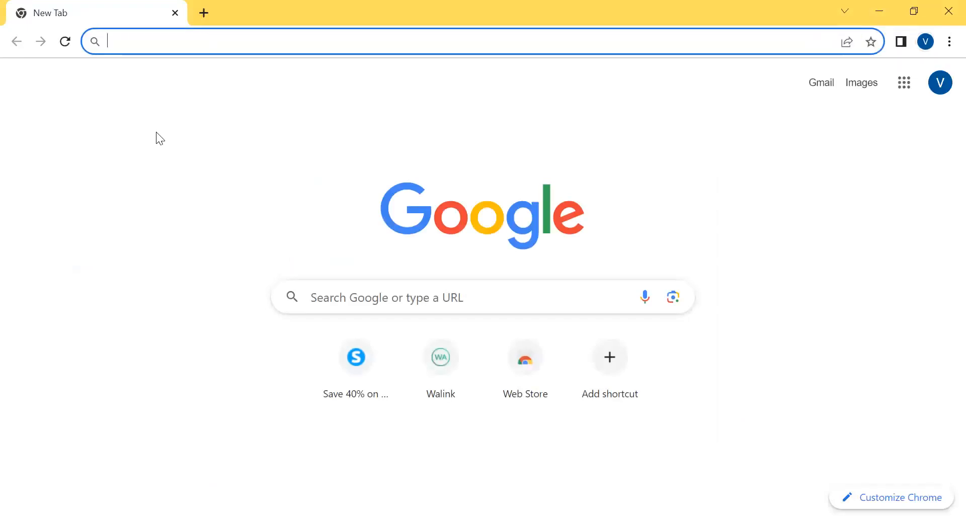
{"action": "type", "text": "s"}
{"action": "key", "text": "Return"}
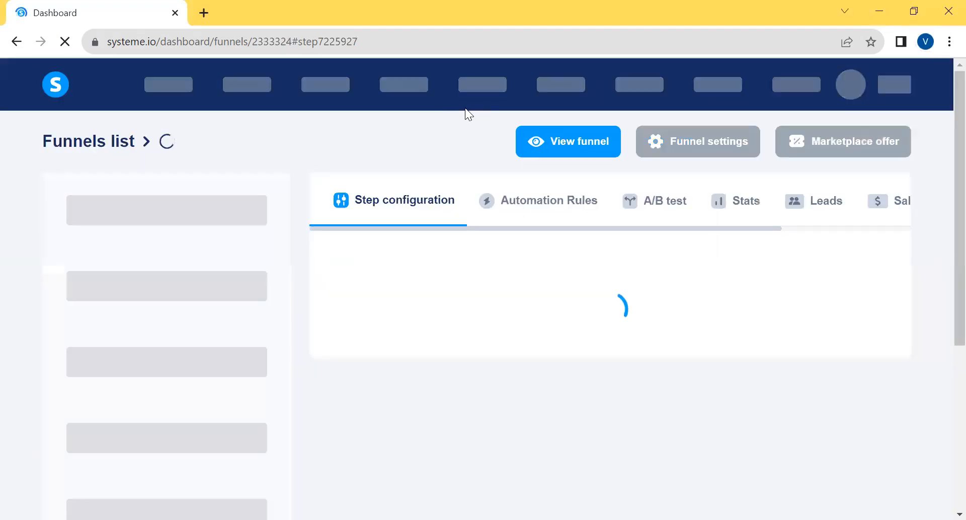
Enter the Veecs account's email address on the systeme.io login form
{"action": "scroll", "coordinate": [541, 369], "scroll_direction": "down", "scroll_amount": 1}
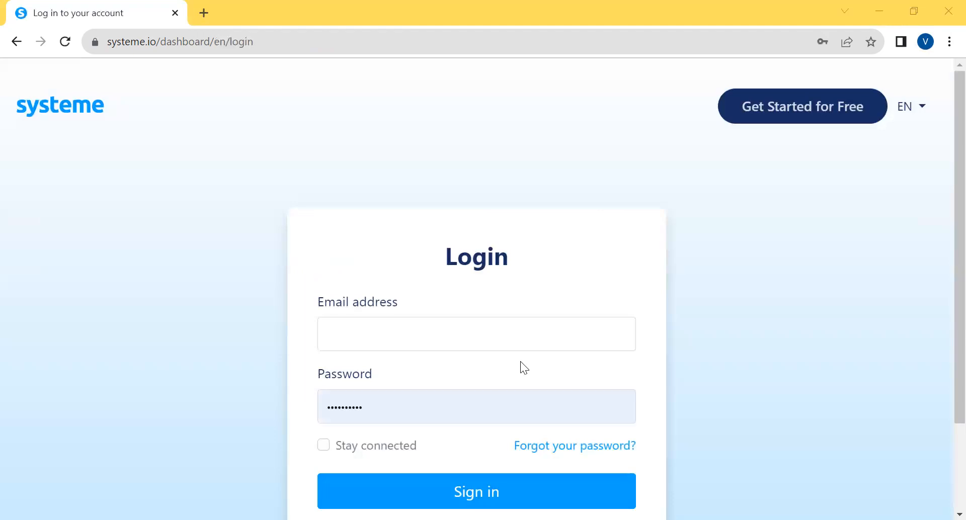
{"action": "left_click", "coordinate": [353, 336]}
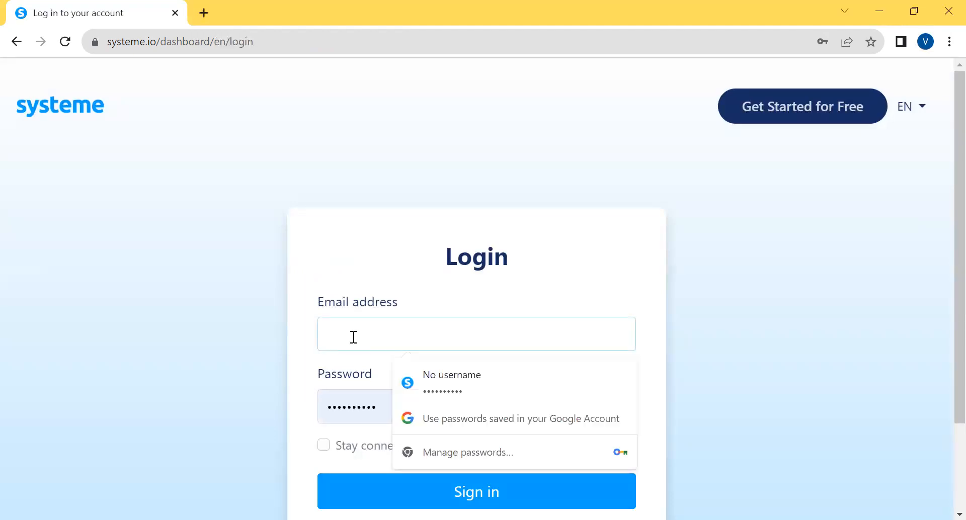
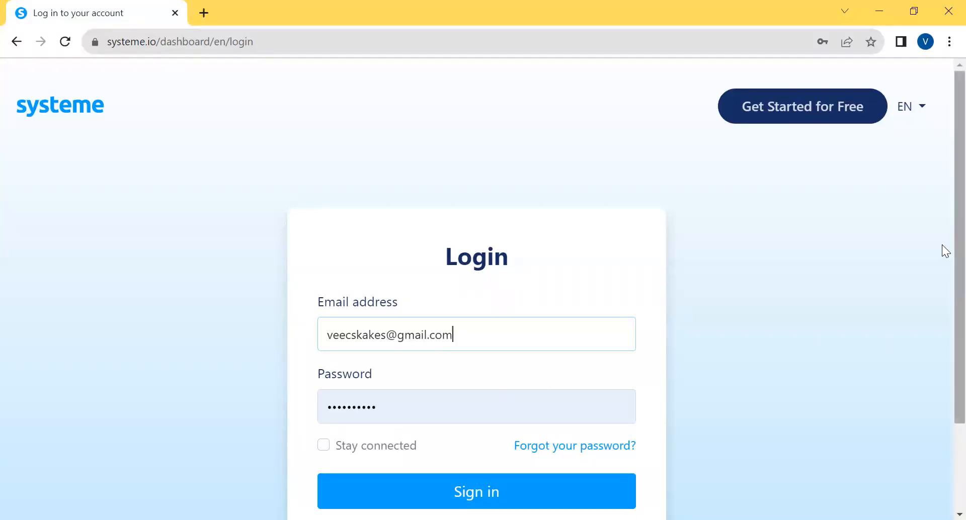
Sign in with Stay connected enabled and save the login only on this device
{"action": "scroll", "coordinate": [945, 340], "scroll_direction": "down", "scroll_amount": 3}
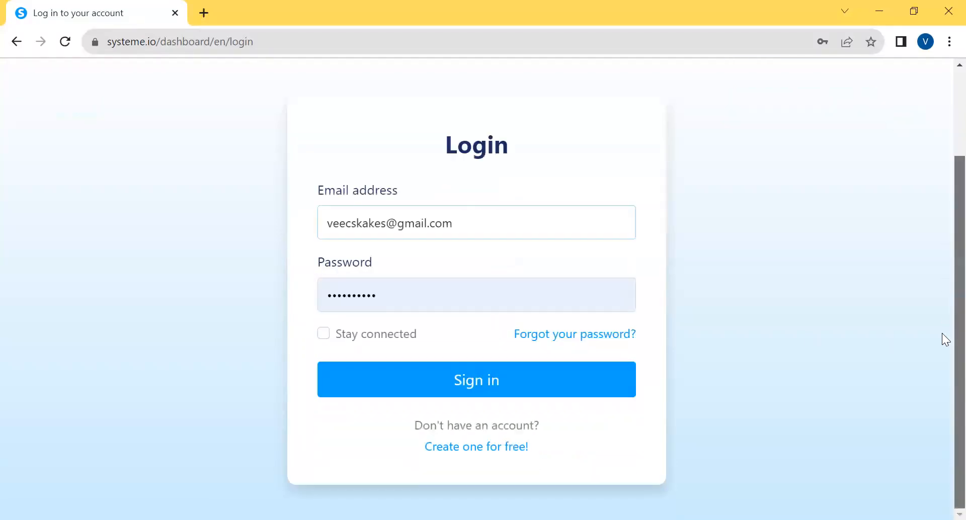
{"action": "left_click", "coordinate": [327, 333]}
{"action": "left_click", "coordinate": [471, 384]}
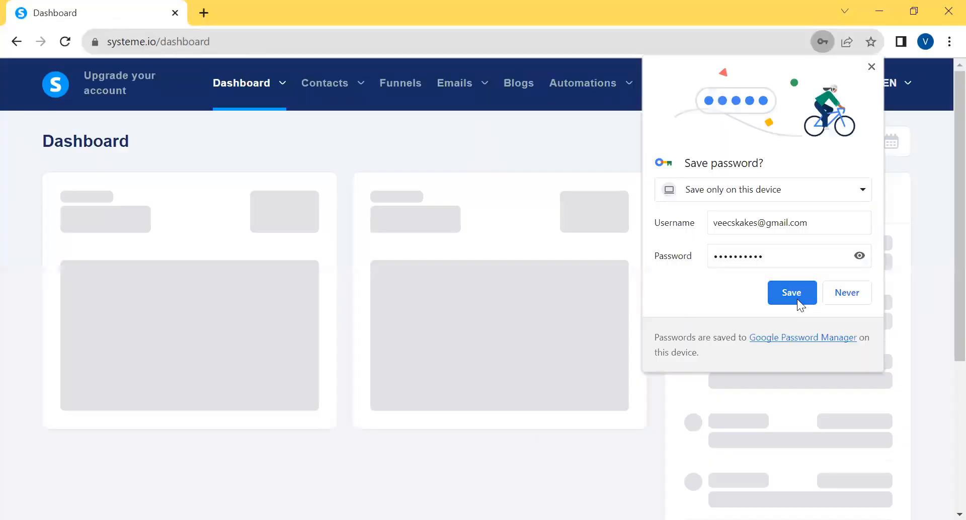
{"action": "left_click", "coordinate": [797, 299]}
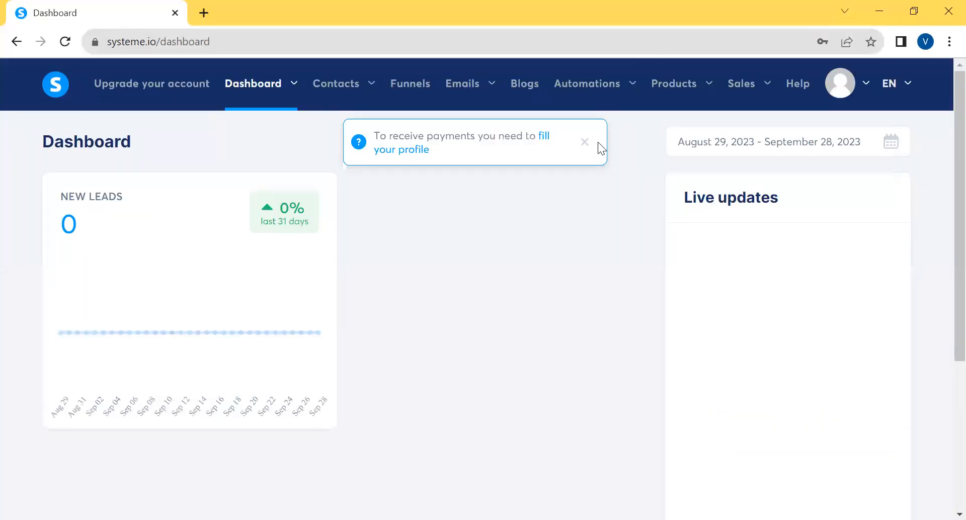
Dismiss the payment profile notice and open the Veecskakes funnel from the funnels list
{"action": "left_click", "coordinate": [584, 143]}
{"action": "left_click", "coordinate": [416, 87]}
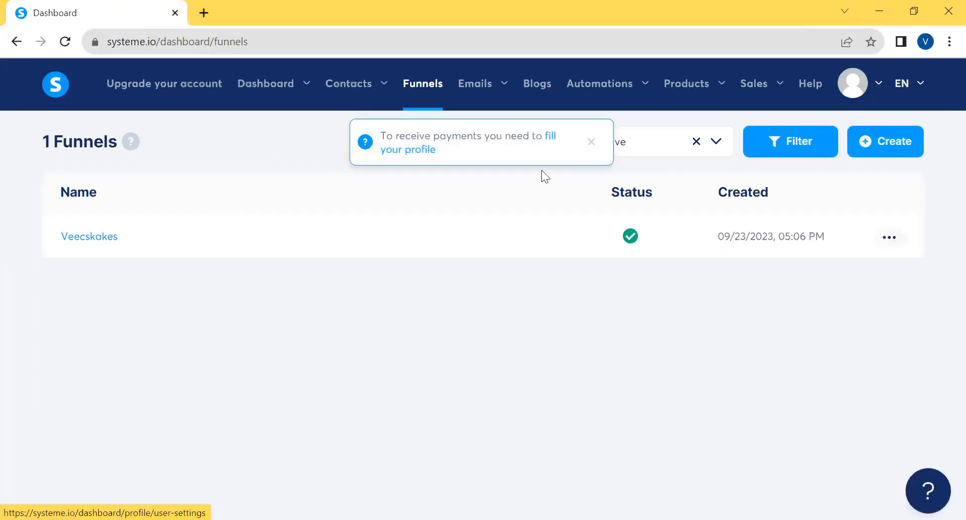
{"action": "left_click", "coordinate": [89, 236]}
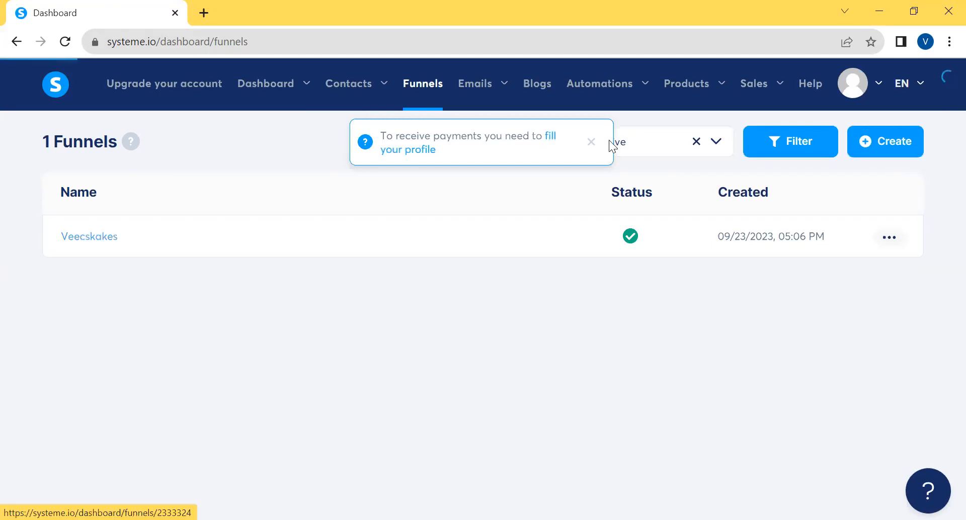
{"action": "left_click", "coordinate": [592, 143]}
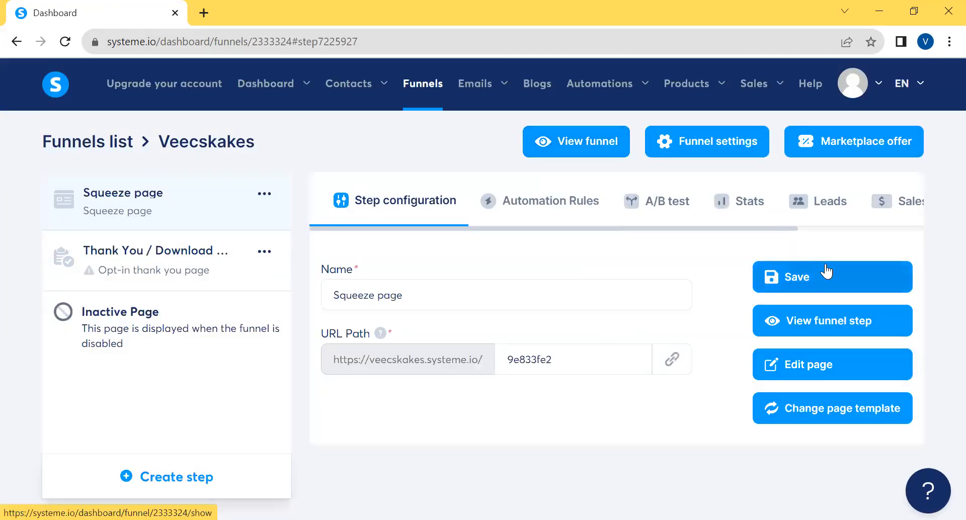
View the live Veecskakes funnel and look through its squeeze page from the header to the service cards
{"action": "left_click", "coordinate": [591, 141]}
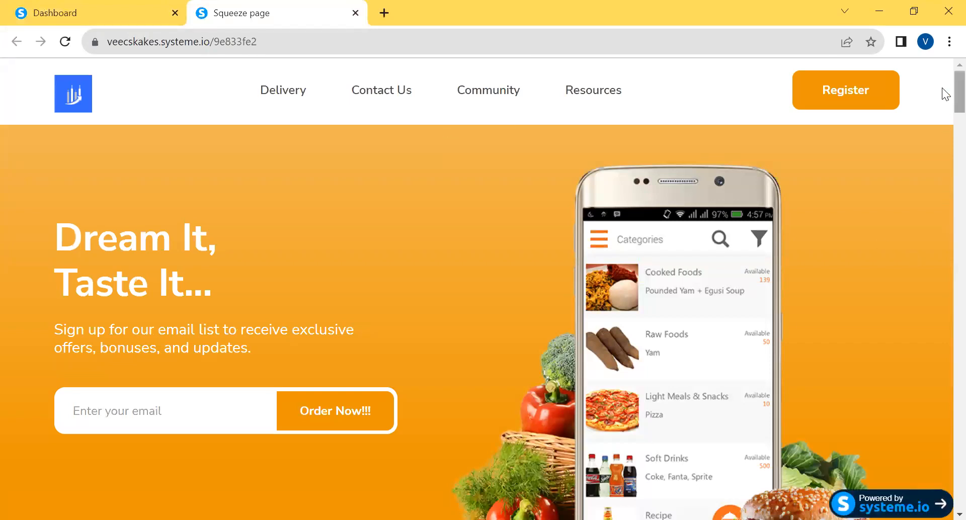
{"action": "scroll", "coordinate": [941, 123], "scroll_direction": "down", "scroll_amount": 20}
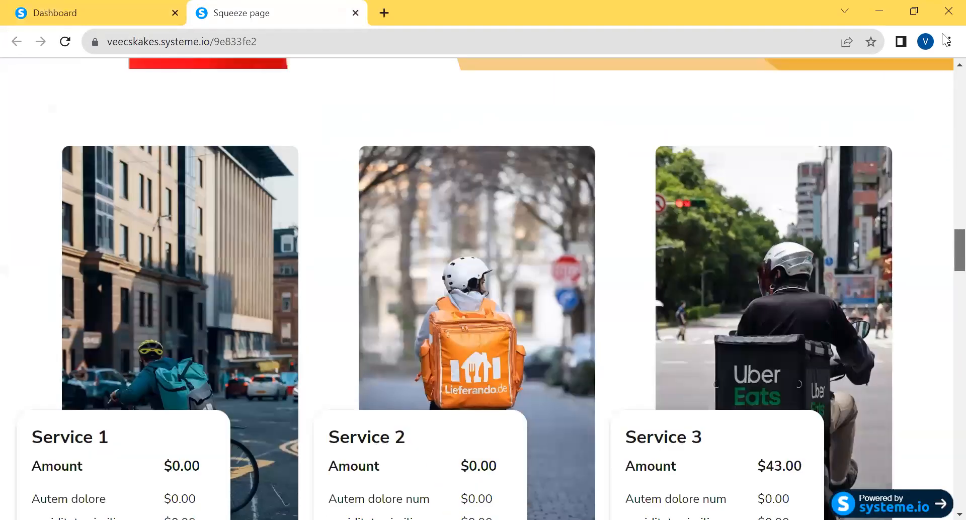
{"action": "scroll", "coordinate": [946, 80], "scroll_direction": "up", "scroll_amount": 15}
{"action": "scroll", "coordinate": [946, 110], "scroll_direction": "down", "scroll_amount": 6}
{"action": "scroll", "coordinate": [944, 73], "scroll_direction": "up", "scroll_amount": 6}
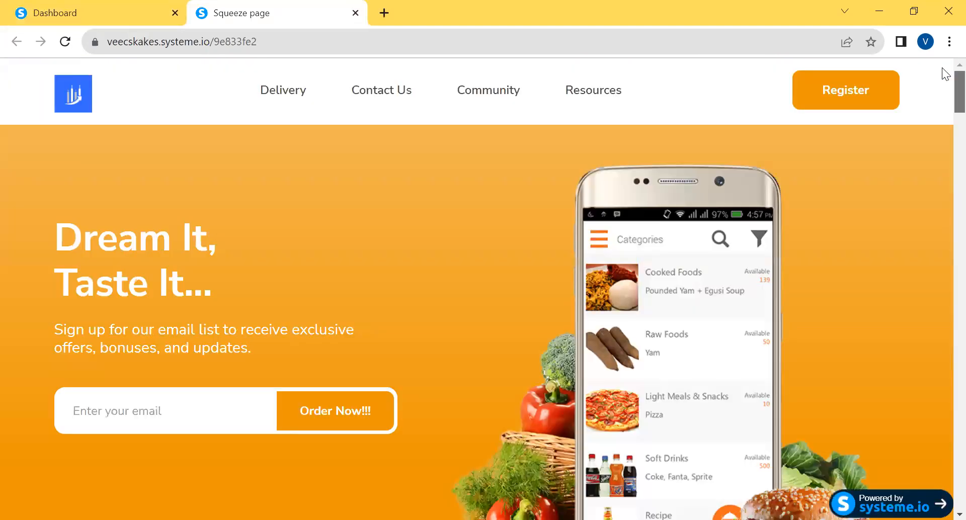
{"action": "scroll", "coordinate": [945, 98], "scroll_direction": "down", "scroll_amount": 1}
{"action": "scroll", "coordinate": [944, 88], "scroll_direction": "up", "scroll_amount": 1}
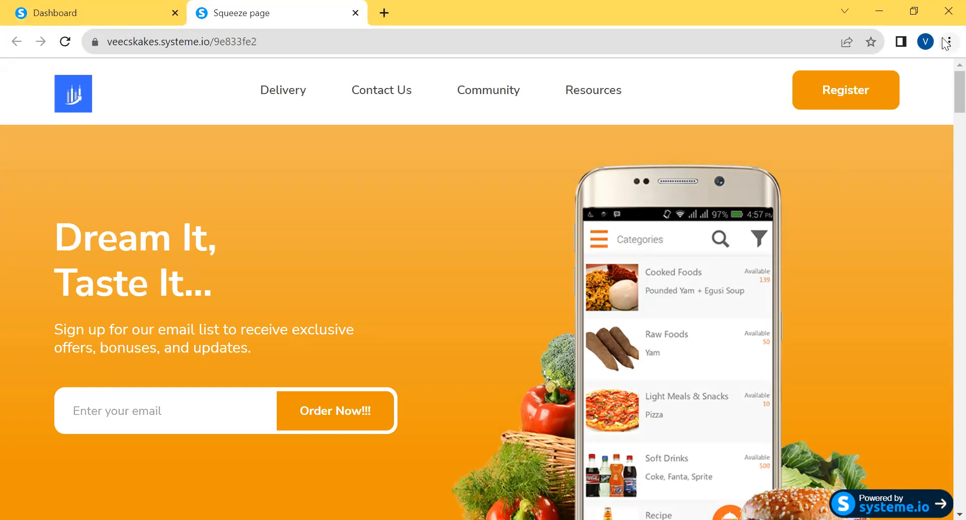
{"action": "scroll", "coordinate": [942, 108], "scroll_direction": "down", "scroll_amount": 1}
{"action": "scroll", "coordinate": [941, 108], "scroll_direction": "down", "scroll_amount": 2}
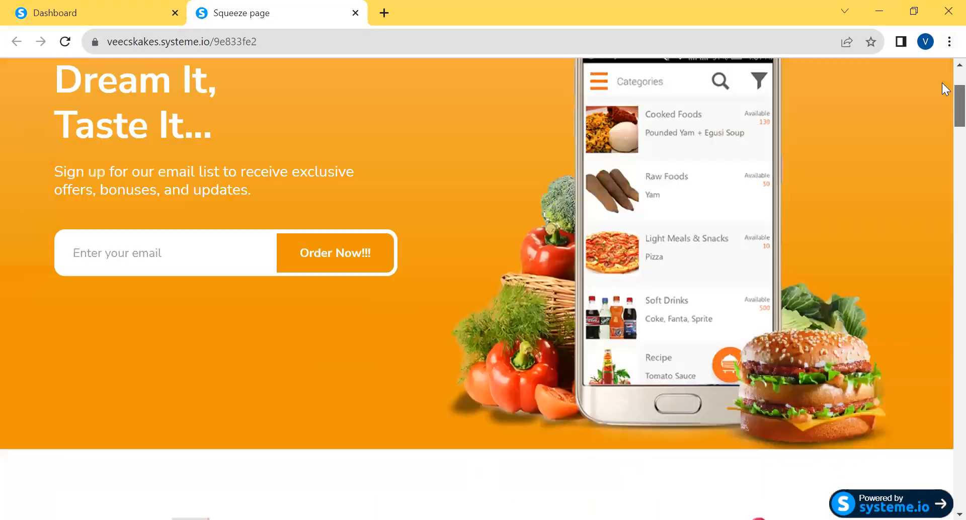
{"action": "scroll", "coordinate": [941, 83], "scroll_direction": "up", "scroll_amount": 3}
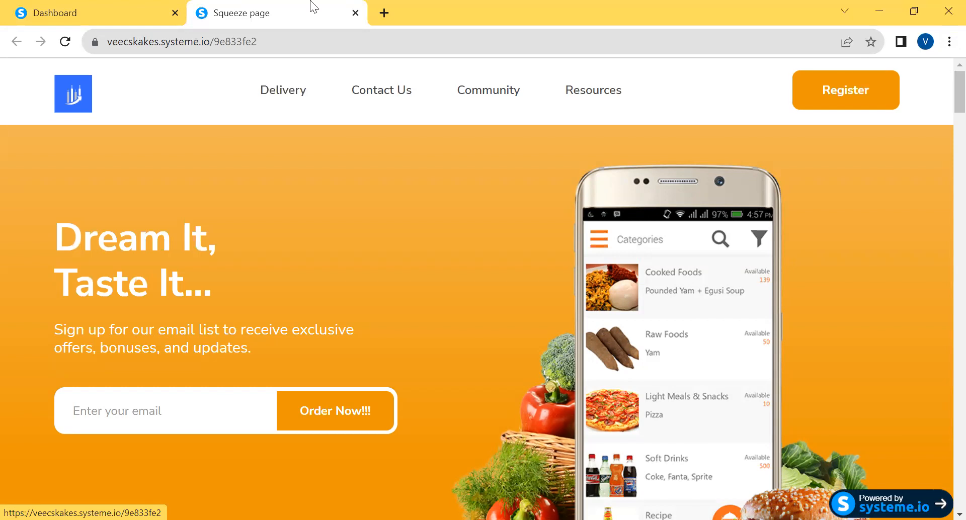
Open the Veecskakes funnel's Squeeze page in the page editor and check the logo on the live page
{"action": "left_click", "coordinate": [77, 8]}
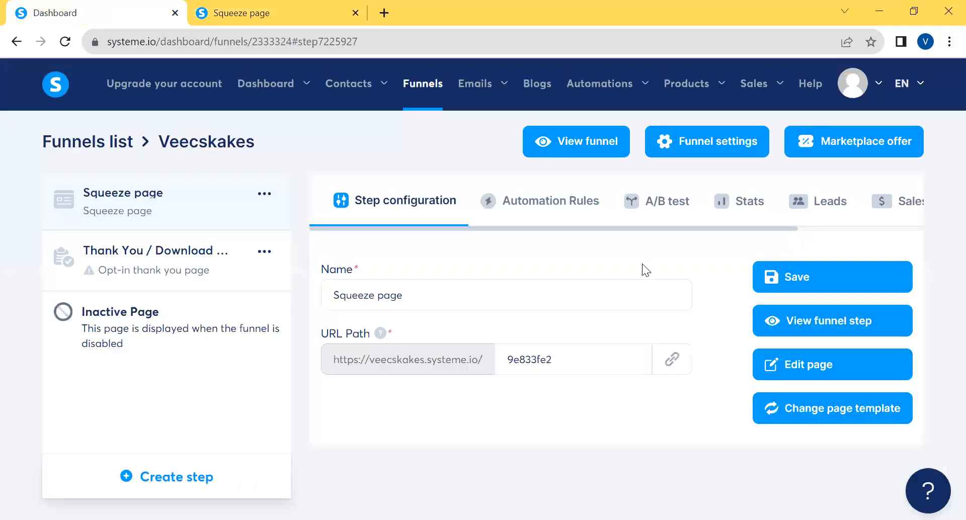
{"action": "left_click", "coordinate": [809, 366]}
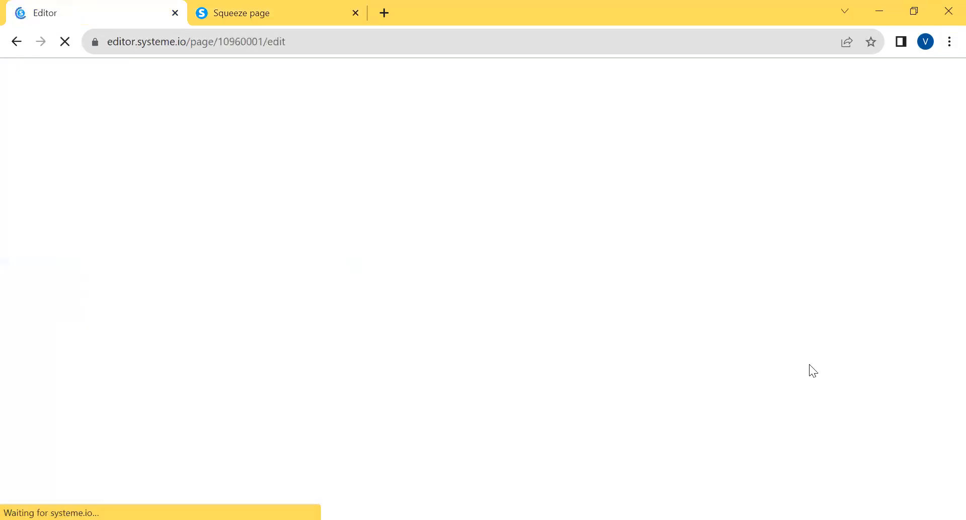
{"action": "left_click", "coordinate": [247, 11]}
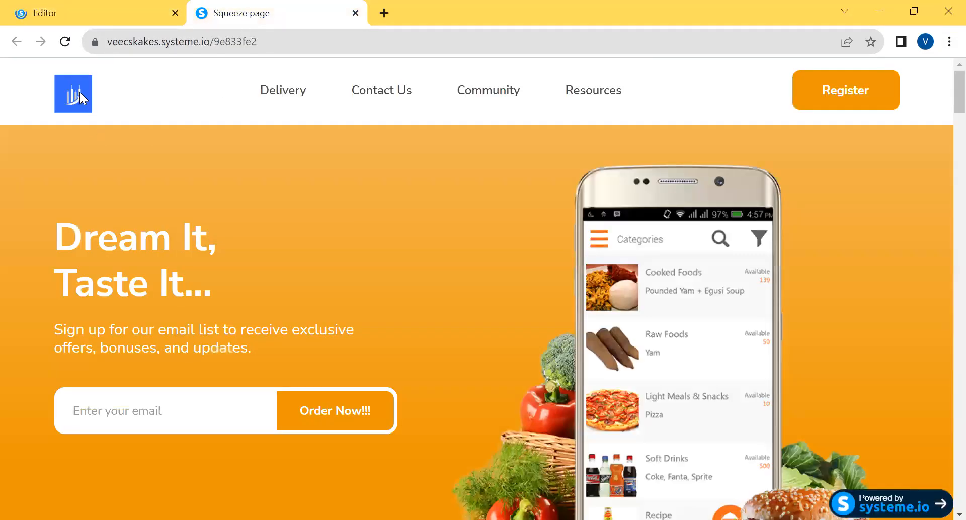
{"action": "left_click", "coordinate": [61, 18]}
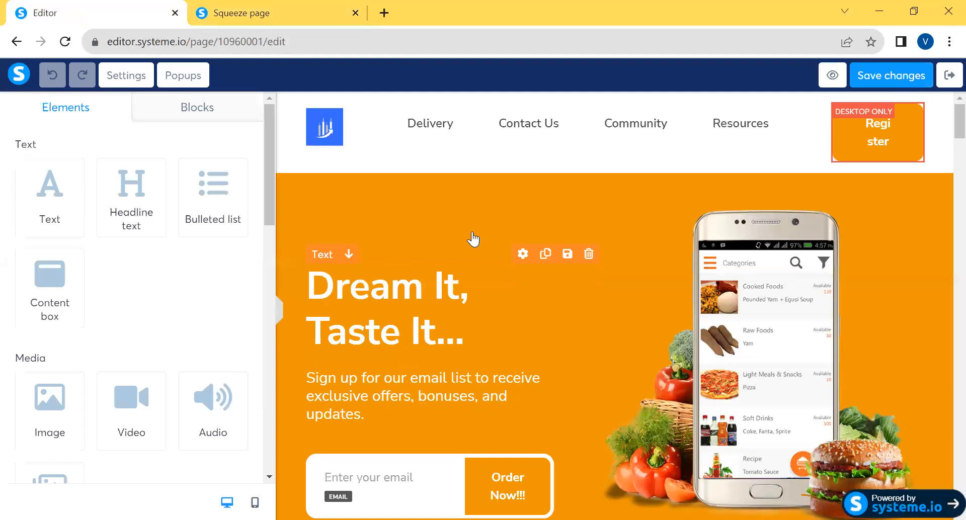
Replace the header logo image with the uploaded file Hungry_Hub_Logo__1_-removebg-preview1.png
{"action": "left_click", "coordinate": [332, 134]}
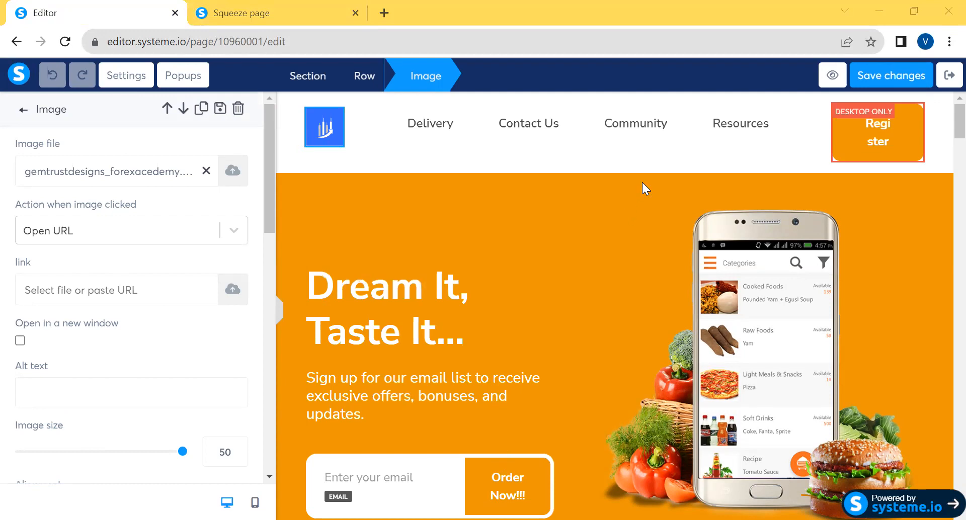
{"action": "left_click", "coordinate": [643, 167]}
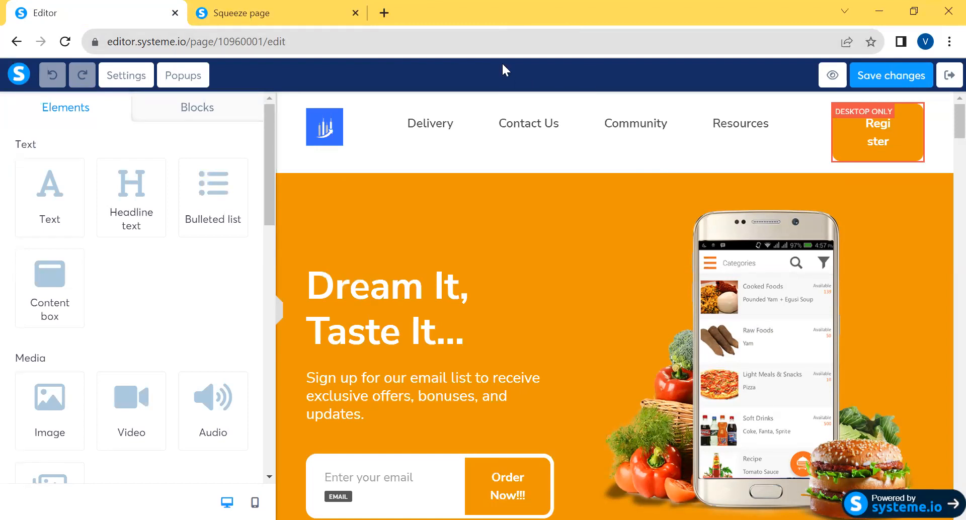
{"action": "left_click", "coordinate": [329, 137]}
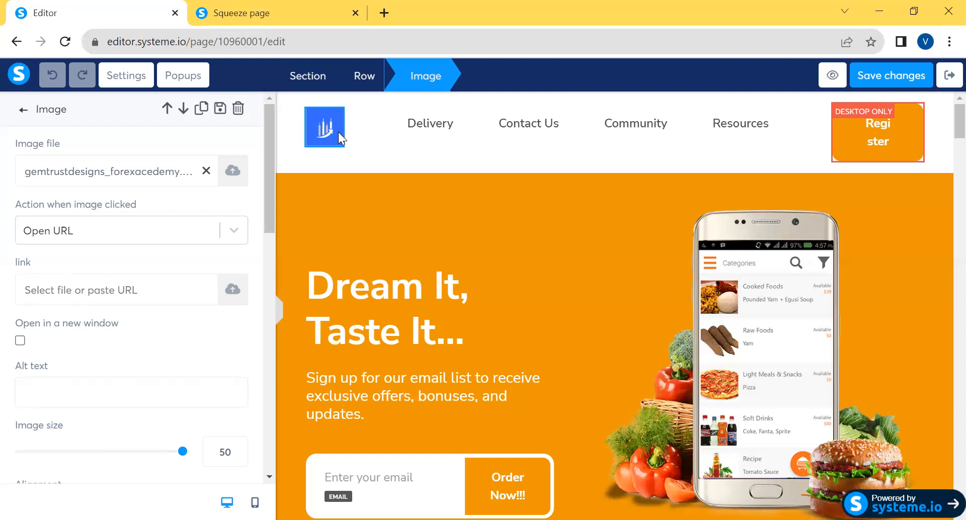
{"action": "left_click", "coordinate": [233, 172]}
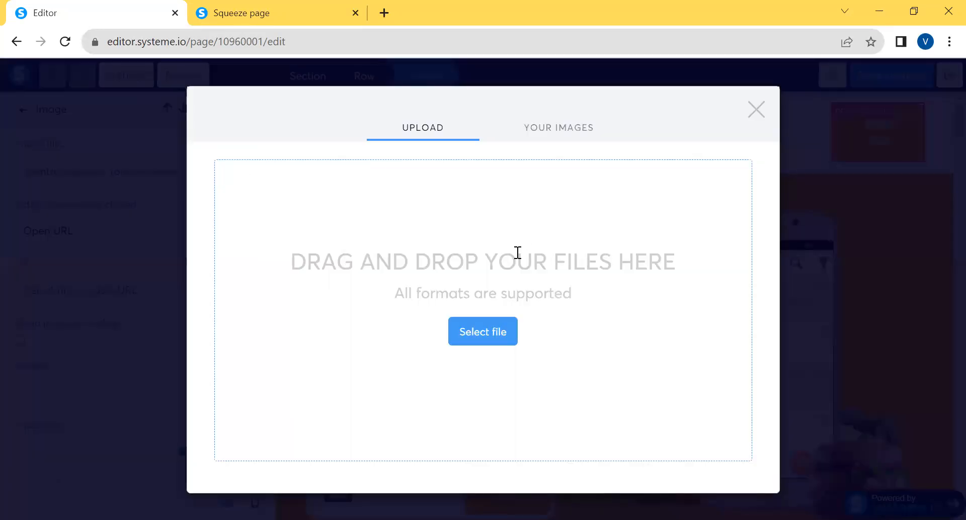
{"action": "left_click", "coordinate": [485, 325]}
{"action": "left_click", "coordinate": [449, 418]}
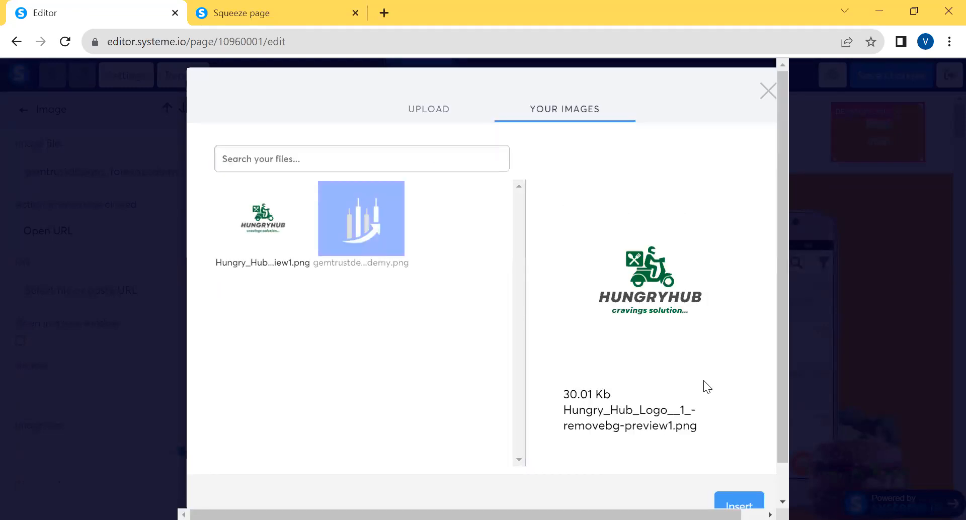
{"action": "scroll", "coordinate": [781, 293], "scroll_direction": "down", "scroll_amount": 1}
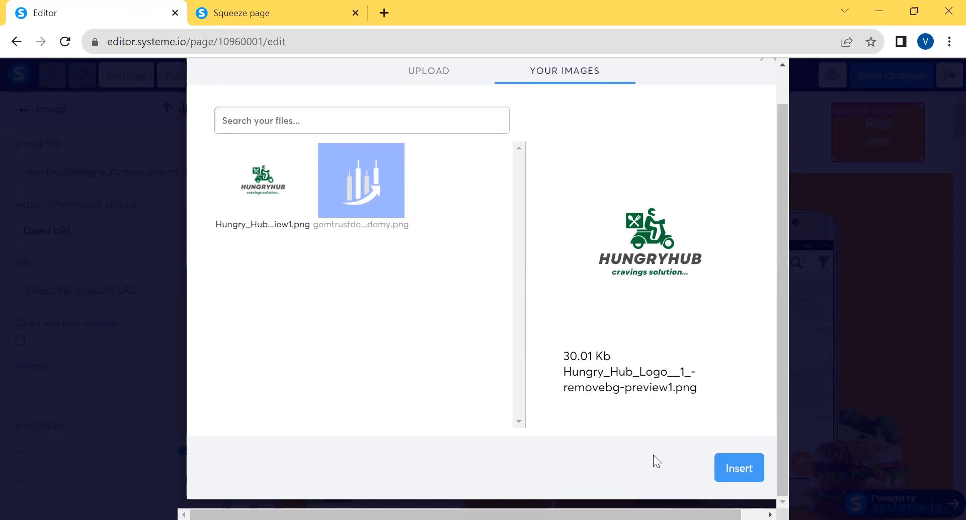
{"action": "left_click", "coordinate": [755, 454]}
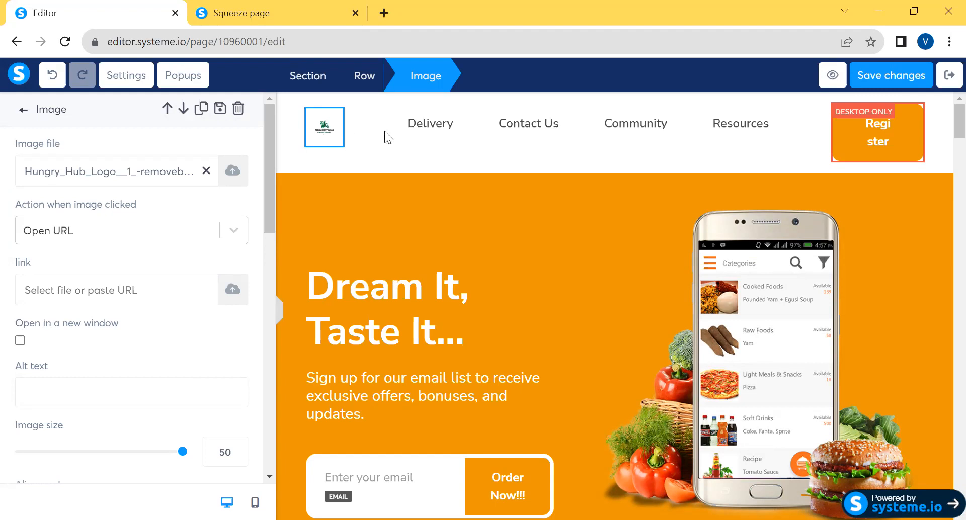
Open the header menu's settings and examine the names and link fields of the Delivery, Contact Us and Community items
{"action": "left_click", "coordinate": [427, 129]}
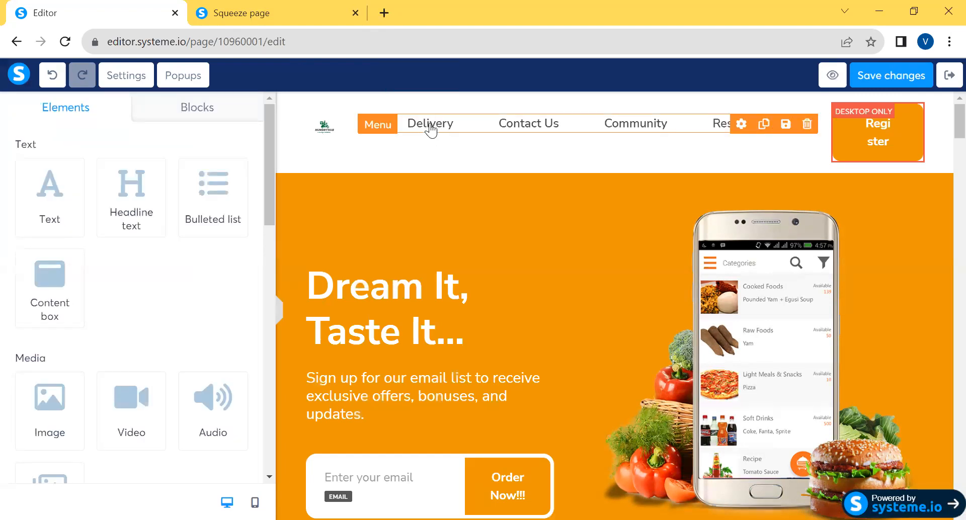
{"action": "left_click", "coordinate": [438, 127]}
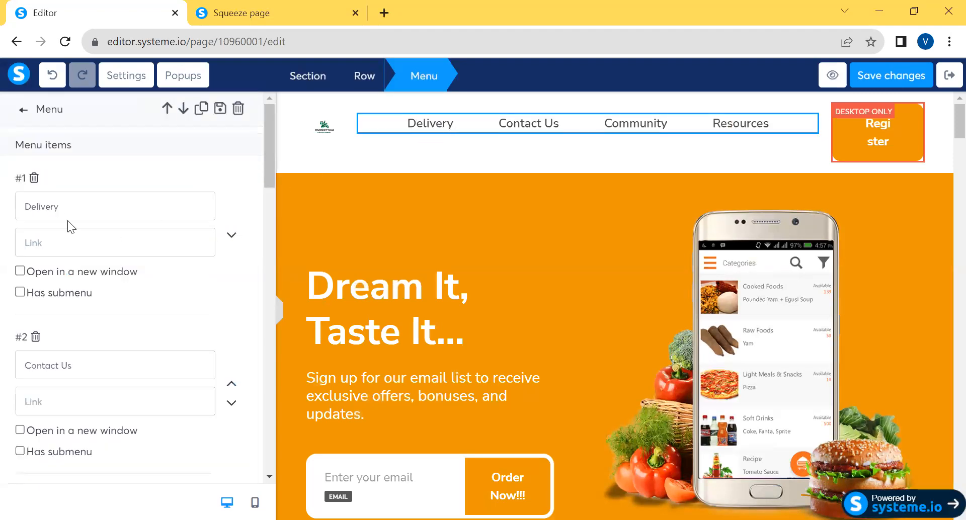
{"action": "left_click_drag", "start_coordinate": [268, 171], "coordinate": [145, 221]}
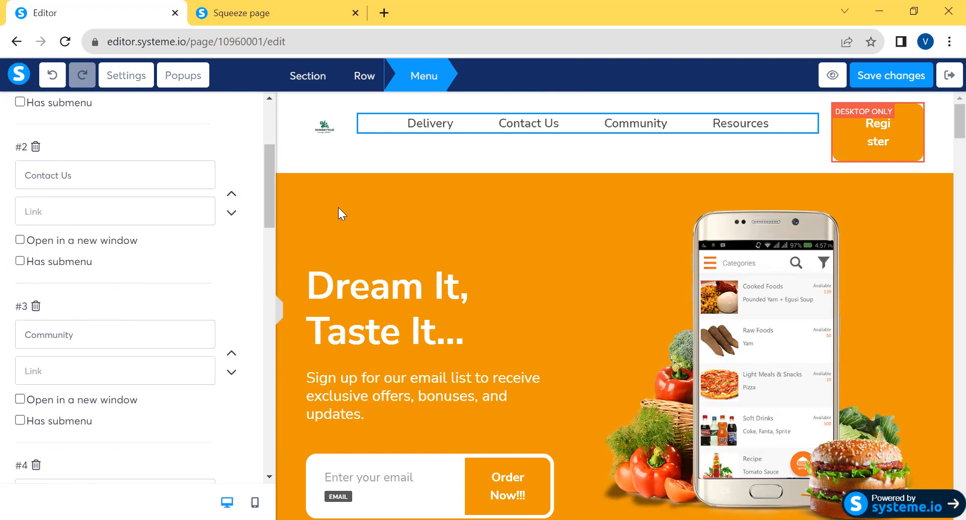
{"action": "left_click_drag", "start_coordinate": [269, 167], "coordinate": [274, 116]}
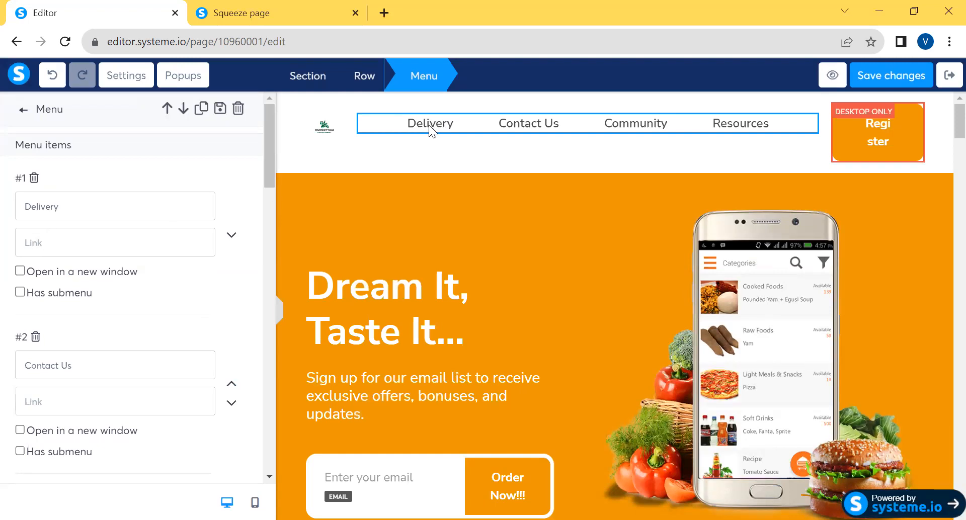
{"action": "left_click", "coordinate": [45, 245]}
{"action": "left_click", "coordinate": [25, 246]}
{"action": "left_click_drag", "start_coordinate": [270, 157], "coordinate": [273, 198]}
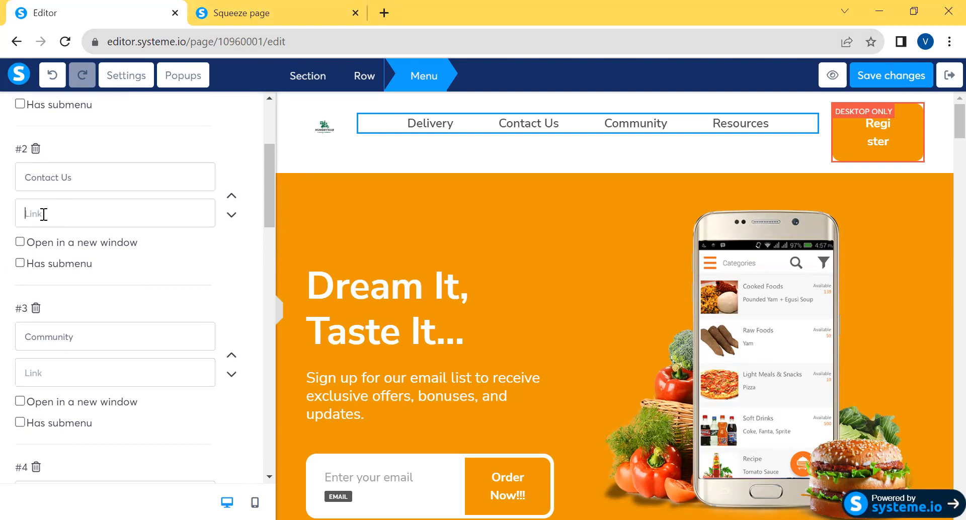
Open wa.link in a new browser tab and go to its WhatsApp link creation form
{"action": "left_click", "coordinate": [384, 12]}
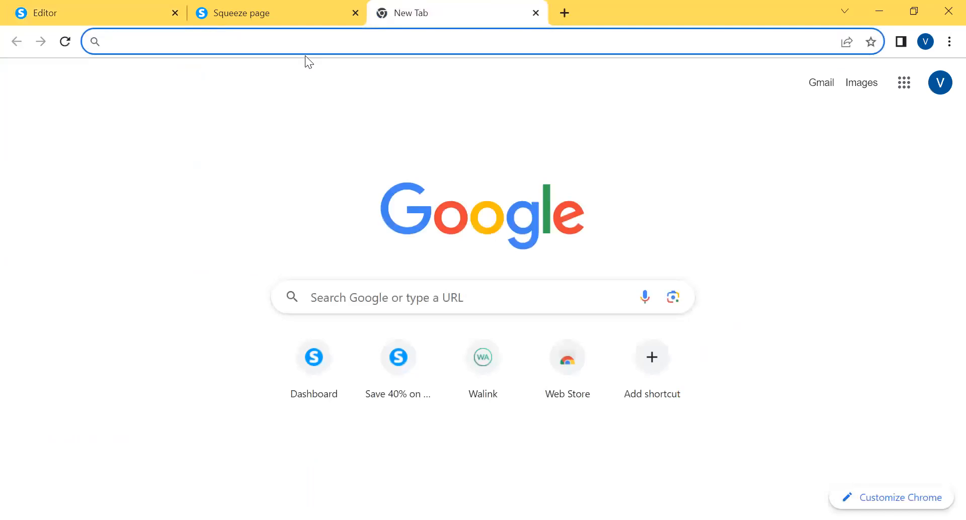
{"action": "type", "text": "wa.link"}
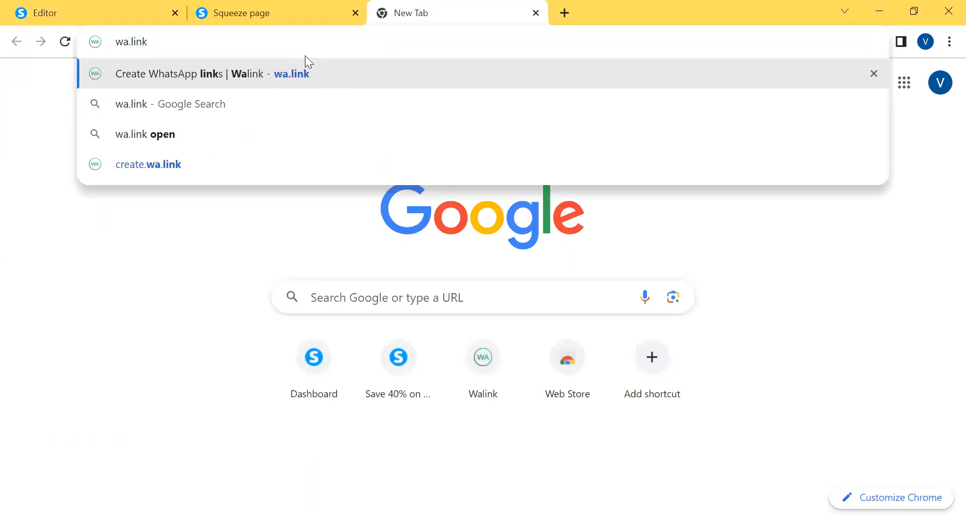
{"action": "key", "text": "Return"}
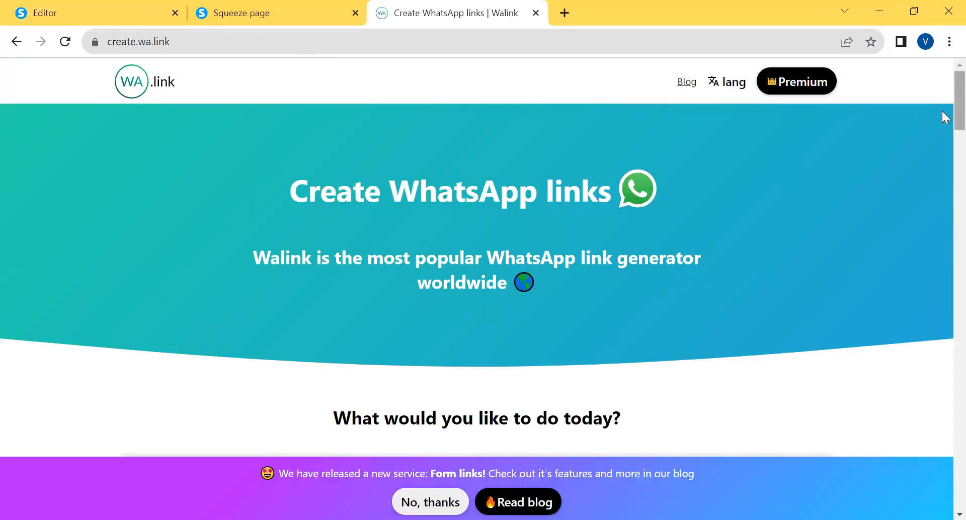
{"action": "scroll", "coordinate": [941, 121], "scroll_direction": "down", "scroll_amount": 15}
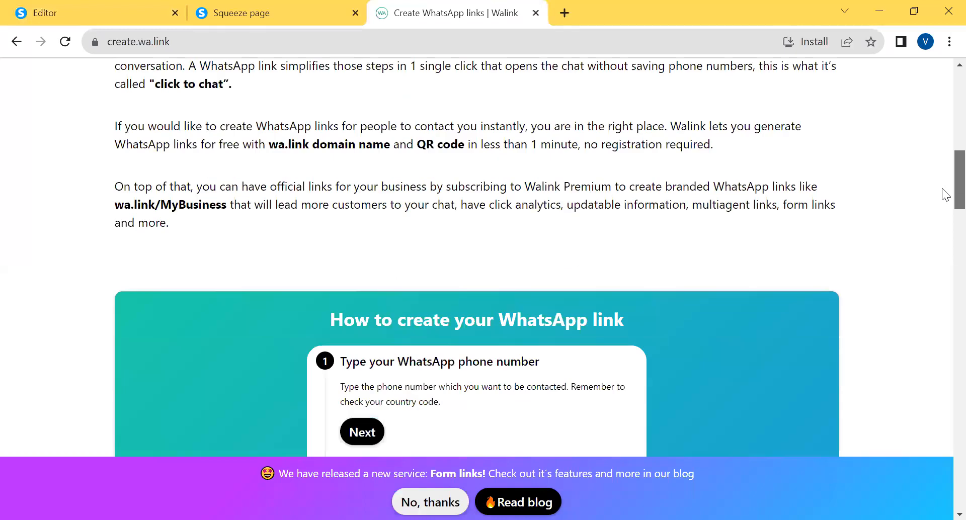
{"action": "scroll", "coordinate": [943, 254], "scroll_direction": "down", "scroll_amount": 6}
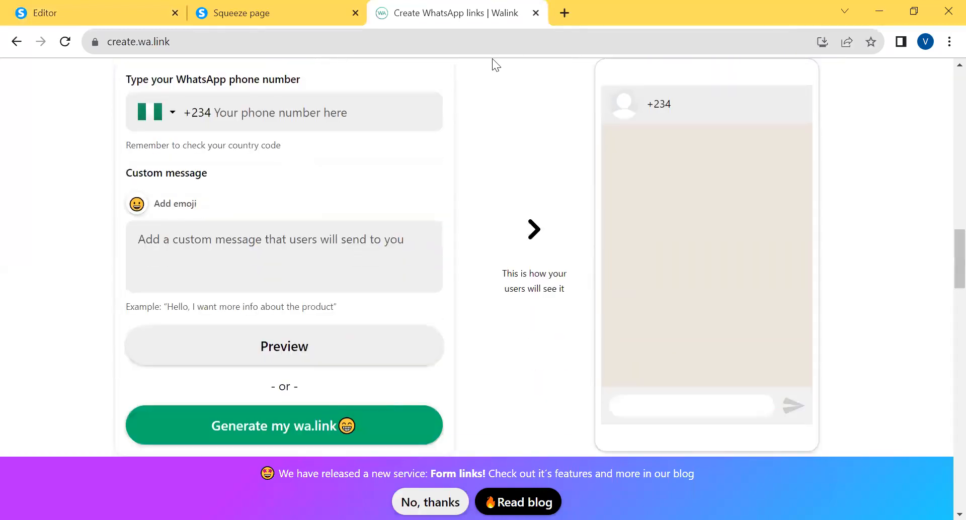
Enter the business's WhatsApp phone number with the +234 country code in the link form
{"action": "left_click", "coordinate": [220, 114]}
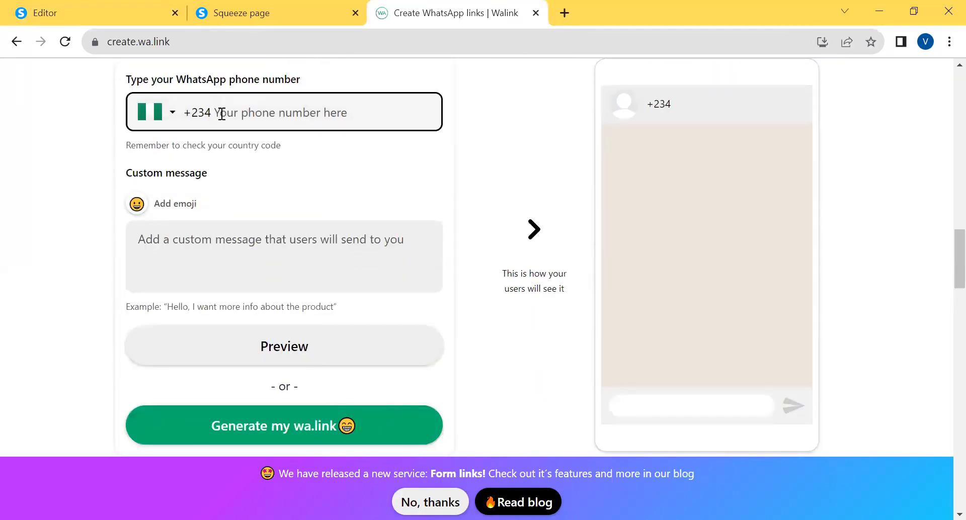
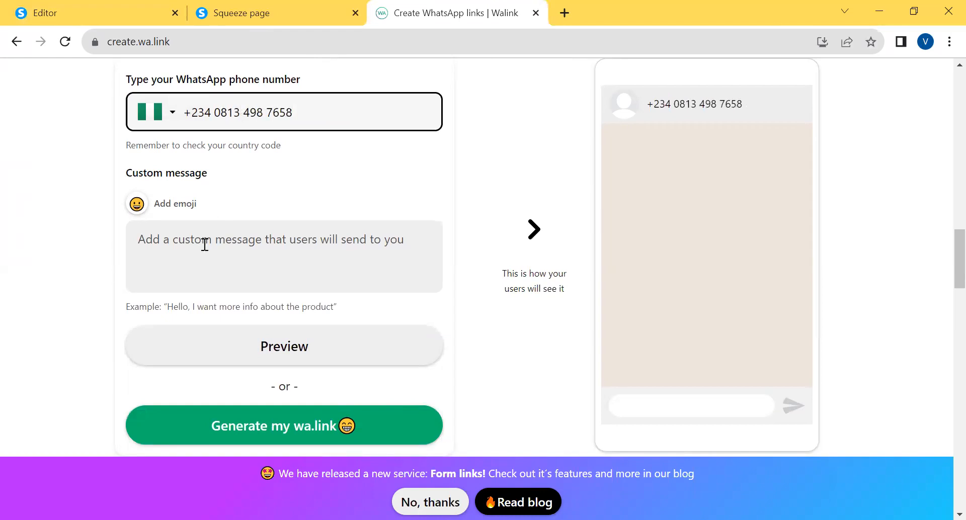
Set the link's custom message to "Hello Veecs, I want to make an order. My name is..."
{"action": "left_click", "coordinate": [173, 246]}
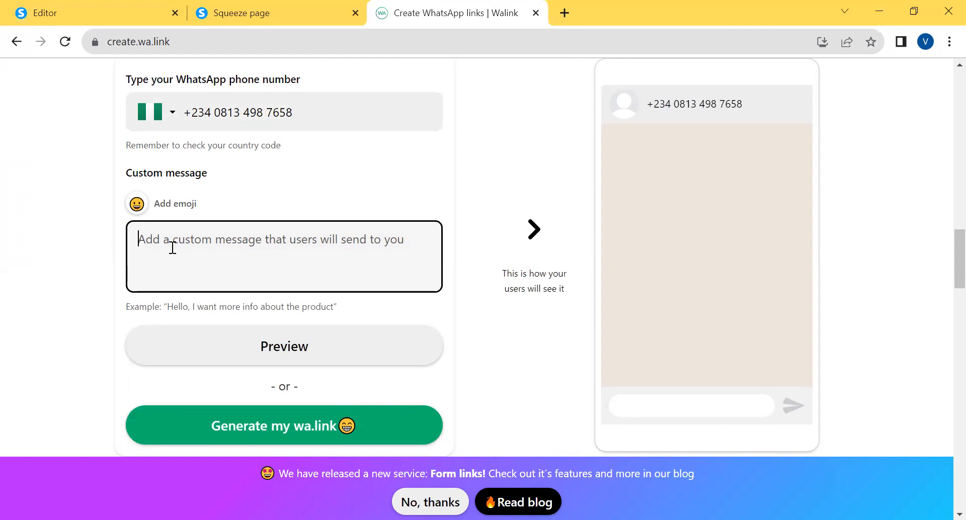
{"action": "type", "text": "Hello Vee"}
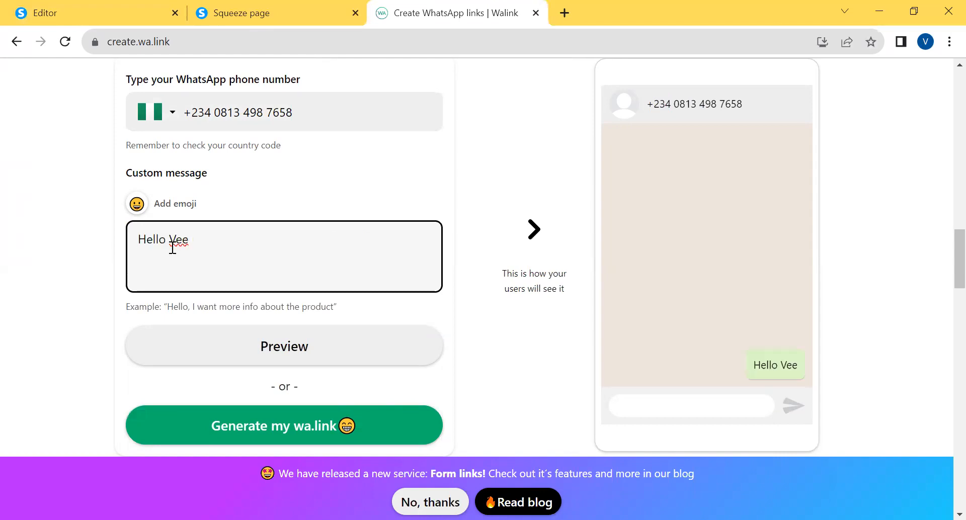
{"action": "type", "text": "cs, I"}
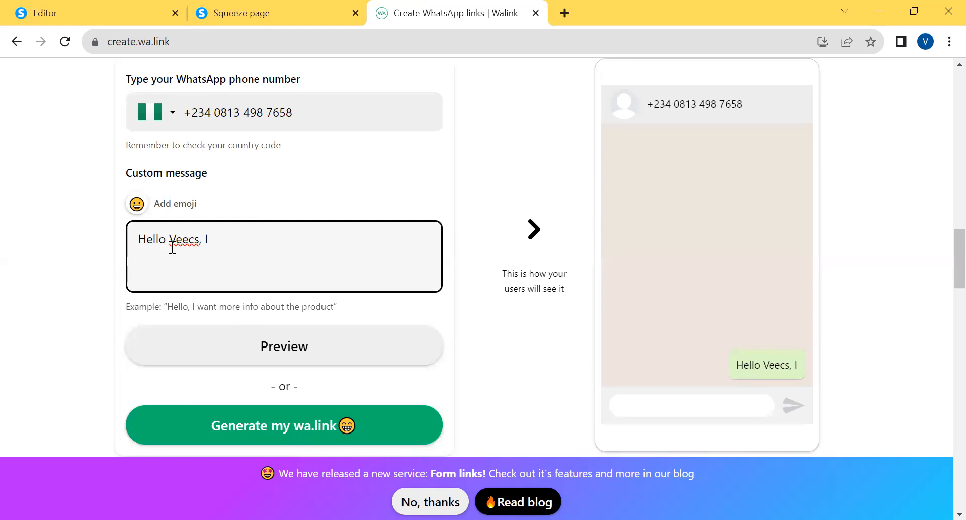
{"action": "type", "text": " want to make an or"}
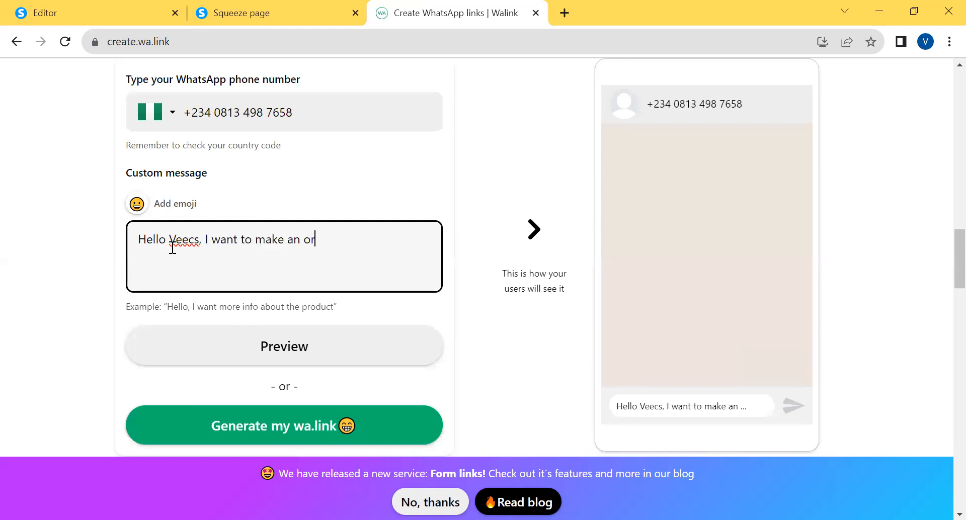
{"action": "type", "text": "der"}
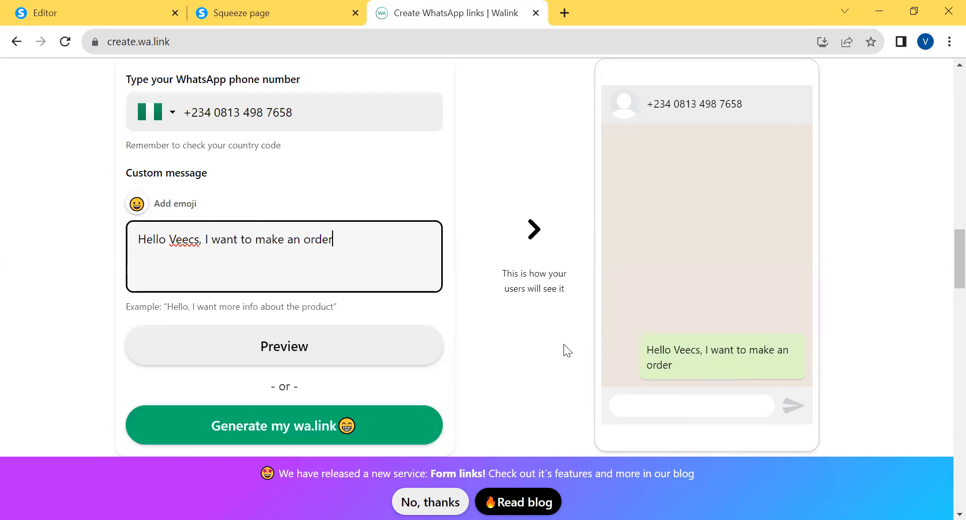
{"action": "type", "text": ". M"}
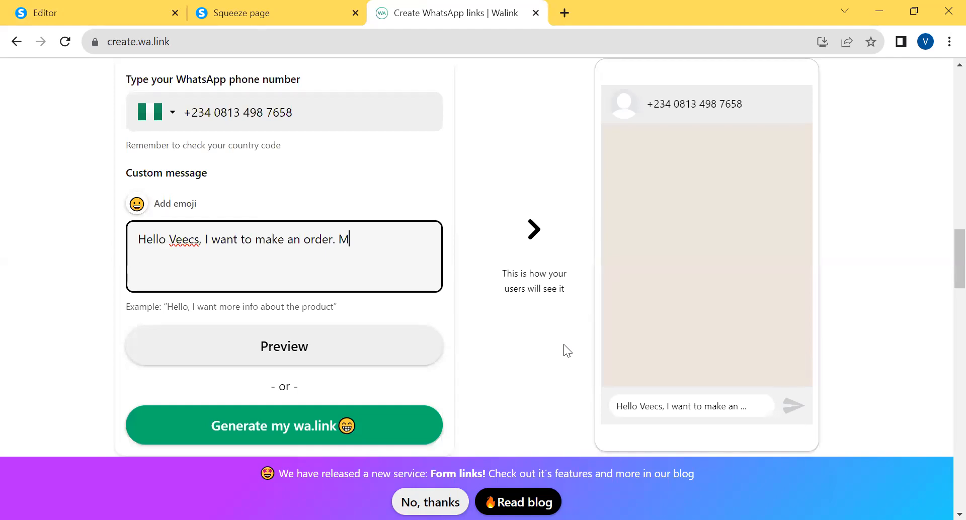
{"action": "type", "text": "y name is..."}
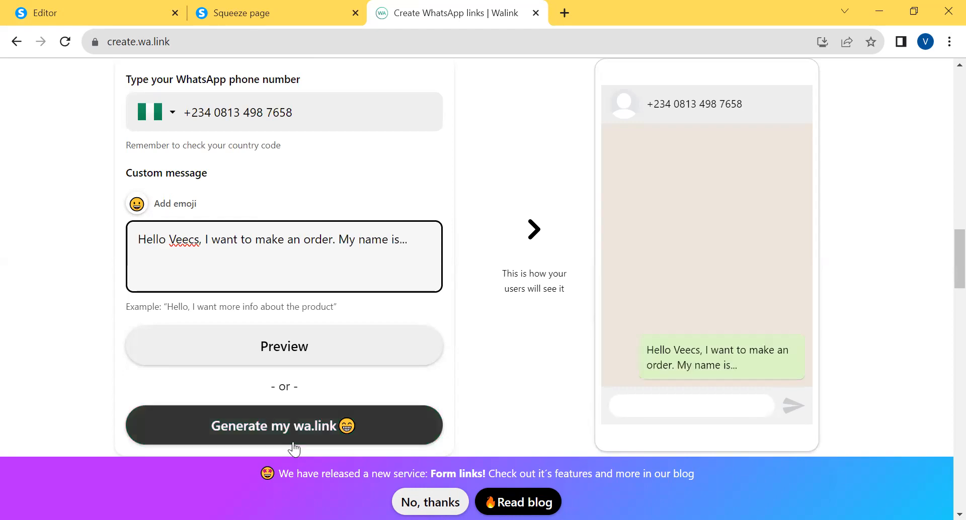
Generate the WhatsApp short link and copy it
{"action": "left_click", "coordinate": [268, 431]}
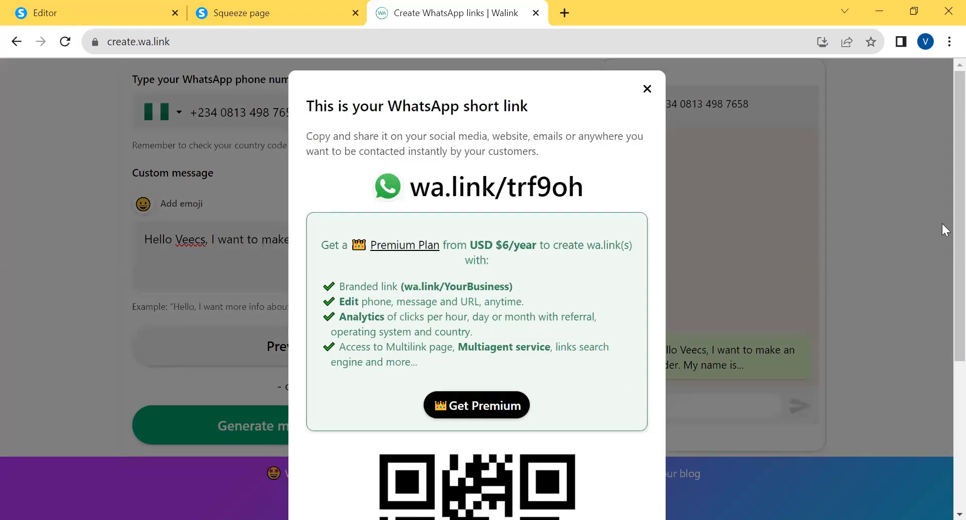
{"action": "scroll", "coordinate": [941, 222], "scroll_direction": "down", "scroll_amount": 5}
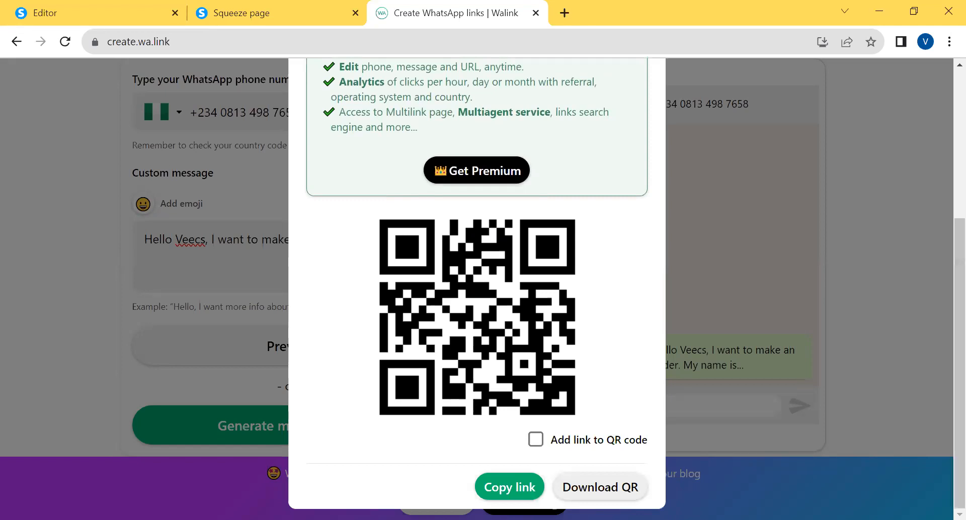
{"action": "left_click", "coordinate": [511, 493]}
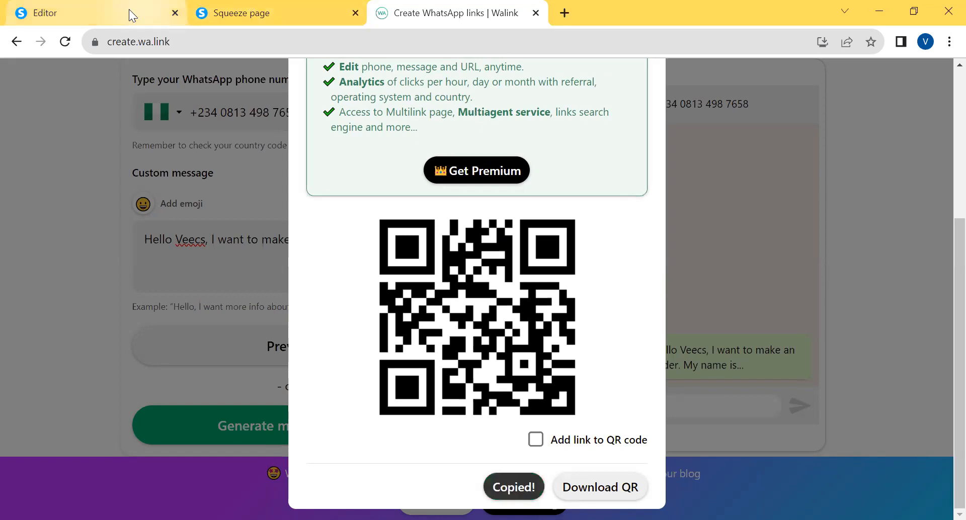
{"action": "left_click", "coordinate": [130, 15]}
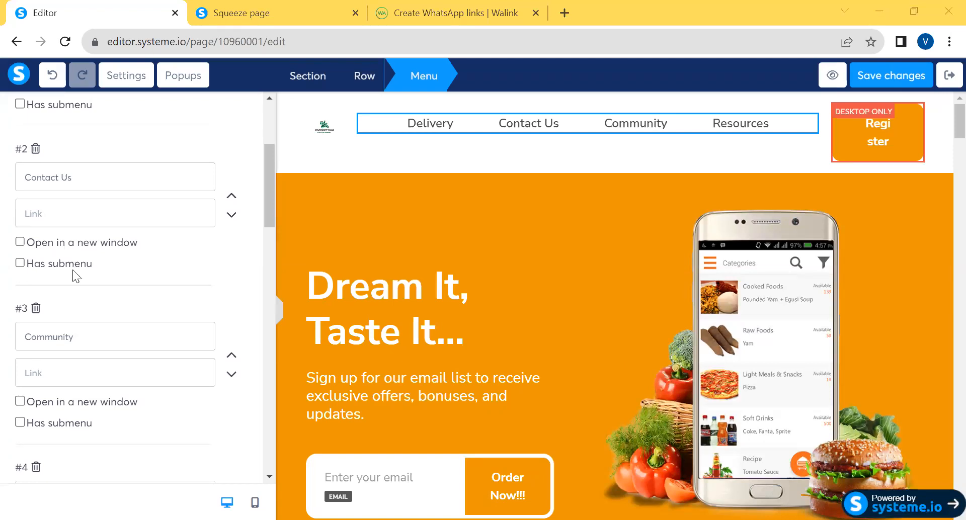
{"action": "left_click", "coordinate": [33, 215]}
{"action": "key", "text": "ctrl+v"}
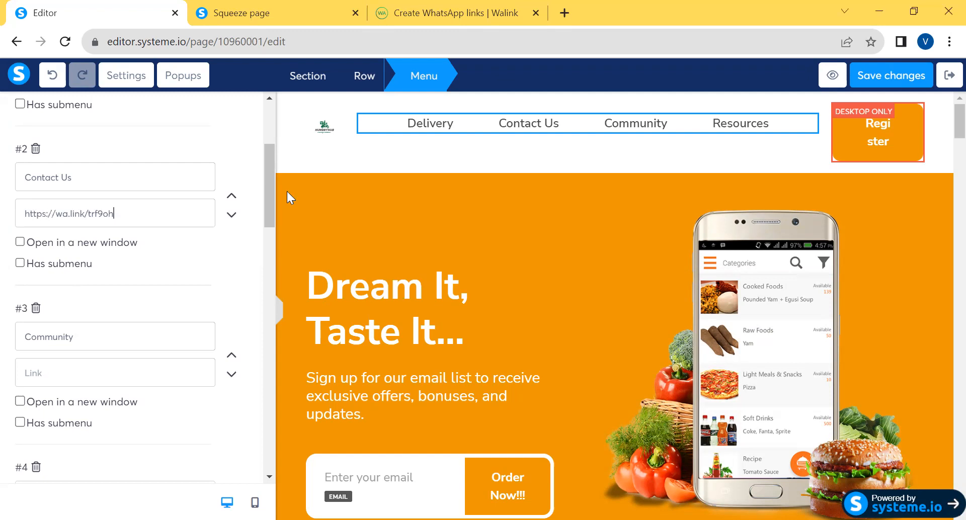
{"action": "left_click", "coordinate": [895, 84]}
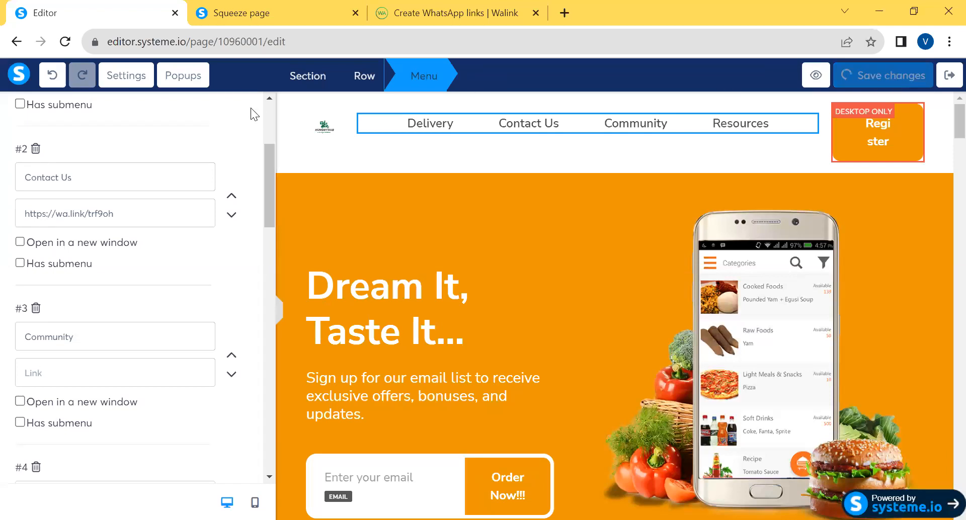
Select the header logo, save the page again and reload the live squeeze page to check the header changes
{"action": "left_click", "coordinate": [324, 132]}
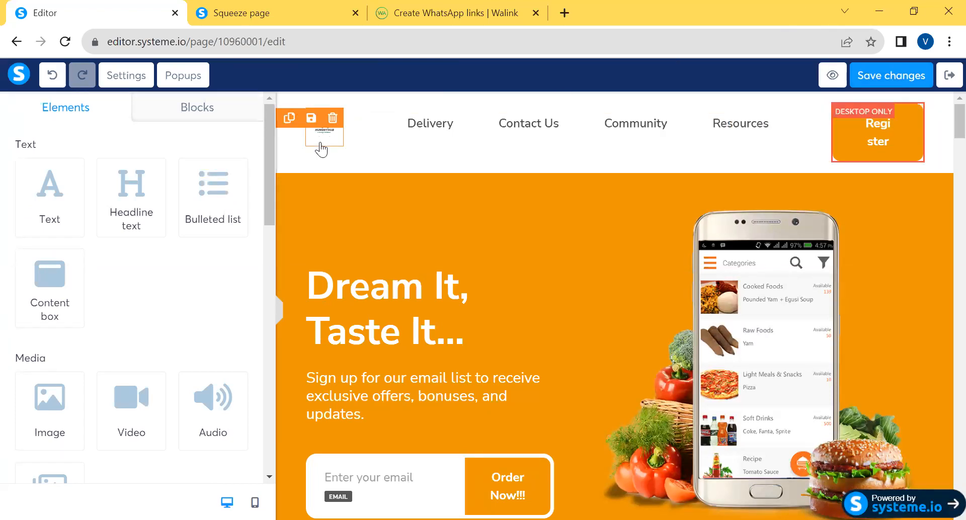
{"action": "left_click", "coordinate": [320, 143]}
{"action": "left_click", "coordinate": [897, 79]}
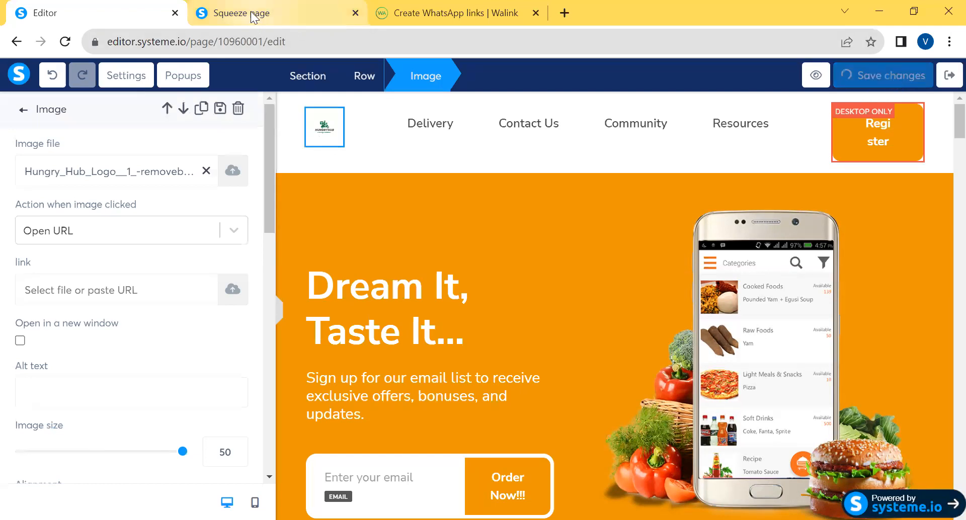
{"action": "mouse_move", "coordinate": [255, 18]}
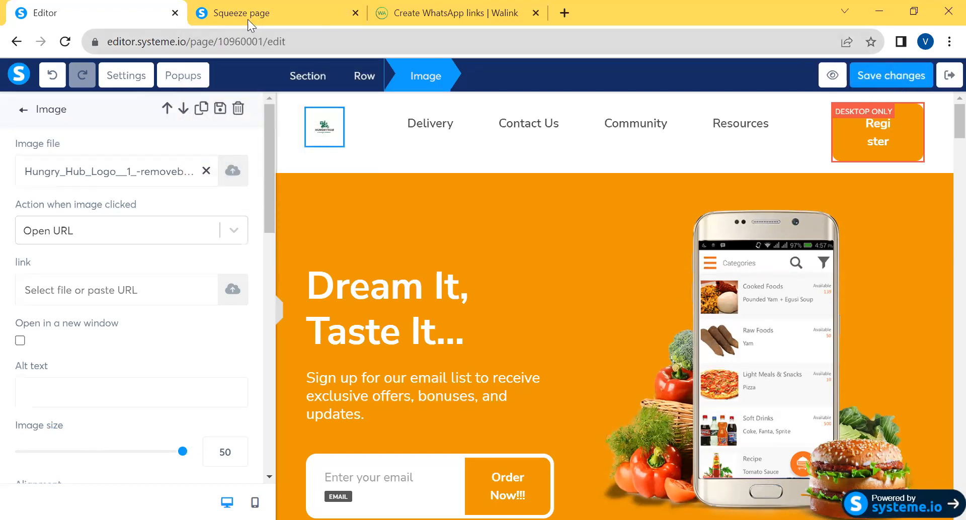
{"action": "left_click", "coordinate": [251, 16]}
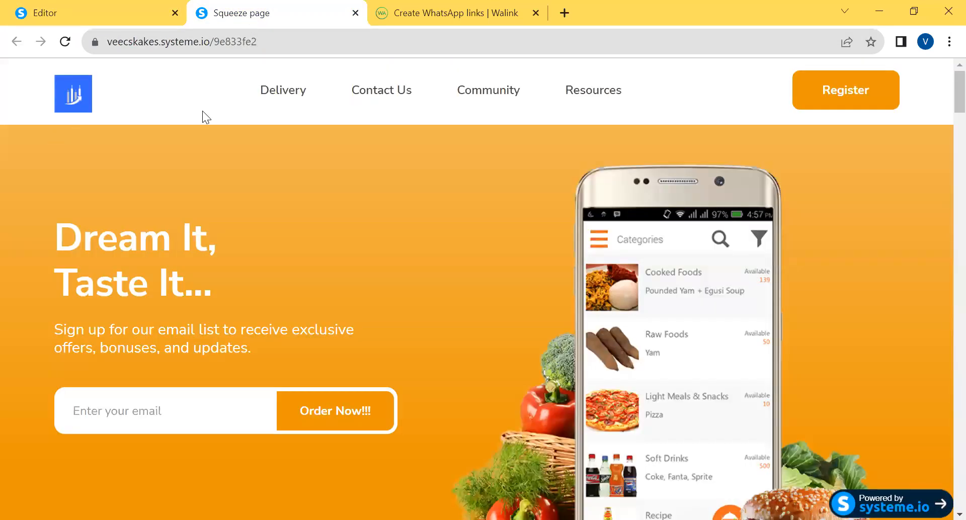
{"action": "left_click", "coordinate": [65, 42]}
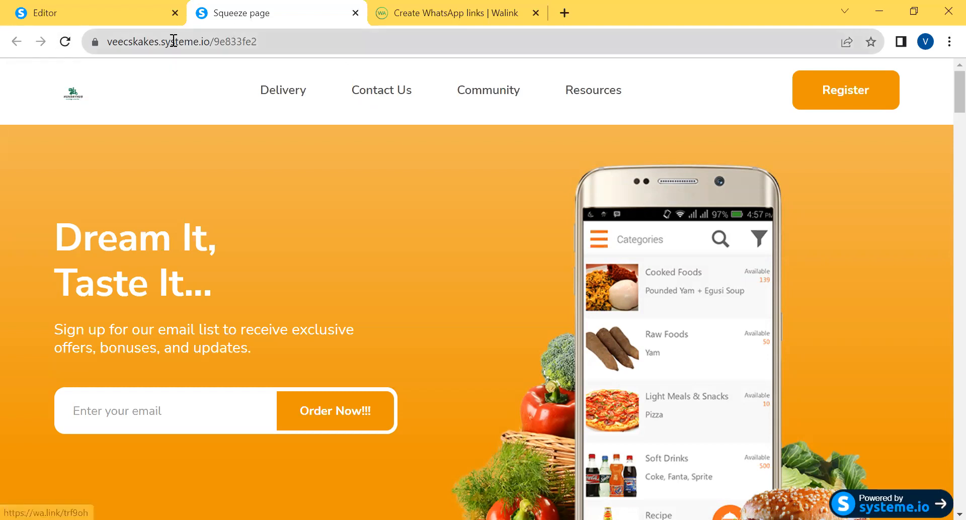
Exit the page editor to the Veecskakes funnel and copy the Squeeze page's URL
{"action": "left_click", "coordinate": [84, 13]}
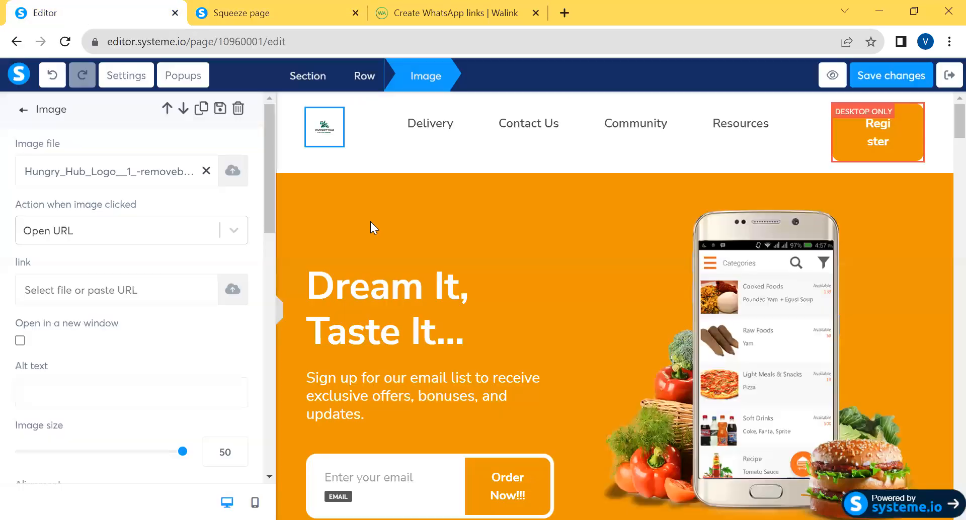
{"action": "left_click", "coordinate": [948, 76]}
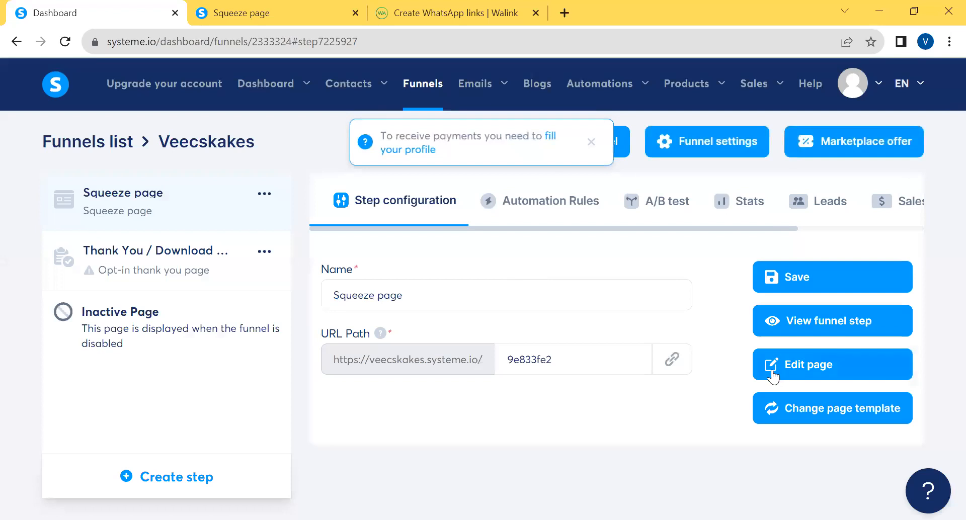
{"action": "left_click", "coordinate": [673, 360]}
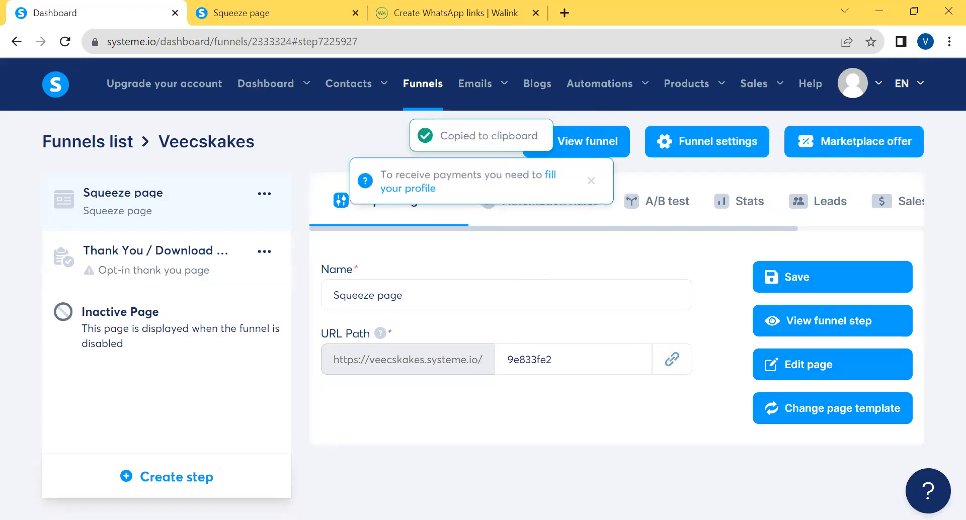
{"action": "key", "text": "alt+Tab"}
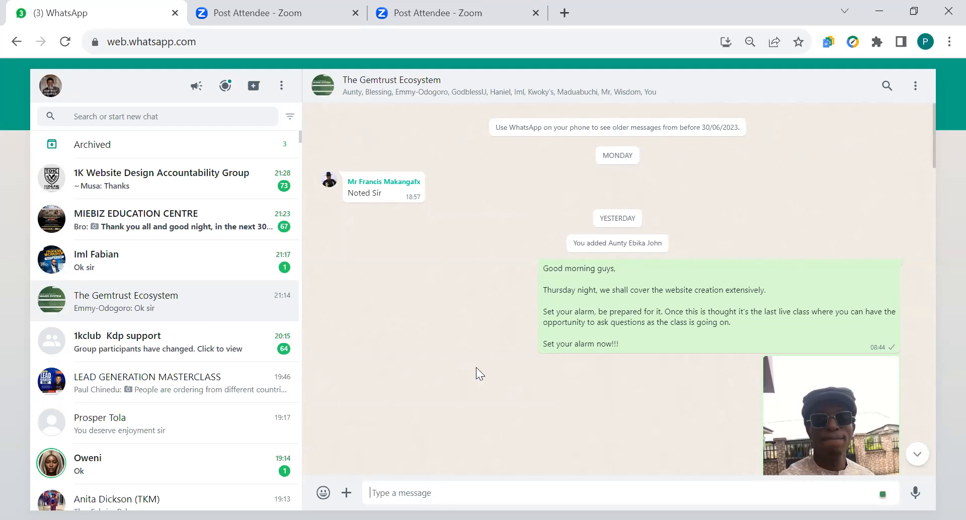
{"action": "key", "text": "alt+Tab"}
{"action": "key", "text": "ctrl+v"}
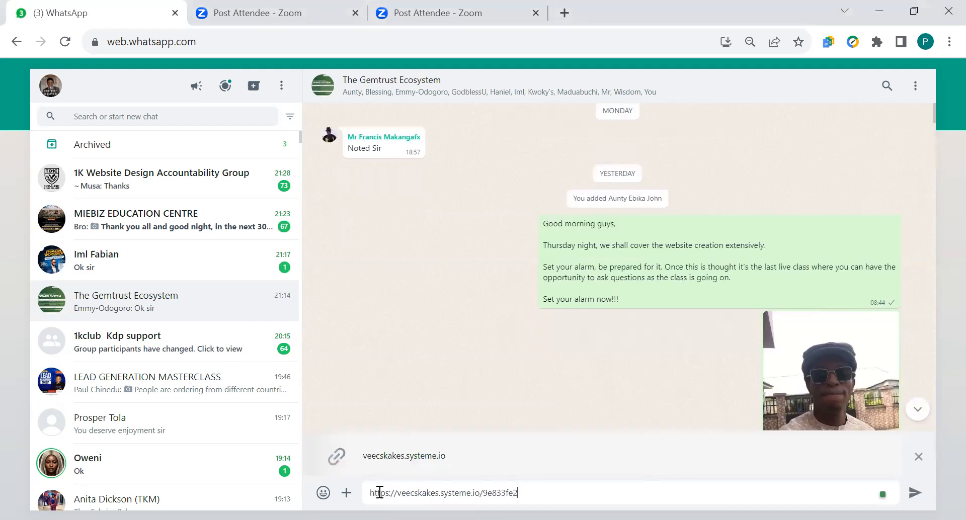
{"action": "key", "text": "Return"}
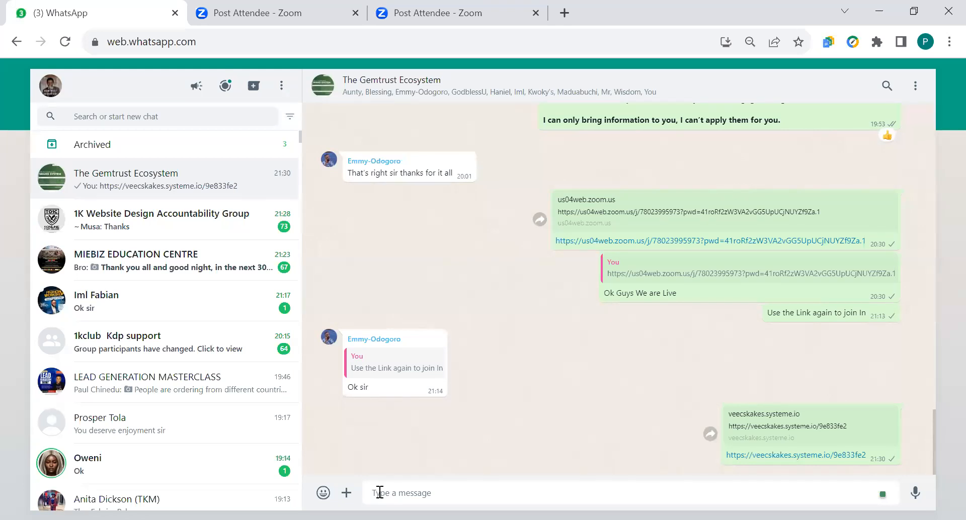
Open the squeeze page link sent in the group chat and view the live page
{"action": "left_click", "coordinate": [380, 493]}
{"action": "key", "text": "alt+Tab"}
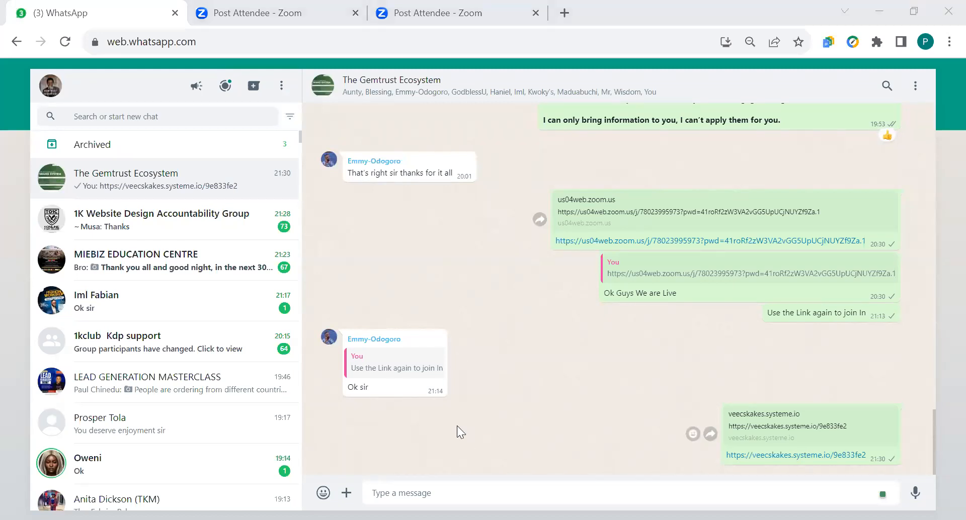
{"action": "key", "text": "alt+Tab"}
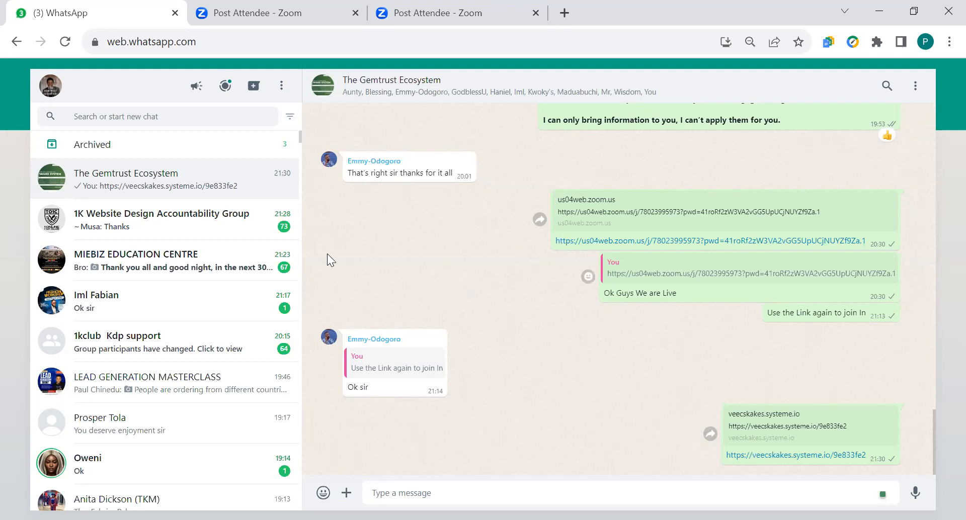
{"action": "left_click", "coordinate": [781, 456]}
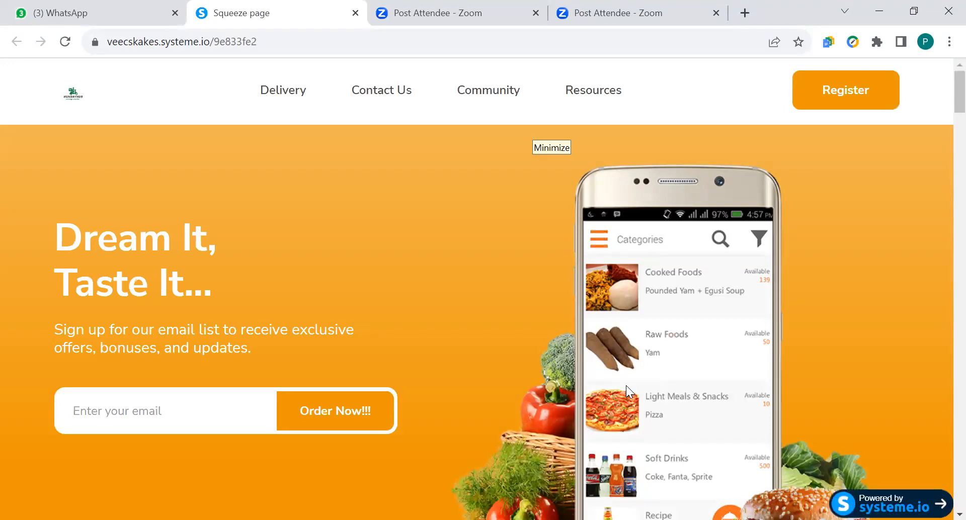
{"action": "left_click", "coordinate": [111, 14]}
{"action": "left_click", "coordinate": [251, 17]}
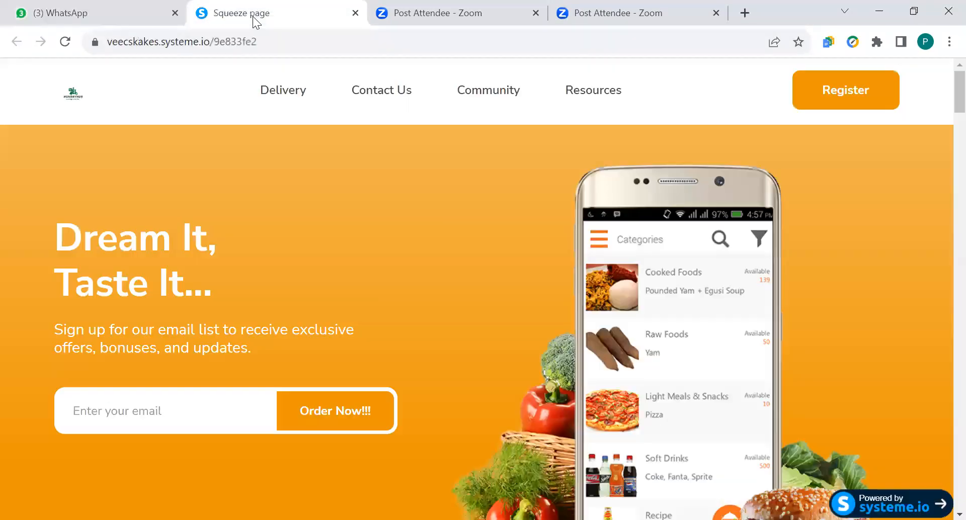
Test the live page's Contact Us link, close its tab and return to the Veecskakes funnel in systeme.io
{"action": "left_click", "coordinate": [391, 92]}
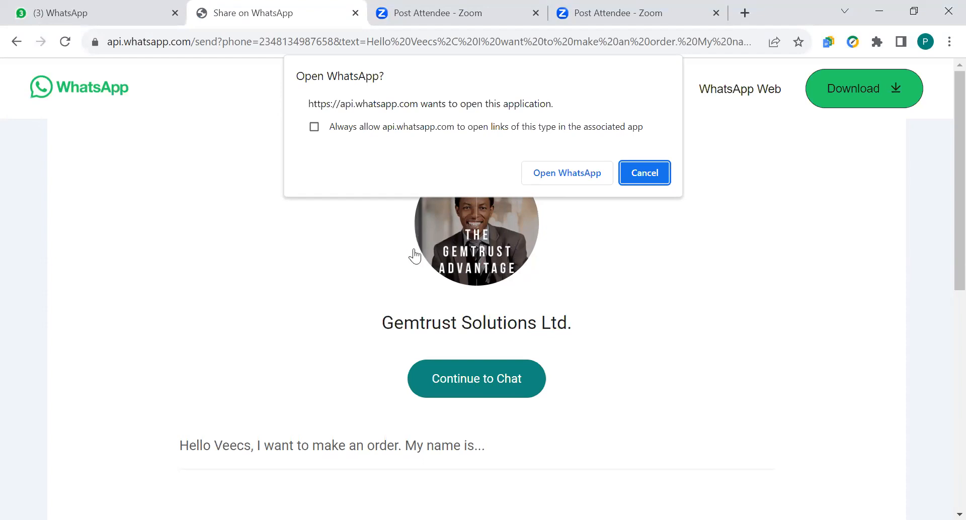
{"action": "left_click", "coordinate": [356, 13]}
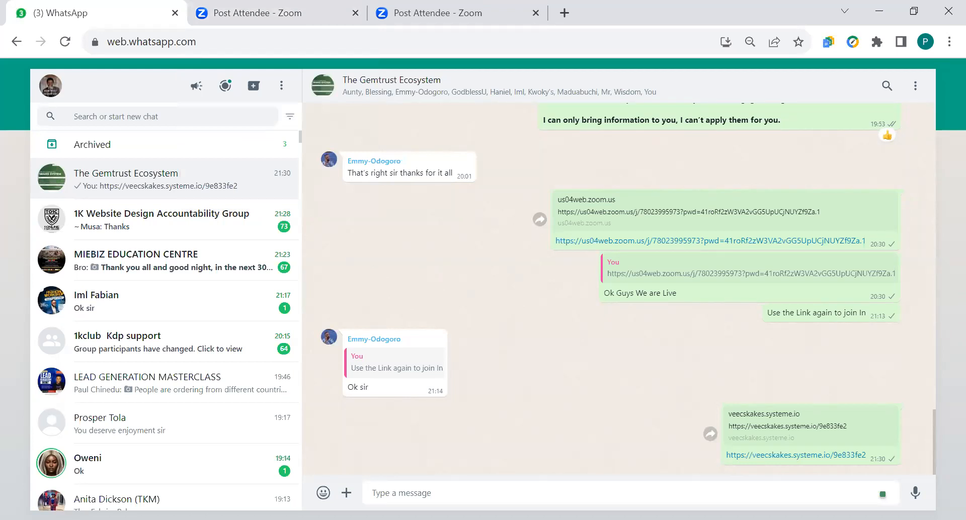
{"action": "key", "text": "alt+Tab"}
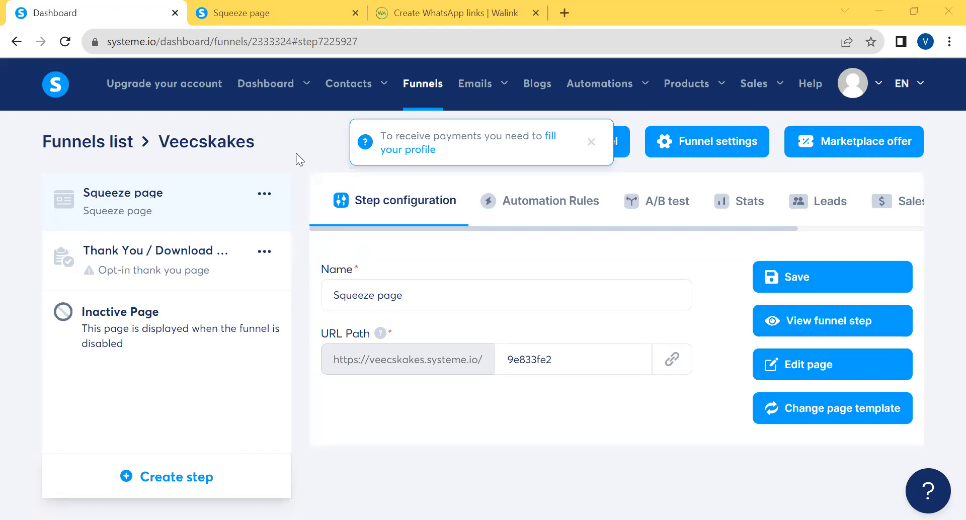
Open the Squeeze page for editing, switch to the mobile layout and examine the header burger menu's settings
{"action": "left_click", "coordinate": [822, 373]}
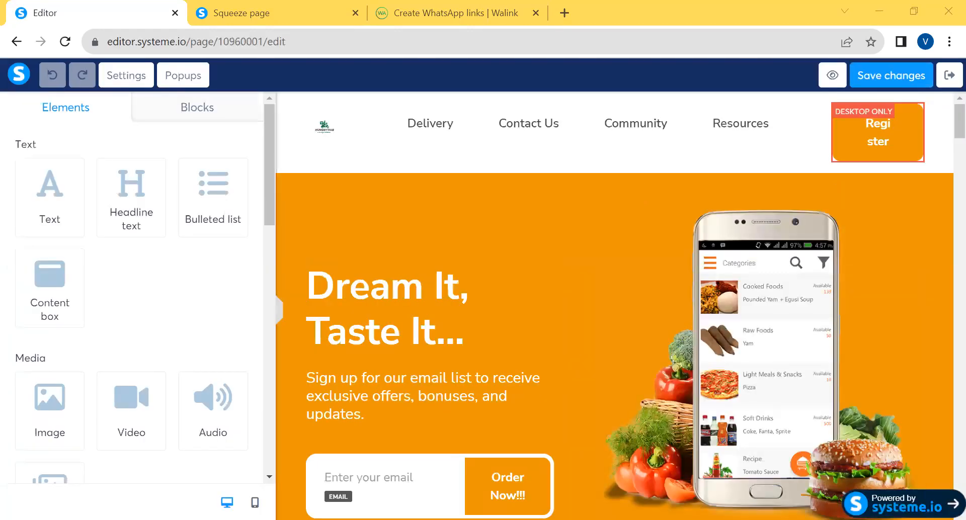
{"action": "left_click", "coordinate": [255, 502]}
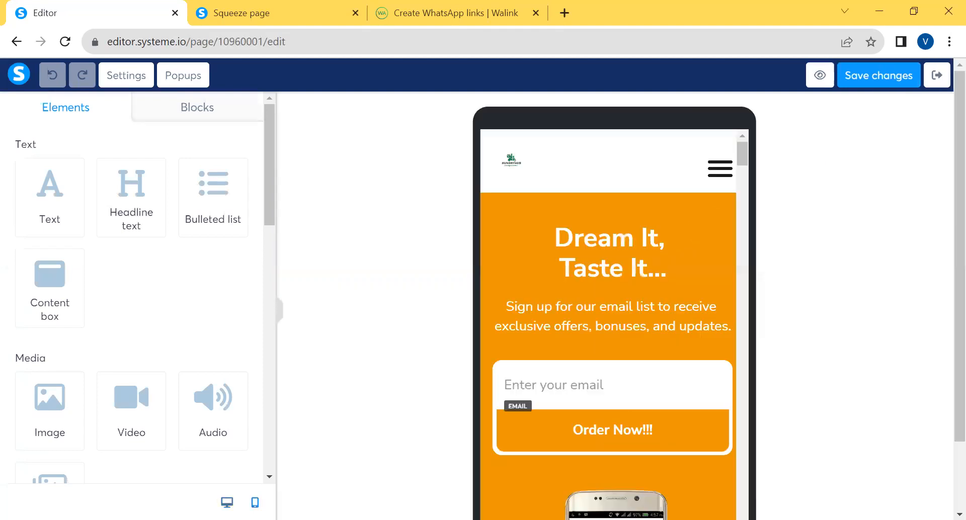
{"action": "left_click", "coordinate": [721, 181]}
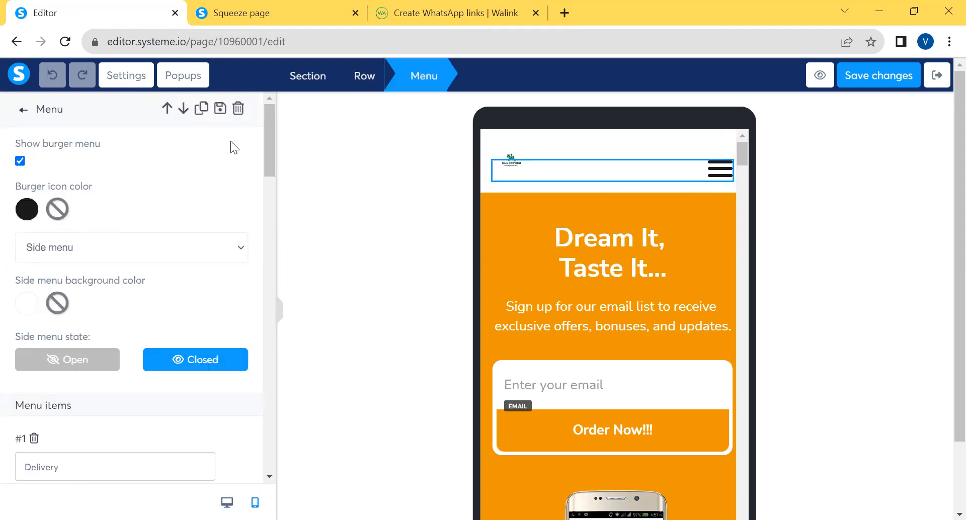
{"action": "left_click_drag", "start_coordinate": [271, 142], "coordinate": [281, 88]}
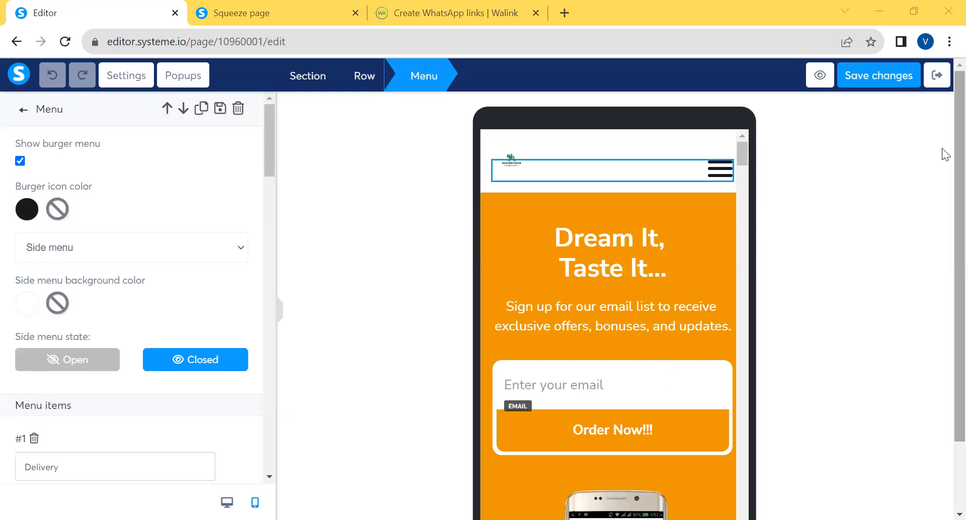
{"action": "scroll", "coordinate": [946, 146], "scroll_direction": "down", "scroll_amount": 2}
{"action": "scroll", "coordinate": [943, 182], "scroll_direction": "up", "scroll_amount": 1}
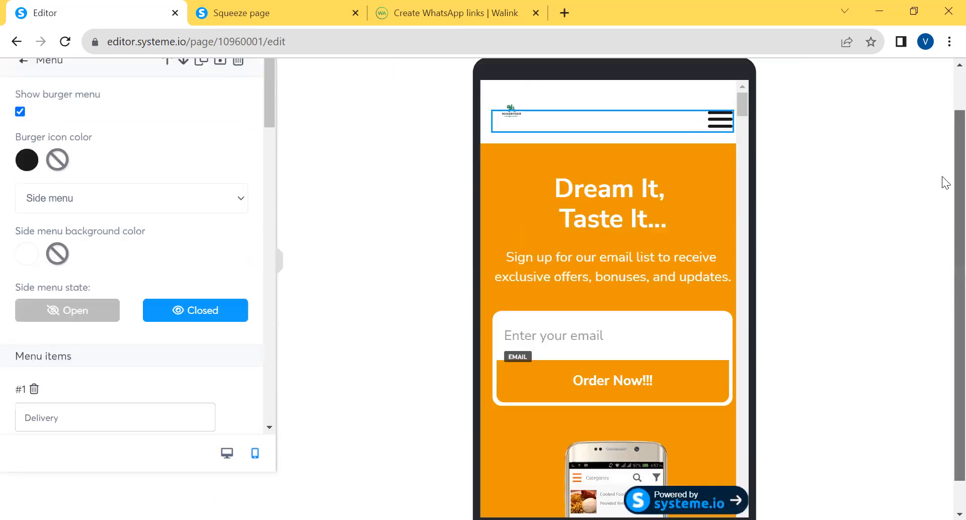
{"action": "scroll", "coordinate": [943, 207], "scroll_direction": "down", "scroll_amount": 1}
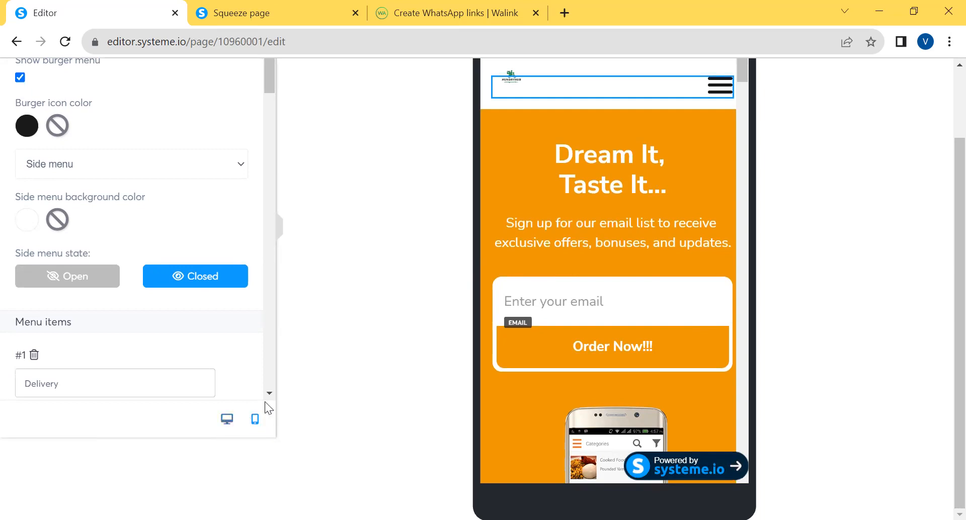
Compare the page's desktop and mobile layouts, finishing in the desktop layout with the menu deselected
{"action": "left_click", "coordinate": [227, 420]}
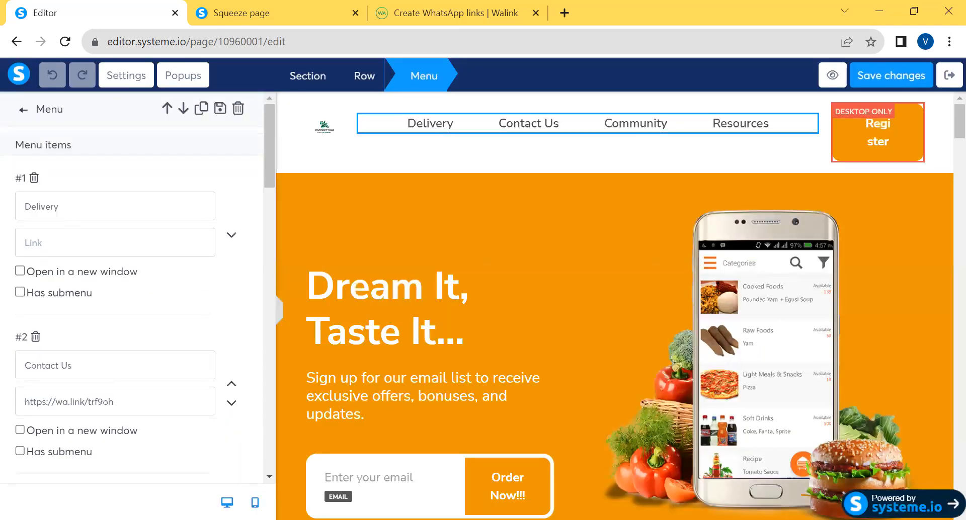
{"action": "left_click", "coordinate": [255, 502]}
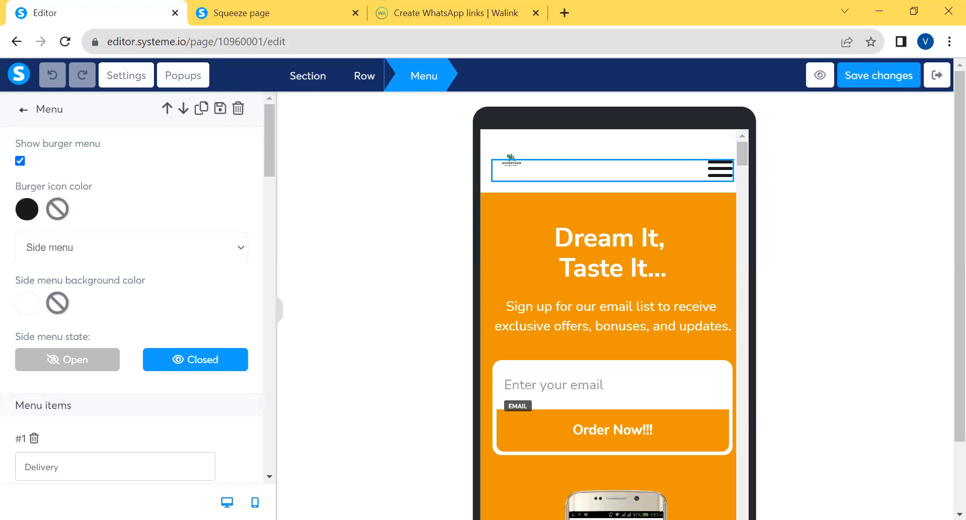
{"action": "left_click", "coordinate": [227, 502]}
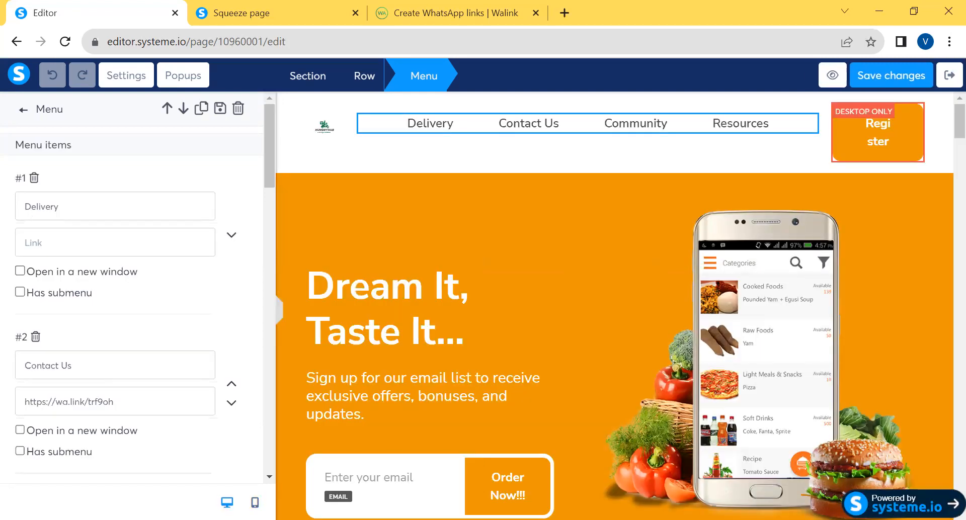
{"action": "left_click", "coordinate": [256, 502]}
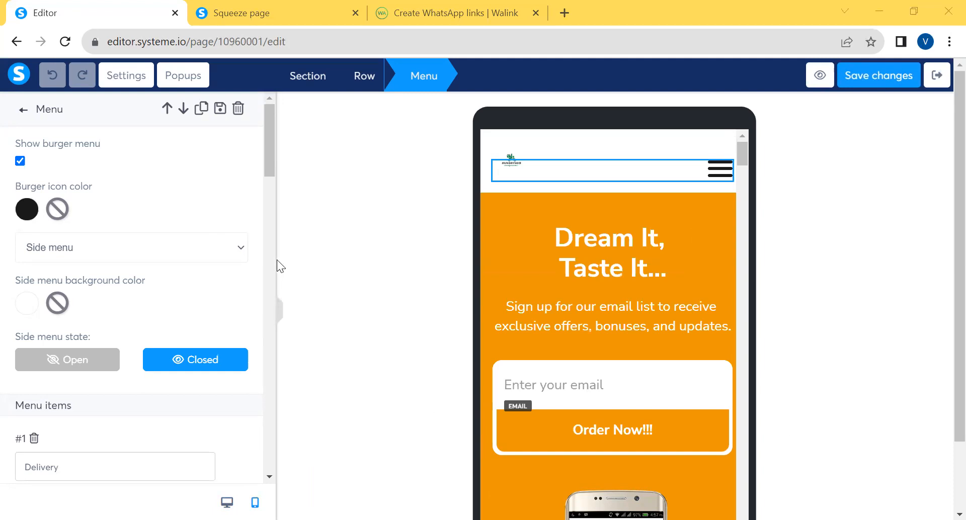
{"action": "left_click", "coordinate": [349, 412]}
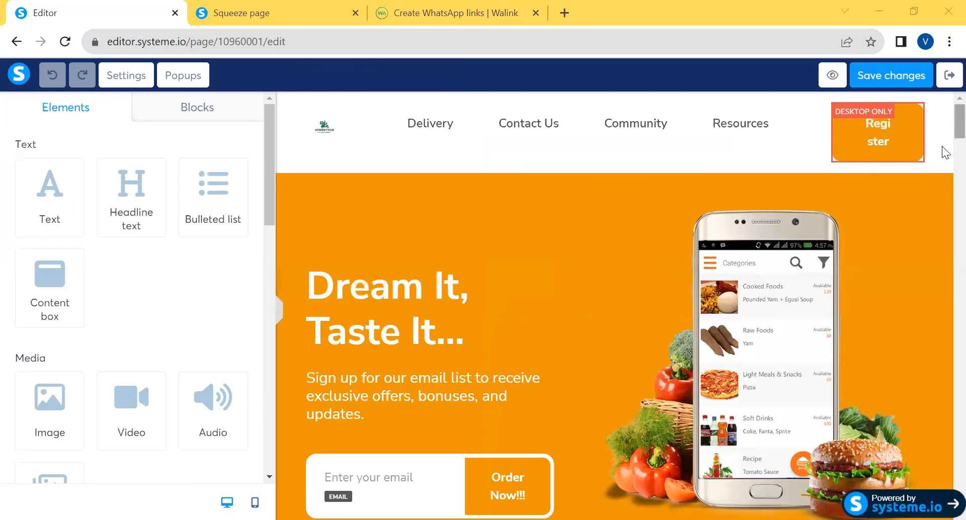
Locate the Cakes icon below the hero section and search Google for "Images of Cakes" in a new tab
{"action": "scroll", "coordinate": [946, 161], "scroll_direction": "down", "scroll_amount": 10}
{"action": "scroll", "coordinate": [946, 166], "scroll_direction": "up", "scroll_amount": 5}
{"action": "scroll", "coordinate": [946, 159], "scroll_direction": "down", "scroll_amount": 2}
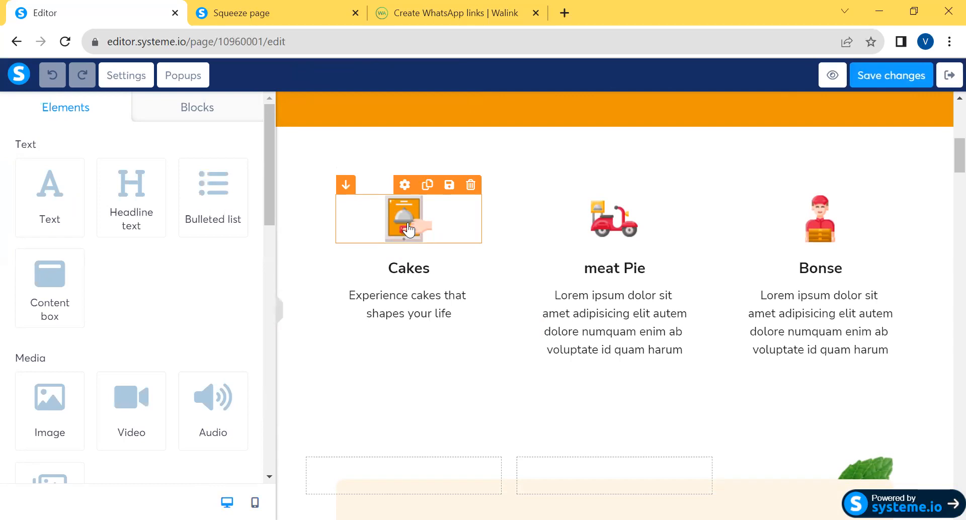
{"action": "left_click", "coordinate": [564, 13]}
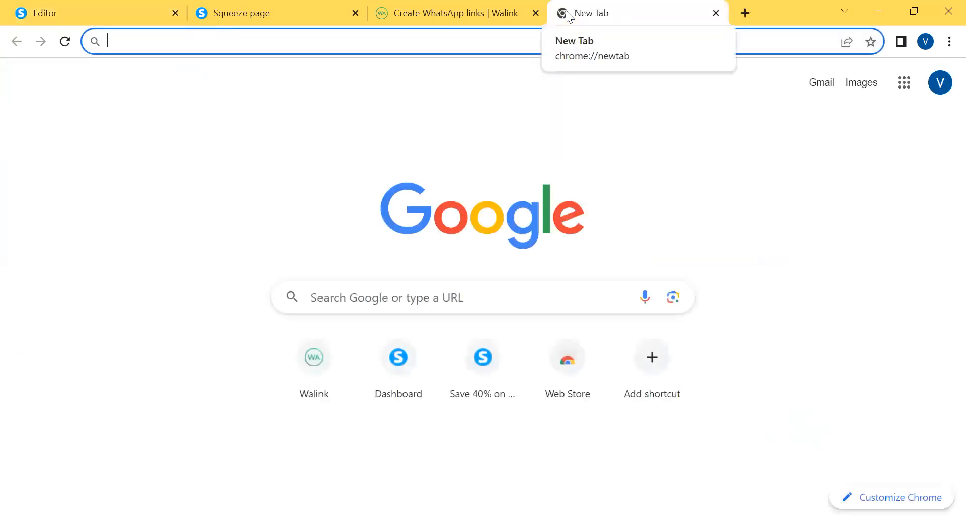
{"action": "type", "text": "Images of Cakes"}
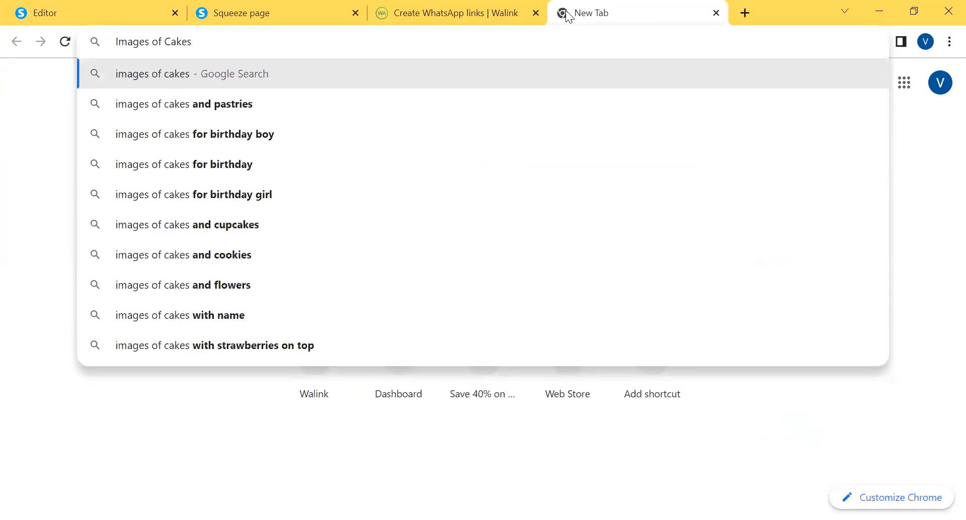
{"action": "key", "text": "Return"}
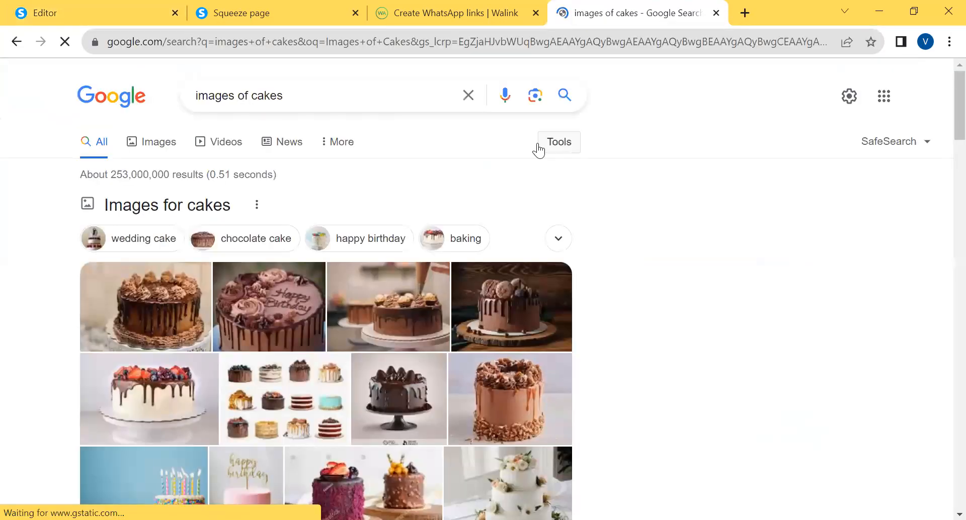
Download the Unsplash photo of the chocolate Happy Birthday cake from the search results
{"action": "right_click", "coordinate": [256, 316]}
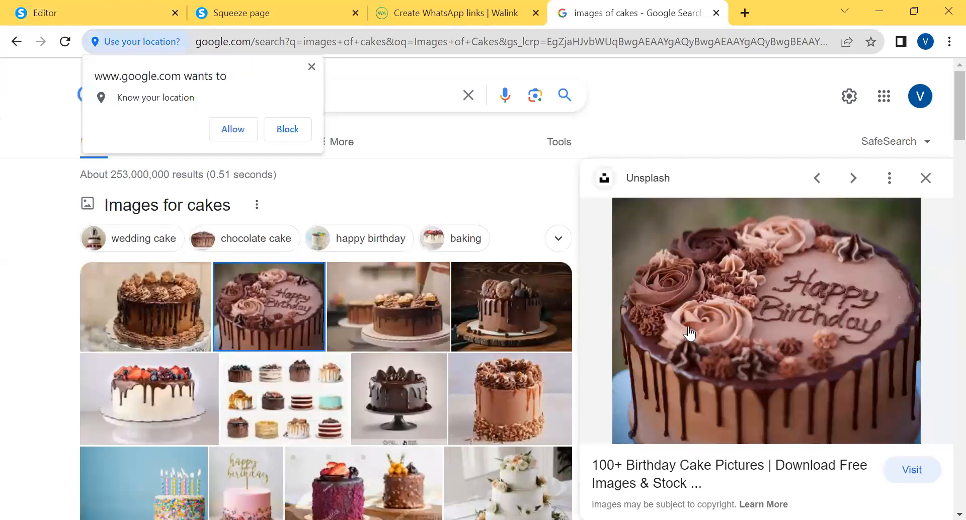
{"action": "right_click", "coordinate": [734, 324]}
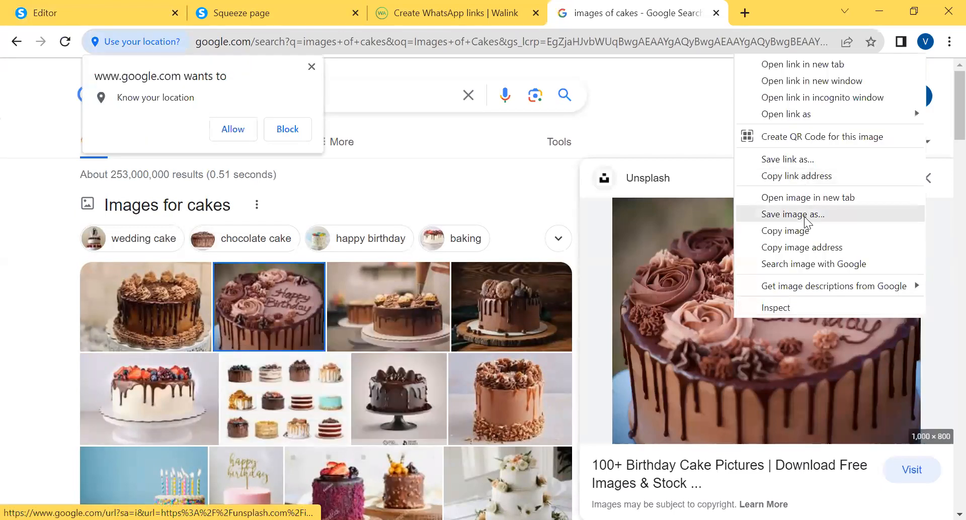
{"action": "left_click", "coordinate": [352, 155]}
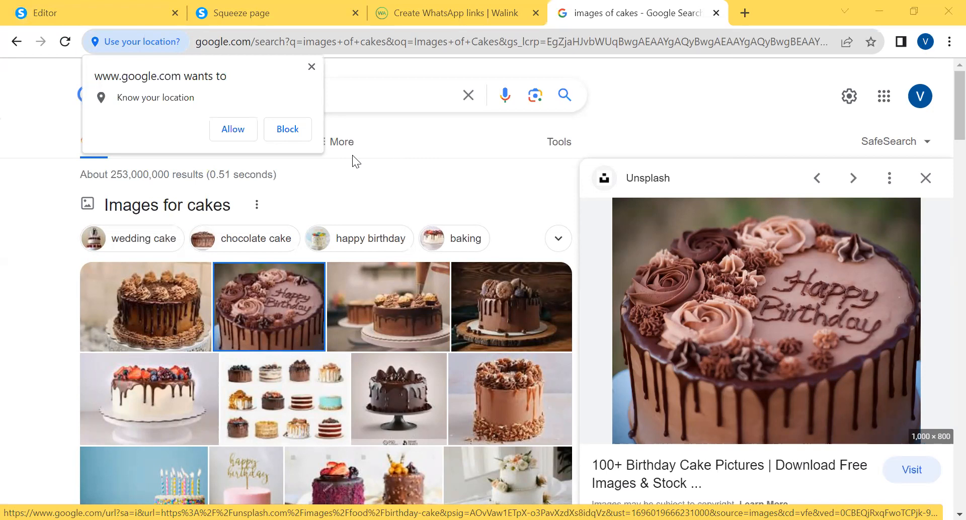
{"action": "key", "text": "Return"}
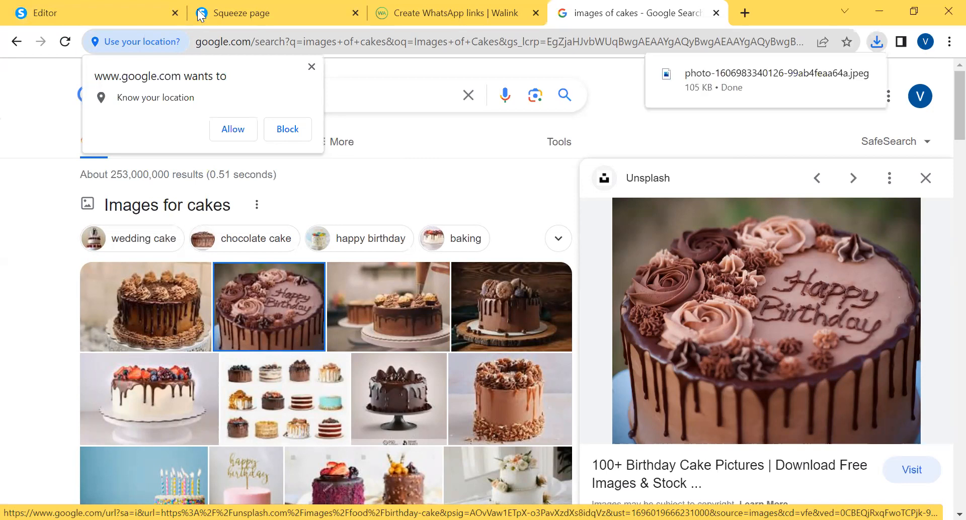
{"action": "left_click", "coordinate": [108, 10]}
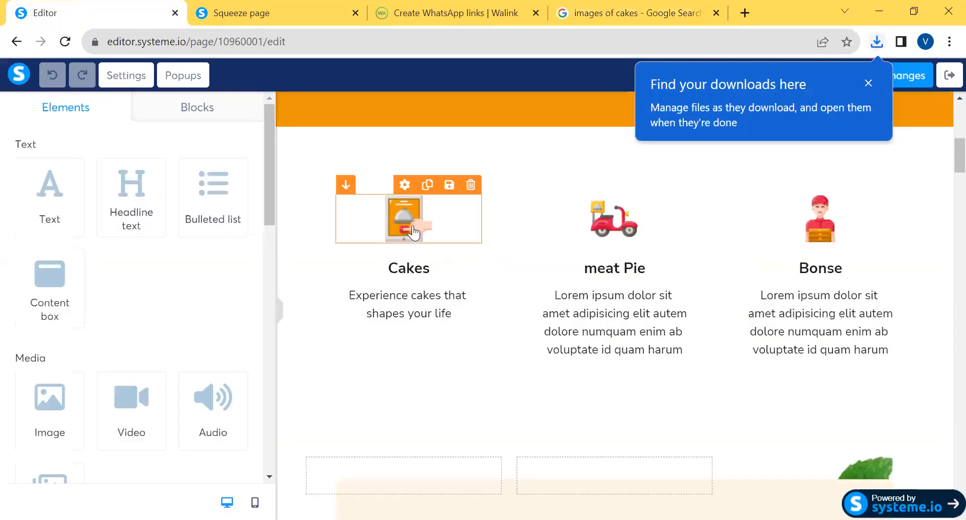
{"action": "left_click", "coordinate": [412, 231]}
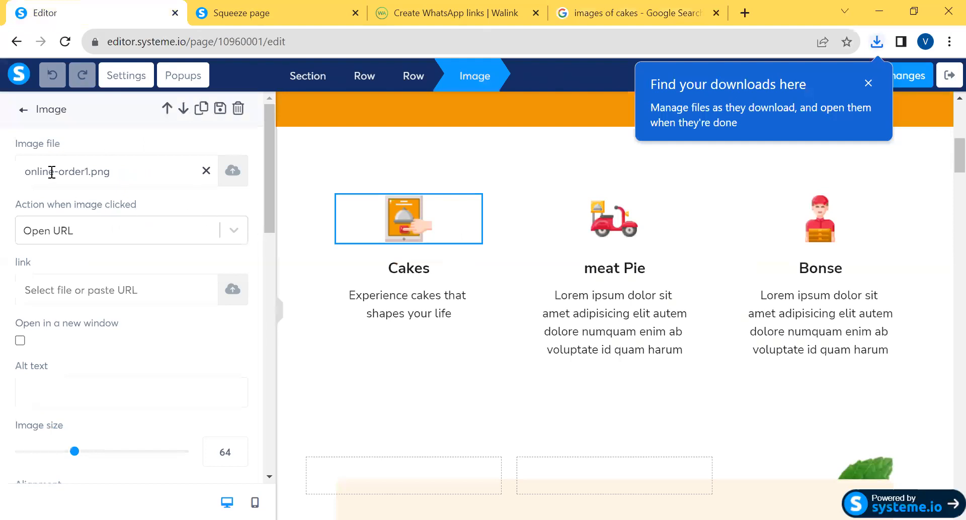
{"action": "left_click", "coordinate": [232, 172]}
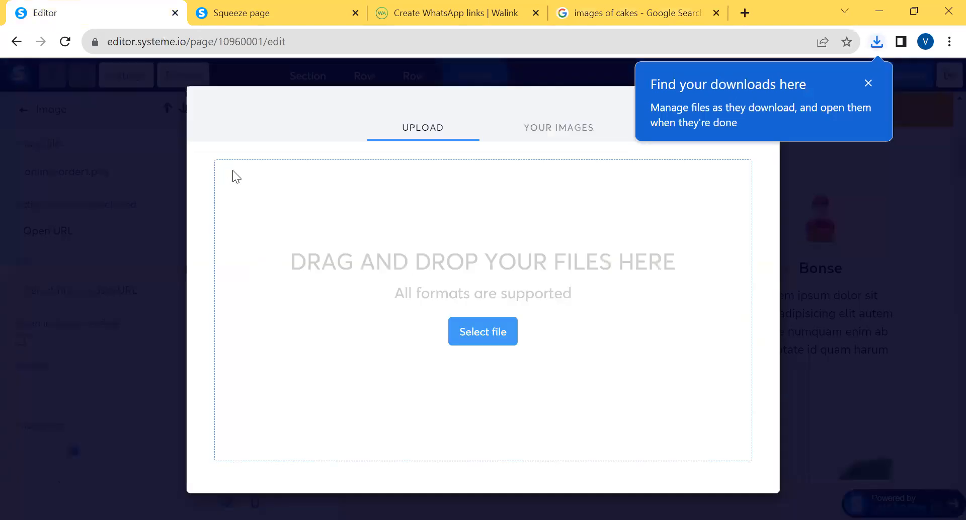
{"action": "left_click", "coordinate": [490, 330]}
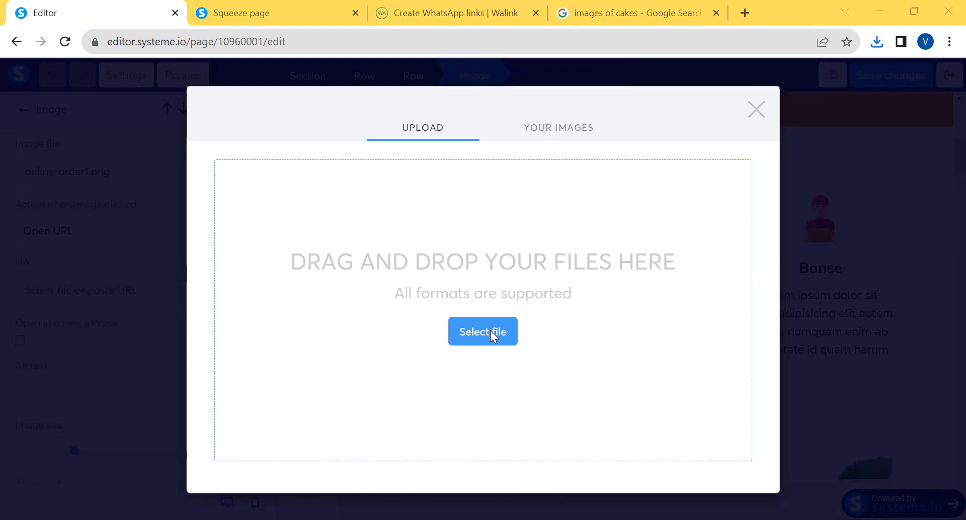
{"action": "left_click", "coordinate": [484, 451]}
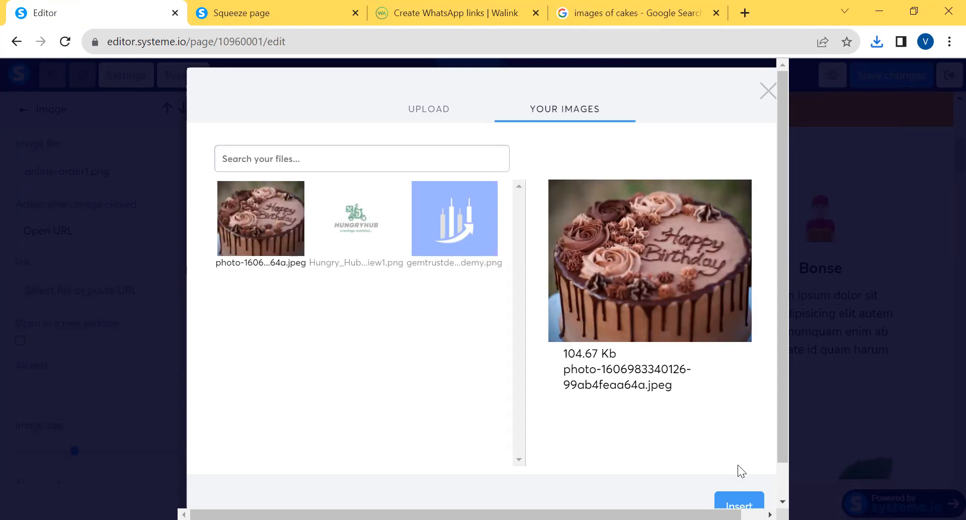
{"action": "left_click", "coordinate": [739, 505]}
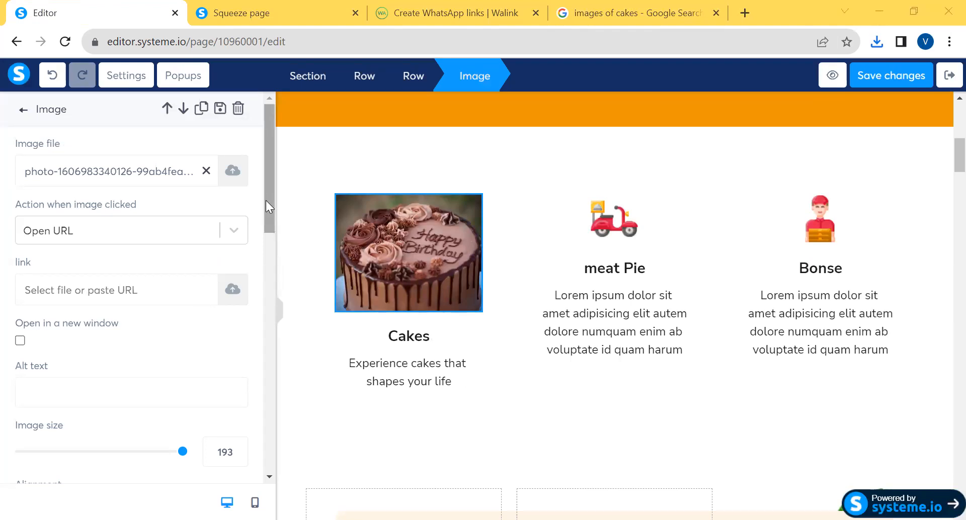
Set the cake photo's image size to 154 and save the page changes
{"action": "scroll", "coordinate": [276, 247], "scroll_direction": "down", "scroll_amount": 5}
{"action": "scroll", "coordinate": [280, 279], "scroll_direction": "up", "scroll_amount": 2}
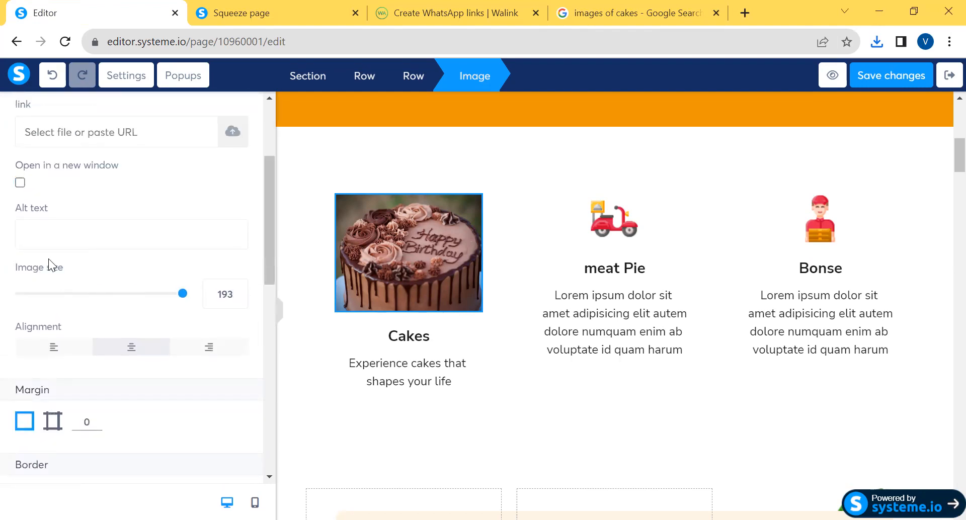
{"action": "left_click_drag", "start_coordinate": [180, 297], "coordinate": [132, 293]}
{"action": "left_click_drag", "start_coordinate": [124, 294], "coordinate": [148, 294]}
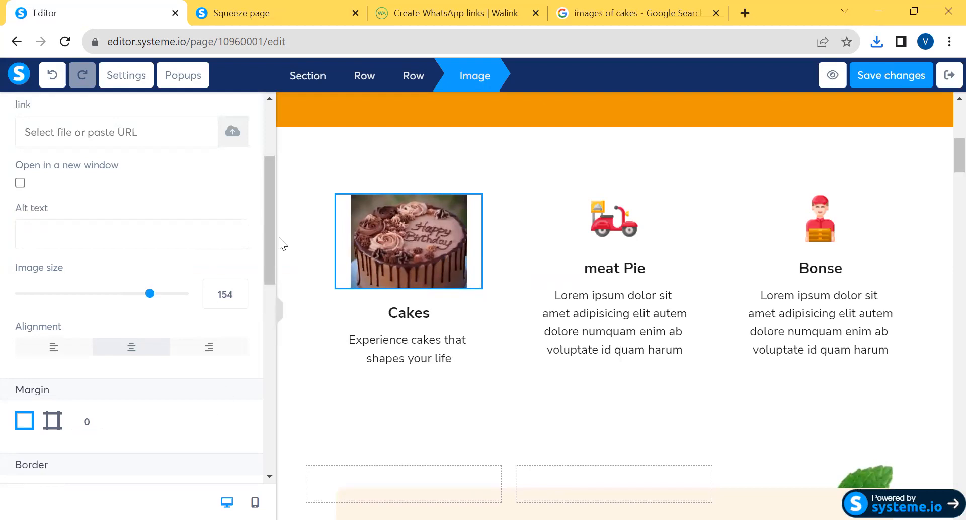
{"action": "left_click_drag", "start_coordinate": [269, 242], "coordinate": [270, 188]}
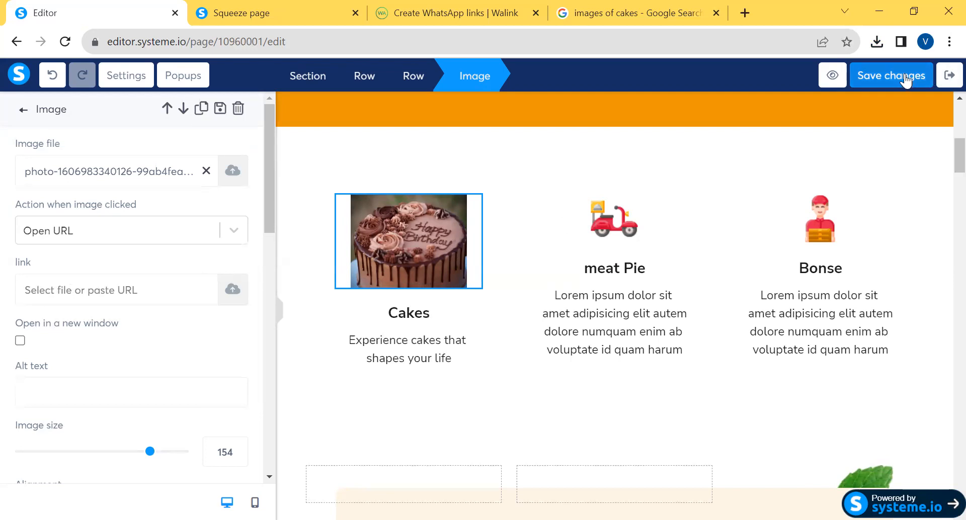
{"action": "left_click", "coordinate": [890, 76]}
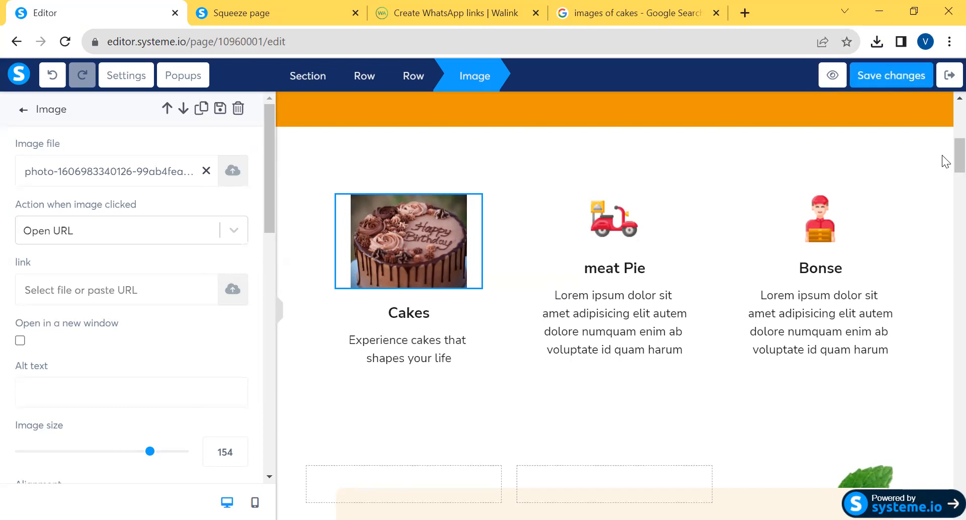
Switch to the live squeeze page and check the image in its Cakes section
{"action": "left_click", "coordinate": [267, 4]}
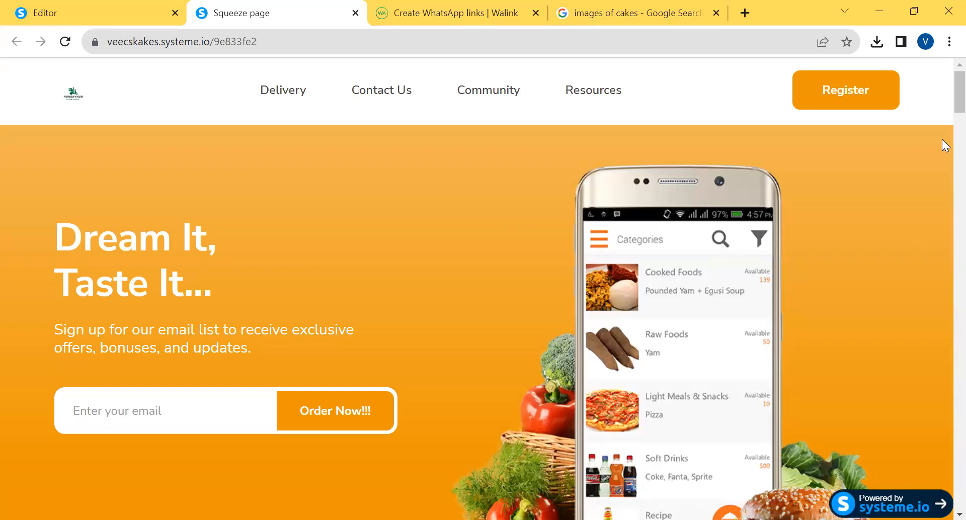
{"action": "scroll", "coordinate": [941, 144], "scroll_direction": "down", "scroll_amount": 10}
{"action": "scroll", "coordinate": [943, 166], "scroll_direction": "up", "scroll_amount": 1}
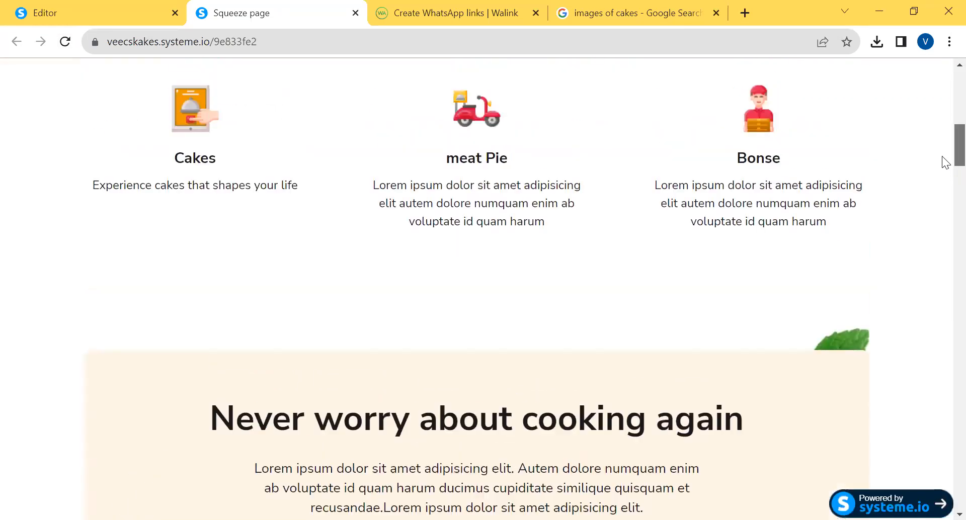
{"action": "scroll", "coordinate": [945, 160], "scroll_direction": "up", "scroll_amount": 2}
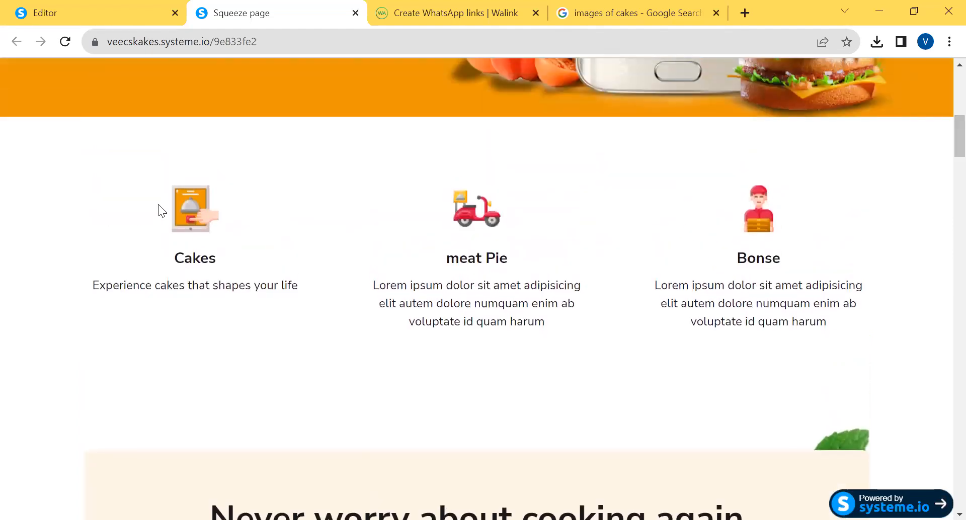
Reload the live squeeze page to check the Cakes photo, and return to the meat Pie icon in the page editor
{"action": "left_click", "coordinate": [66, 48]}
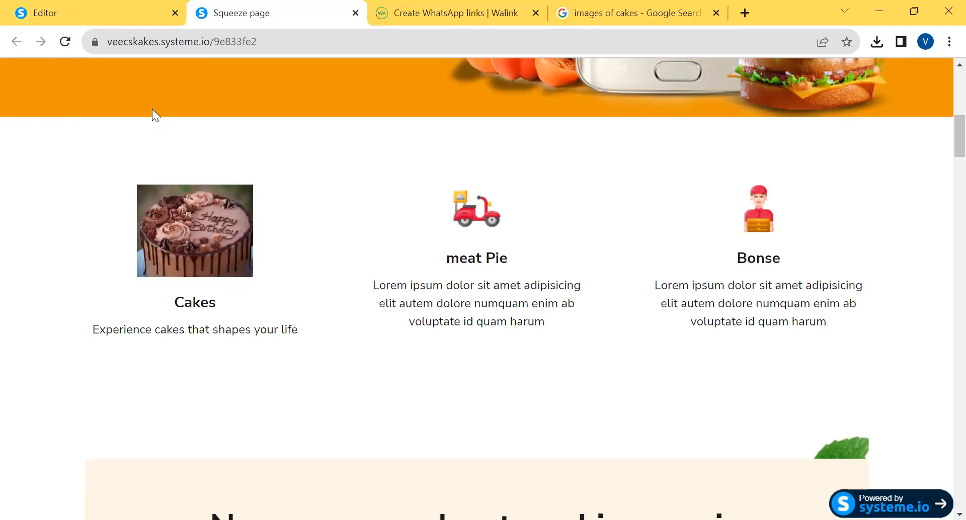
{"action": "left_click", "coordinate": [76, 8]}
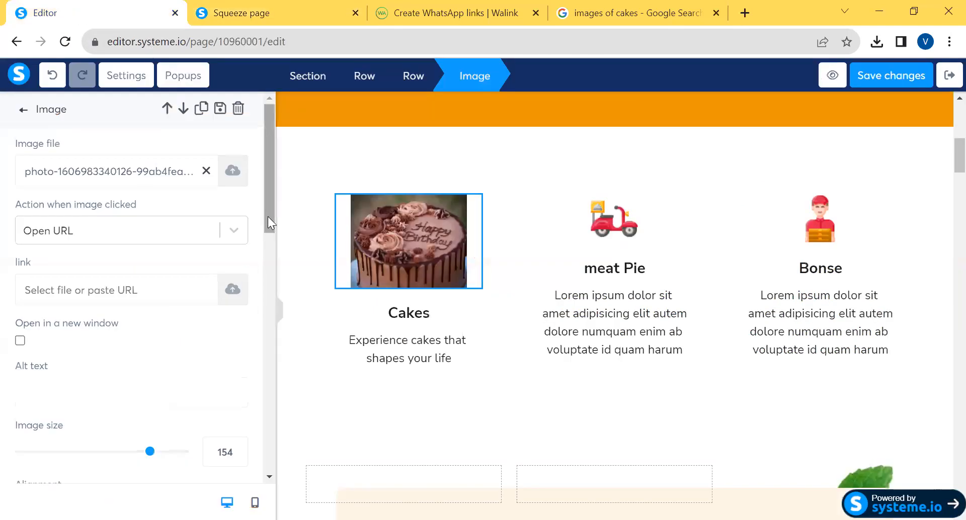
{"action": "left_click_drag", "start_coordinate": [270, 204], "coordinate": [273, 241]}
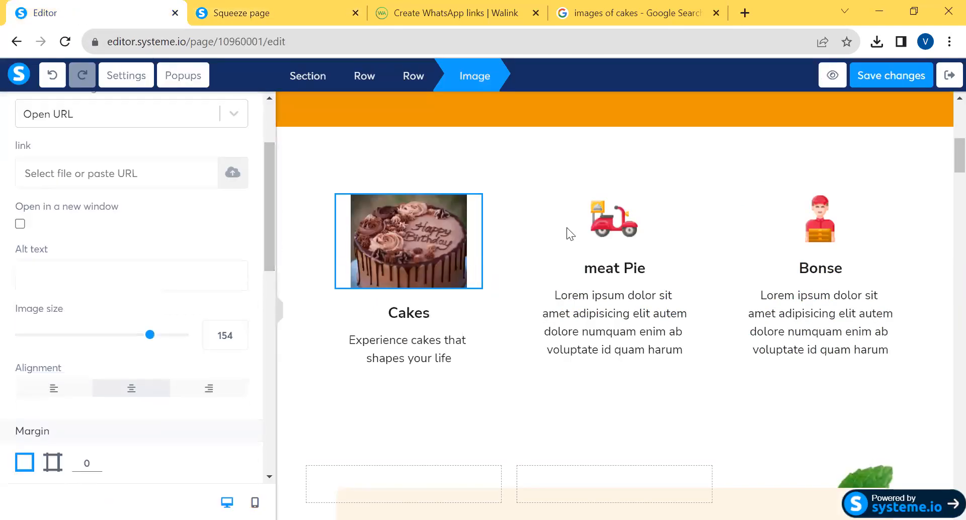
{"action": "left_click", "coordinate": [615, 224]}
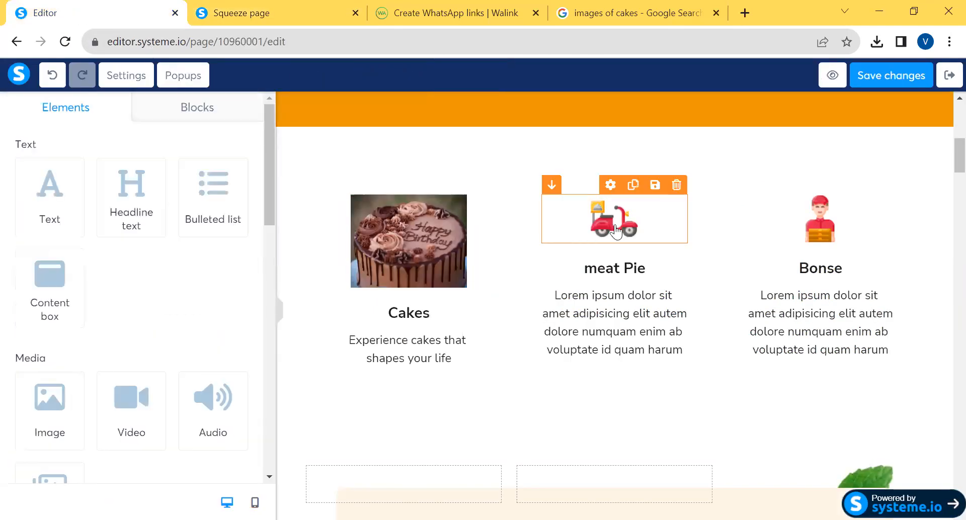
Switch to the Google results, dismiss the location request and search for "images of meat pie"
{"action": "left_click", "coordinate": [692, 13]}
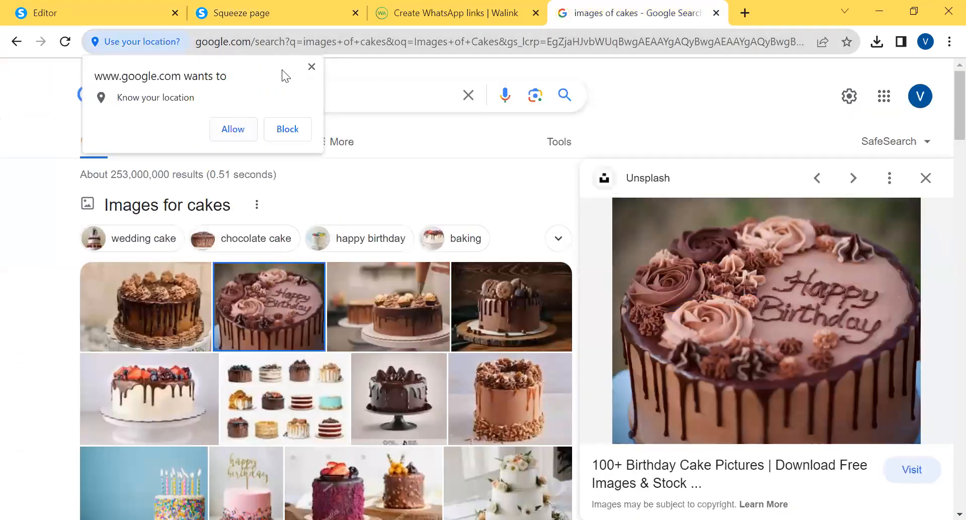
{"action": "left_click", "coordinate": [313, 68]}
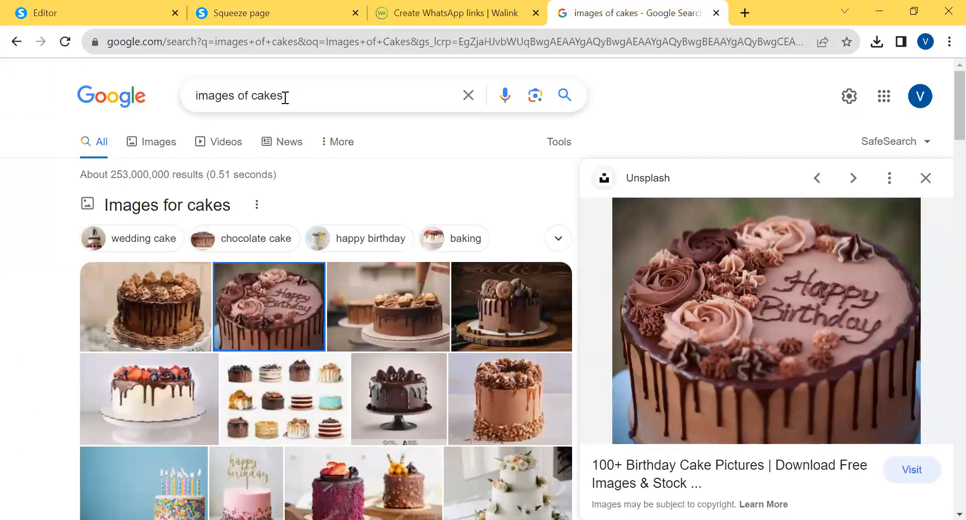
{"action": "left_click", "coordinate": [285, 97]}
{"action": "key", "text": "BackSpace"}
{"action": "key", "text": "BackSpace"}
{"action": "key", "text": "BackSpace"}
{"action": "key", "text": "BackSpace"}
{"action": "key", "text": "BackSpace"}
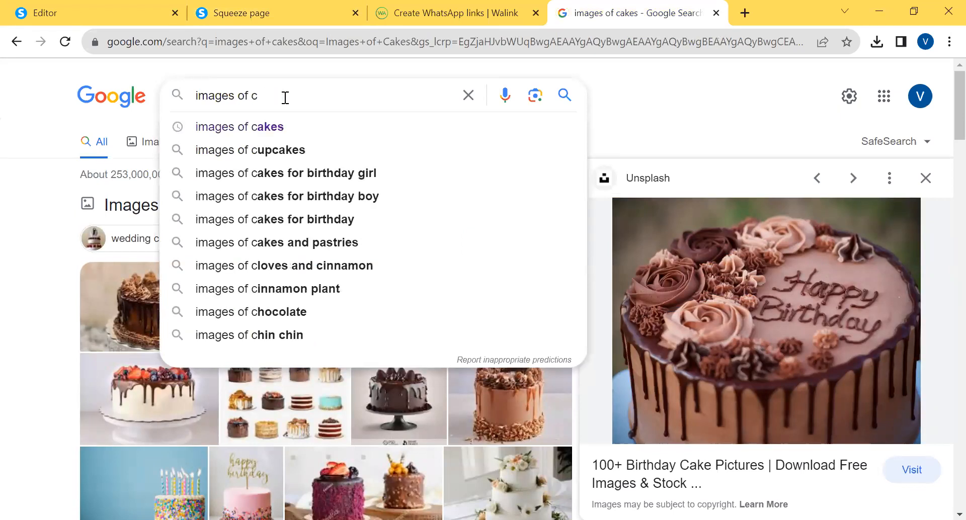
{"action": "type", "text": "Meat"}
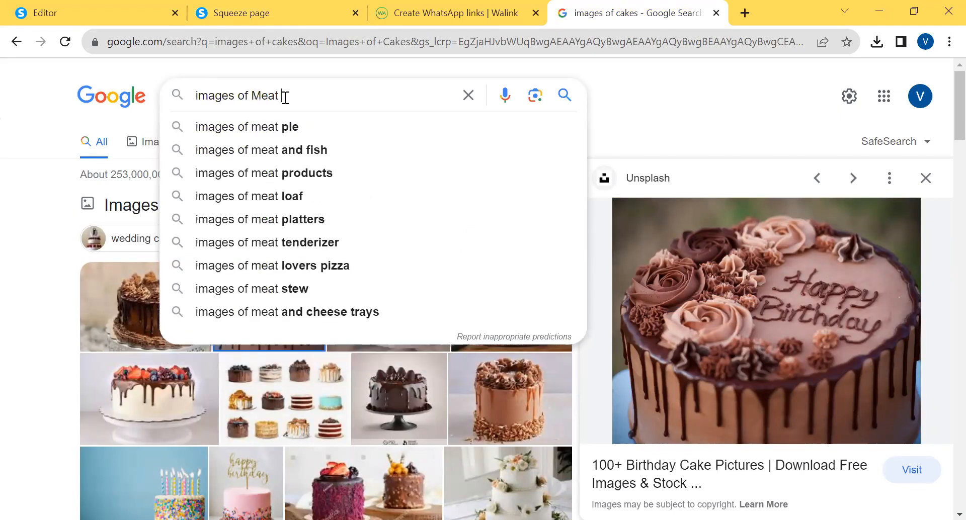
{"action": "left_click", "coordinate": [281, 130]}
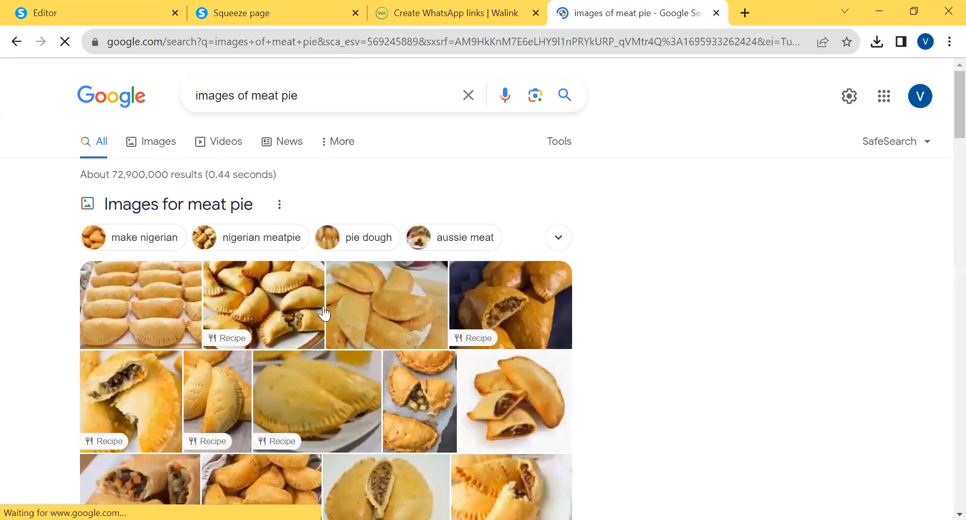
Download the Kiki Foodies photo of meat pies laid out in rows from the search results
{"action": "right_click", "coordinate": [135, 300]}
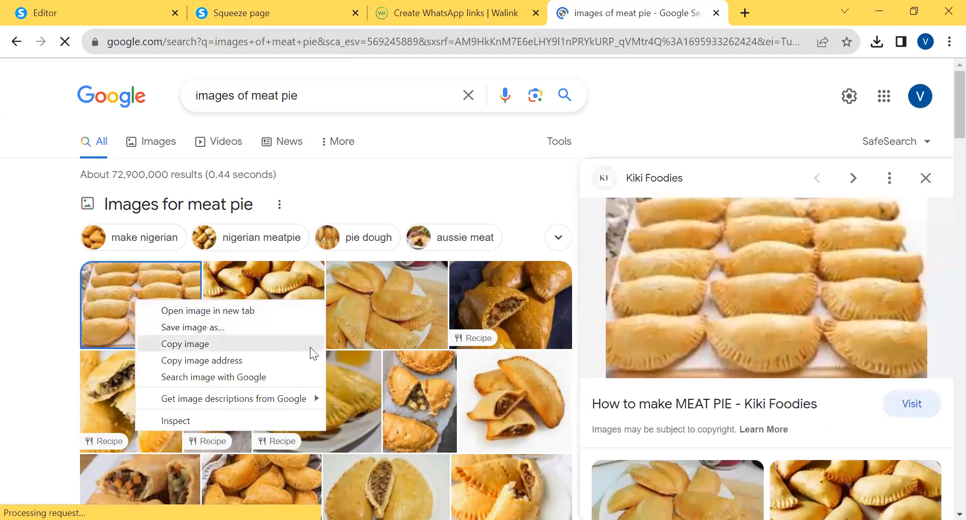
{"action": "right_click", "coordinate": [688, 297]}
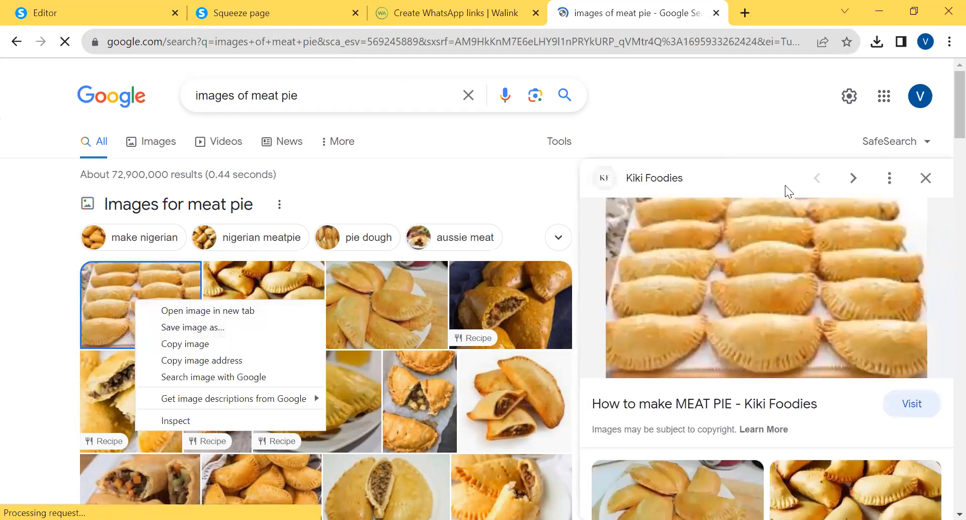
{"action": "left_click", "coordinate": [765, 195]}
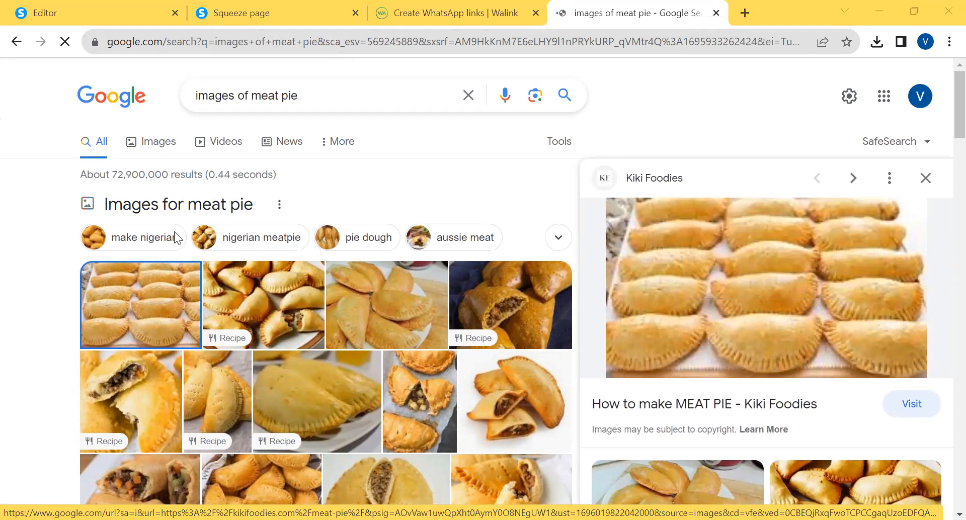
Replace the scooter icon above the meat Pie heading with the downloaded images11.jpeg in the page editor
{"action": "left_click", "coordinate": [92, 16]}
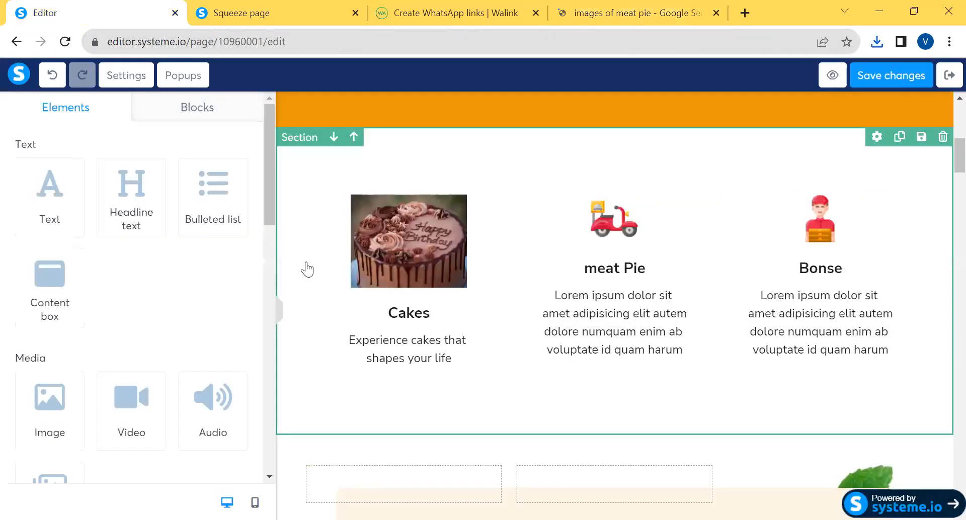
{"action": "left_click", "coordinate": [614, 236]}
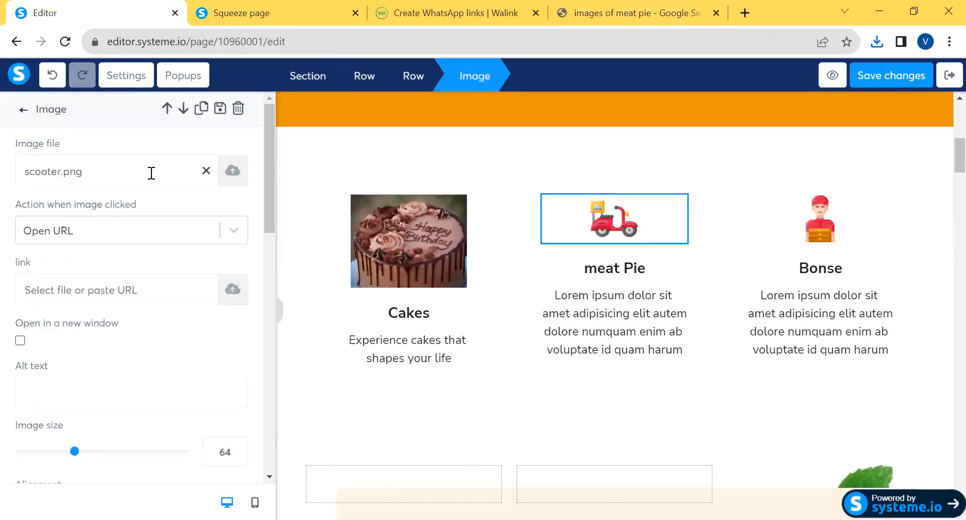
{"action": "left_click", "coordinate": [232, 171]}
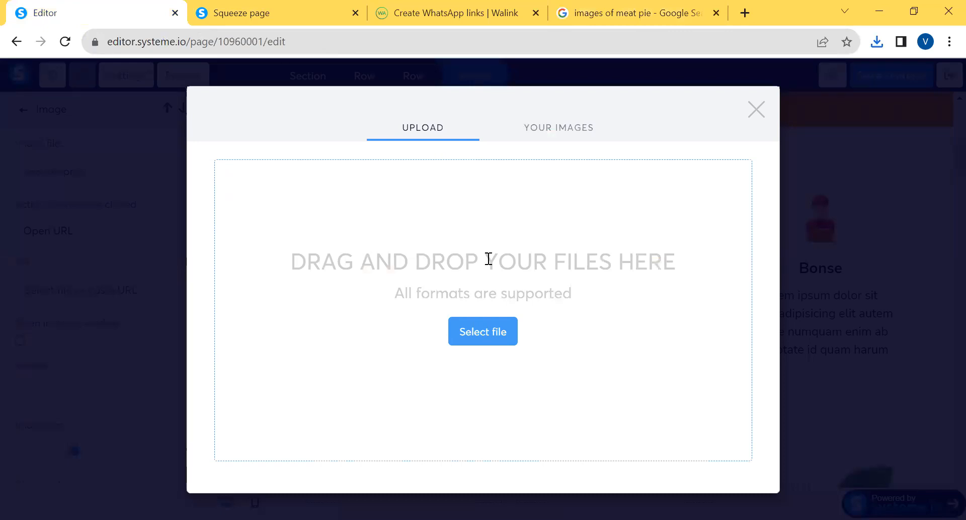
{"action": "left_click", "coordinate": [478, 332]}
{"action": "left_click", "coordinate": [617, 341]}
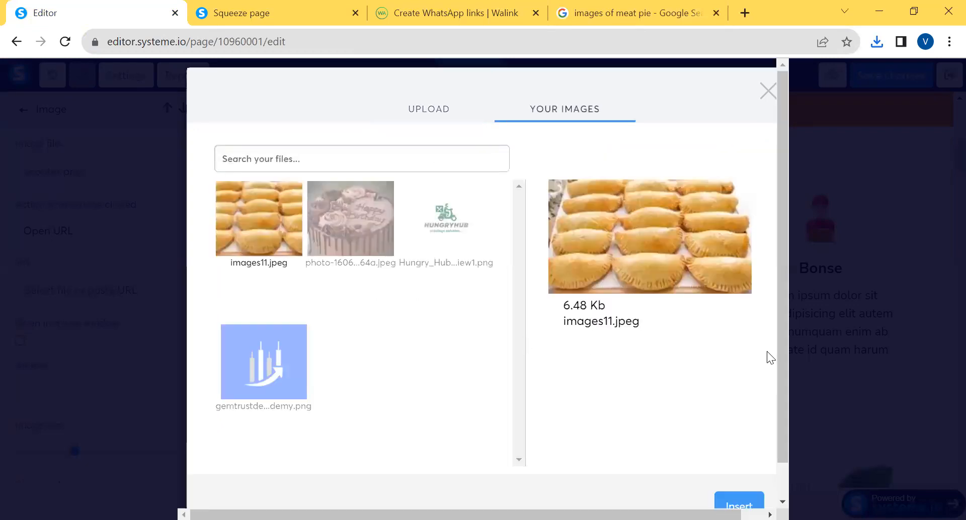
{"action": "scroll", "coordinate": [782, 438], "scroll_direction": "down", "scroll_amount": 2}
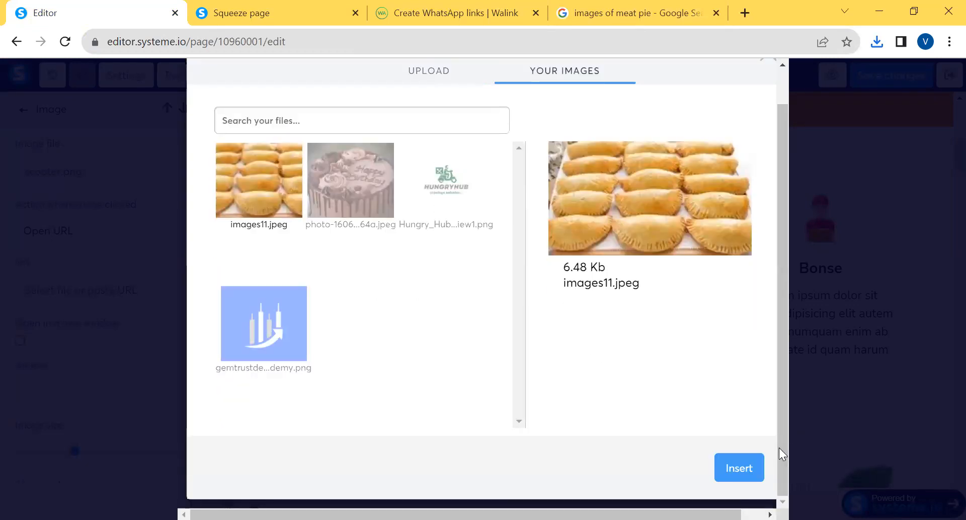
{"action": "left_click", "coordinate": [739, 468]}
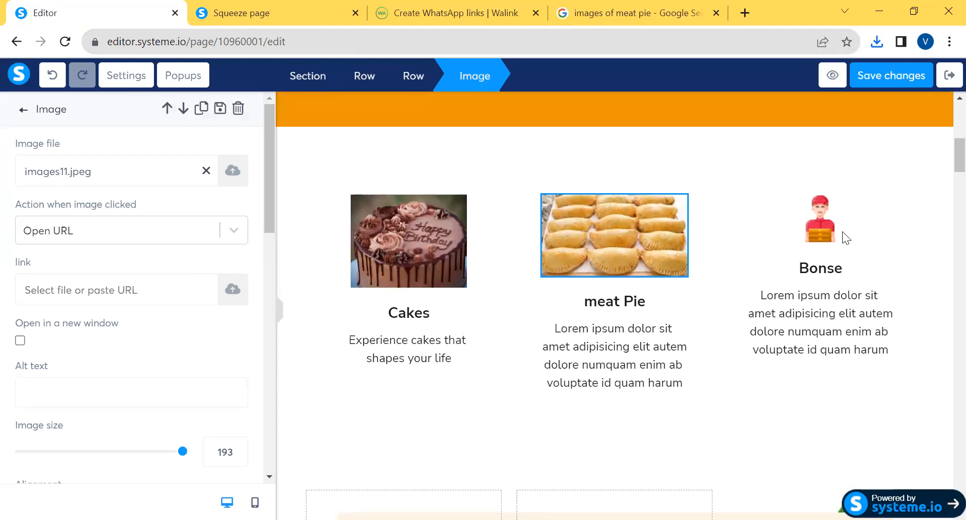
Switch to the Google results and search for "images of bonse" to find a picture for the Bonse column
{"action": "left_click", "coordinate": [823, 234]}
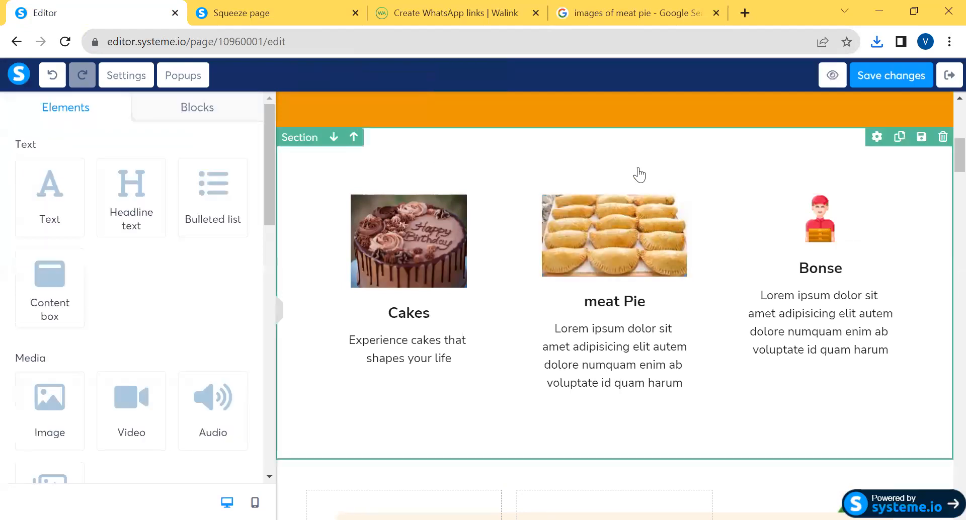
{"action": "left_click", "coordinate": [667, 12]}
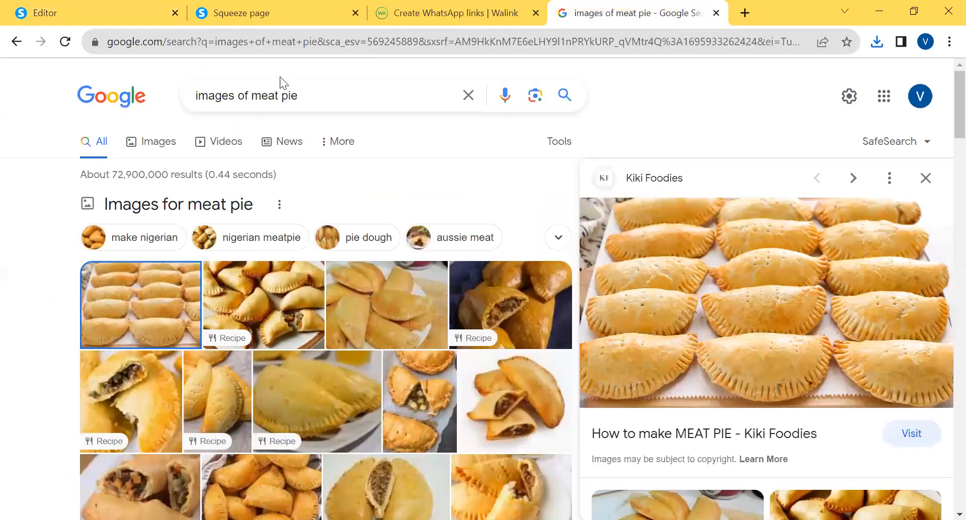
{"action": "left_click", "coordinate": [299, 99]}
{"action": "key", "text": "BackSpace"}
{"action": "key", "text": "BackSpace"}
{"action": "key", "text": "BackSpace"}
{"action": "key", "text": "BackSpace"}
{"action": "key", "text": "BackSpace"}
{"action": "key", "text": "BackSpace"}
{"action": "key", "text": "BackSpace"}
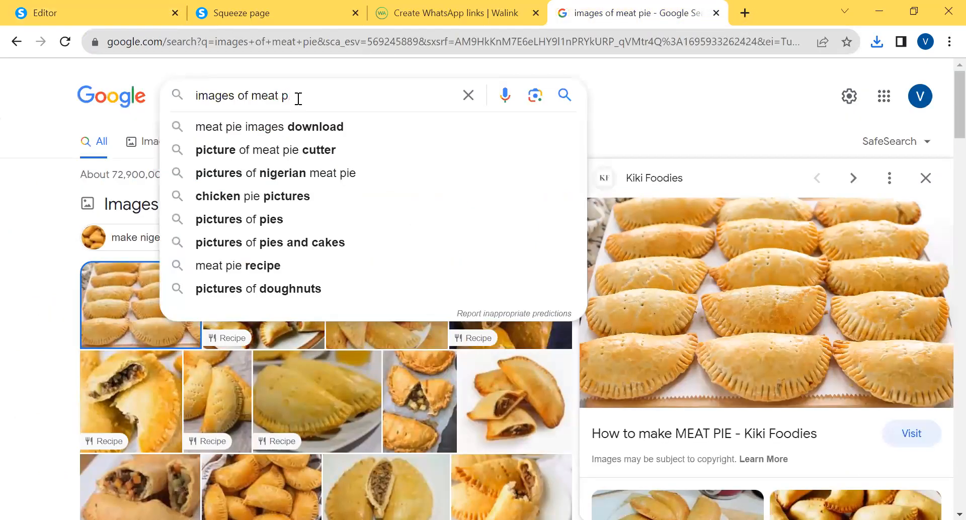
{"action": "key", "text": "BackSpace"}
{"action": "type", "text": "bunse"}
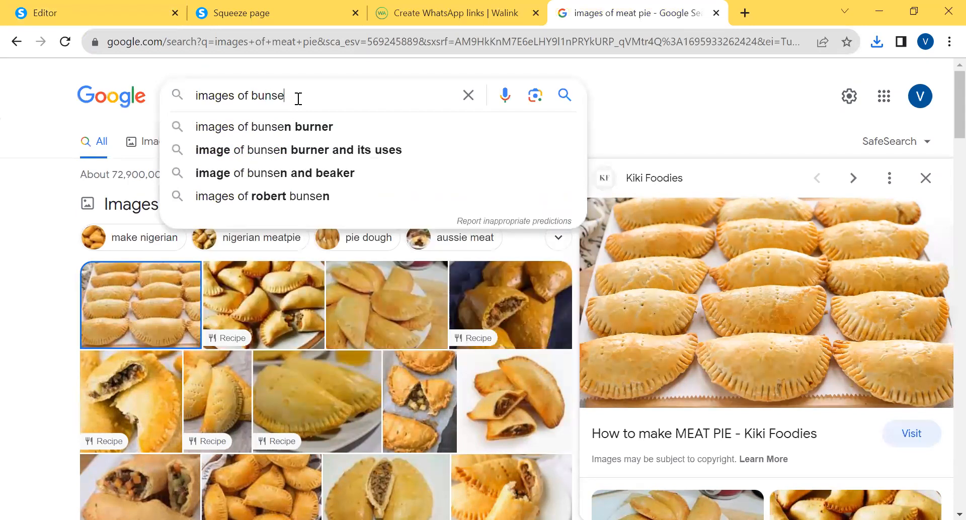
{"action": "key", "text": "BackSpace"}
{"action": "key", "text": "BackSpace"}
{"action": "key", "text": "BackSpace"}
{"action": "key", "text": "BackSpace"}
{"action": "type", "text": "onse"}
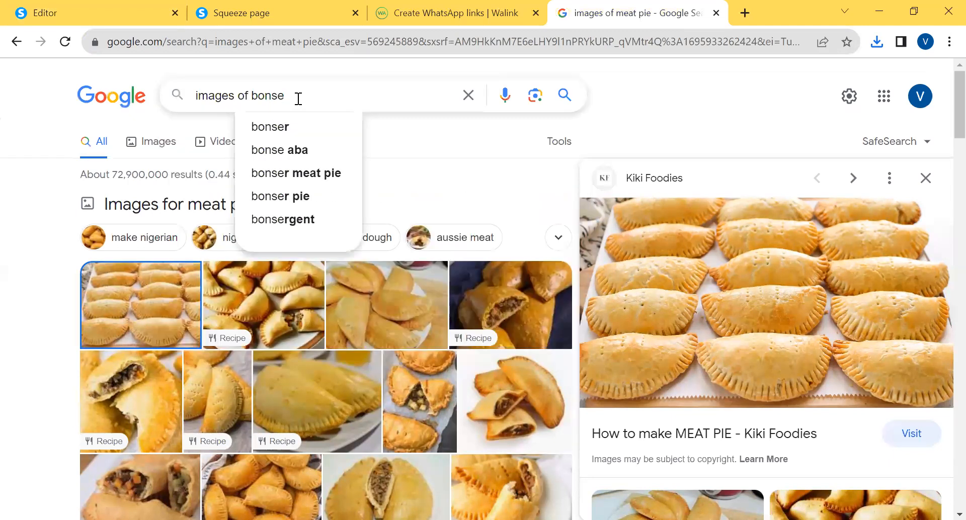
{"action": "key", "text": "Return"}
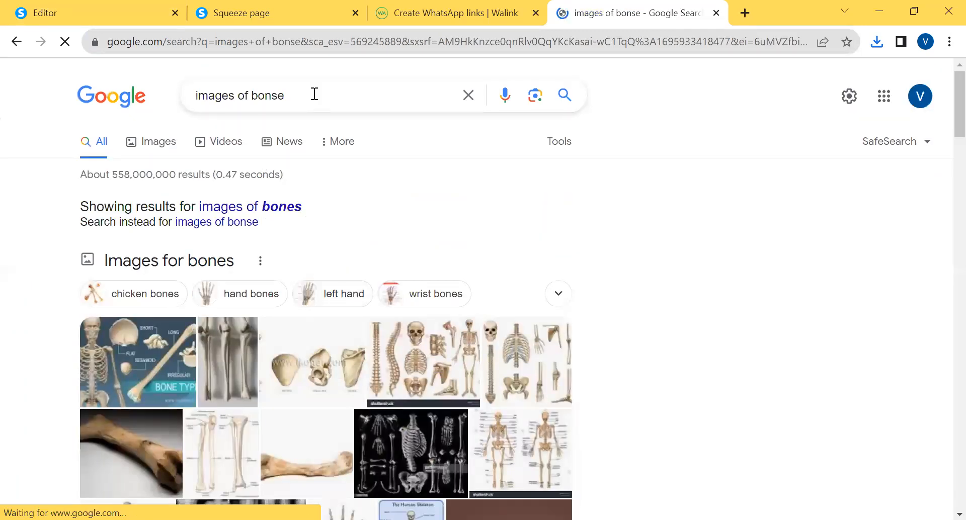
Change the Google search to "images of bunse"
{"action": "left_click", "coordinate": [291, 96]}
{"action": "key", "text": "BackSpace"}
{"action": "key", "text": "BackSpace"}
{"action": "key", "text": "BackSpace"}
{"action": "key", "text": "BackSpace"}
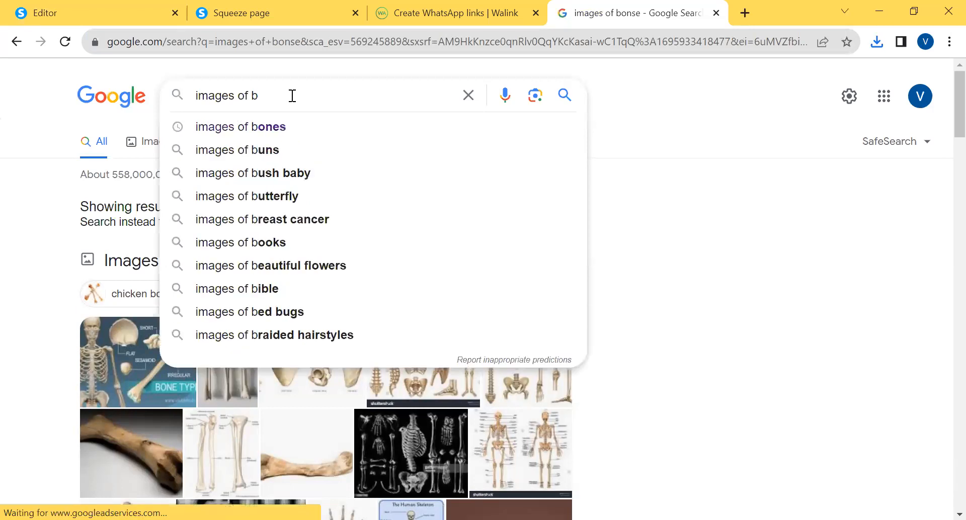
{"action": "type", "text": "unse"}
{"action": "key", "text": "Return"}
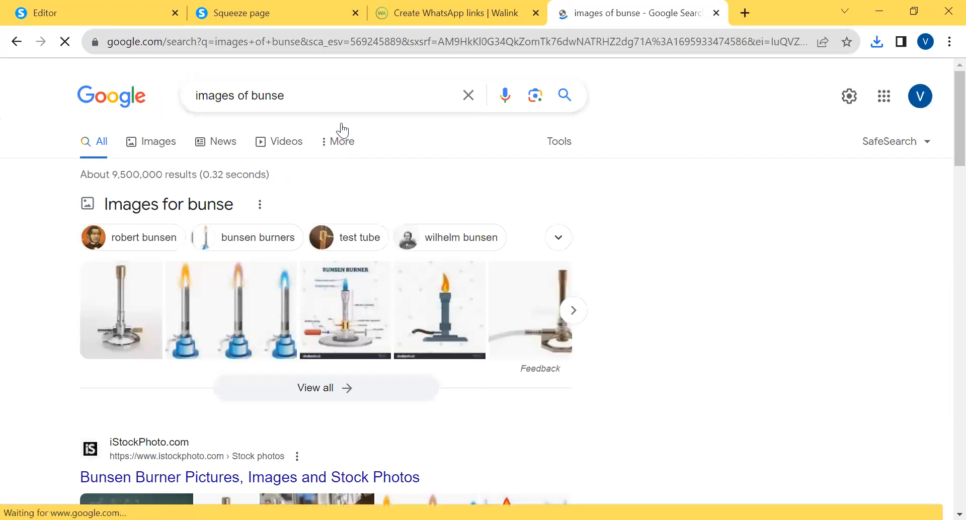
Search Google for "images of buns" instead
{"action": "left_click", "coordinate": [287, 94]}
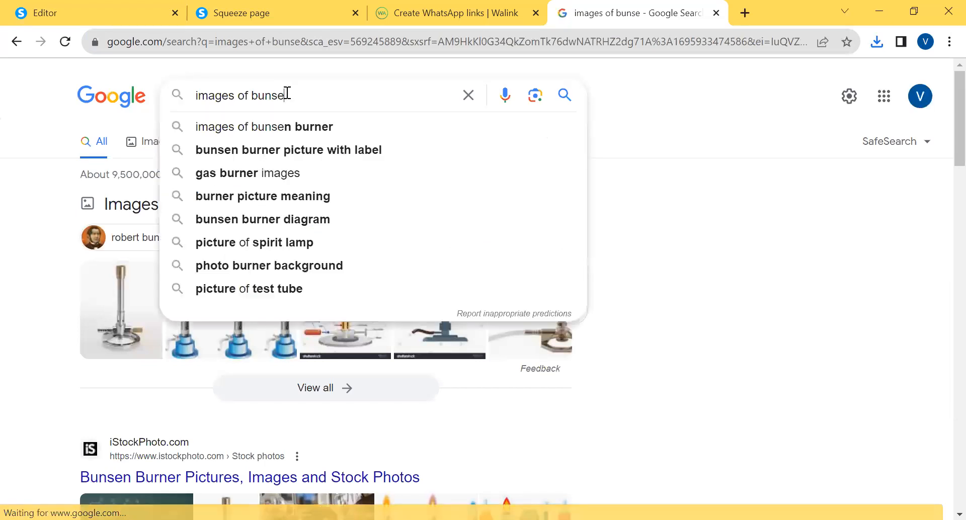
{"action": "key", "text": "BackSpace"}
{"action": "key", "text": "BackSpace"}
{"action": "key", "text": "BackSpace"}
{"action": "key", "text": "BackSpace"}
{"action": "key", "text": "BackSpace"}
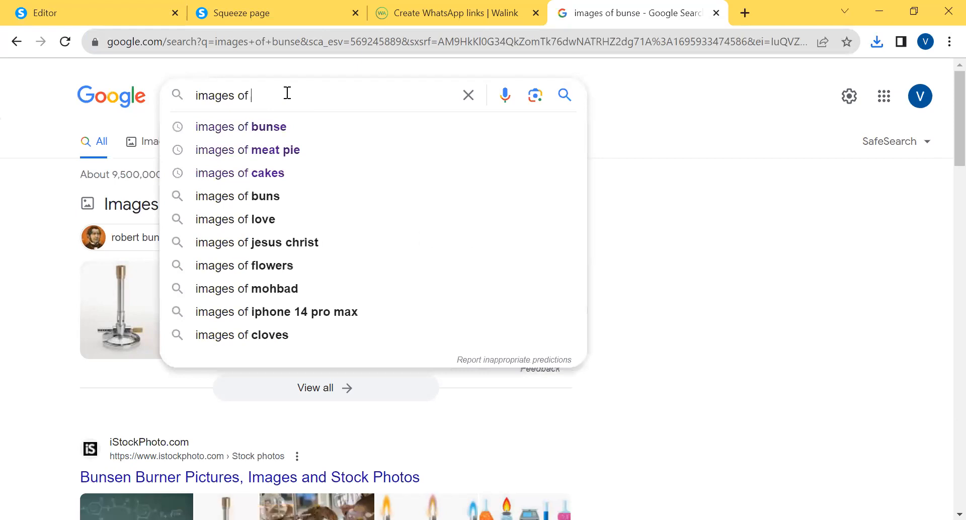
{"action": "type", "text": "fish"}
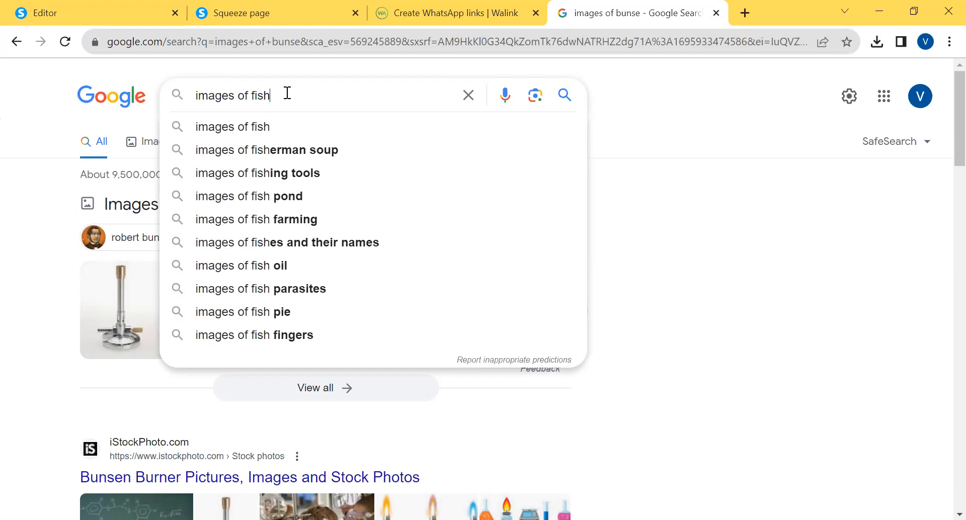
{"action": "key", "text": "BackSpace"}
{"action": "key", "text": "BackSpace"}
{"action": "key", "text": "BackSpace"}
{"action": "key", "text": "BackSpace"}
{"action": "type", "text": "buns"}
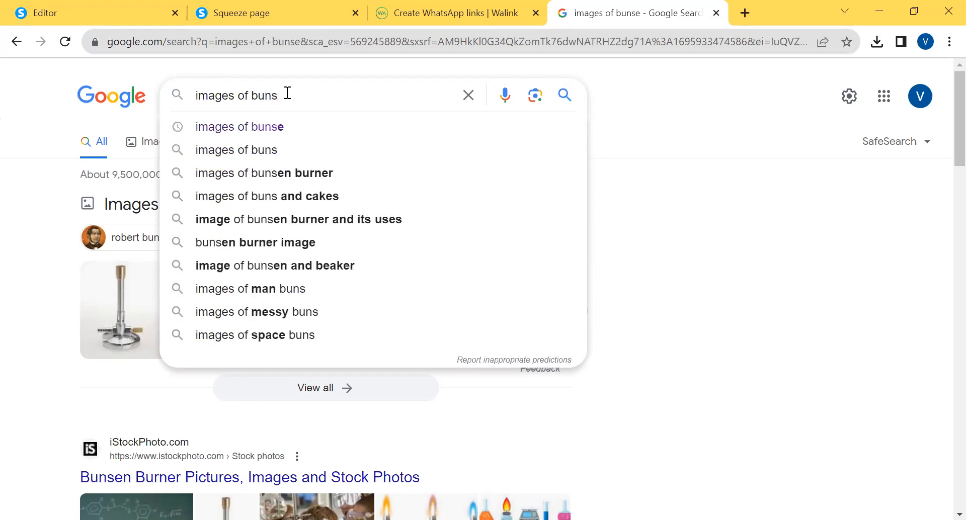
{"action": "key", "text": "Return"}
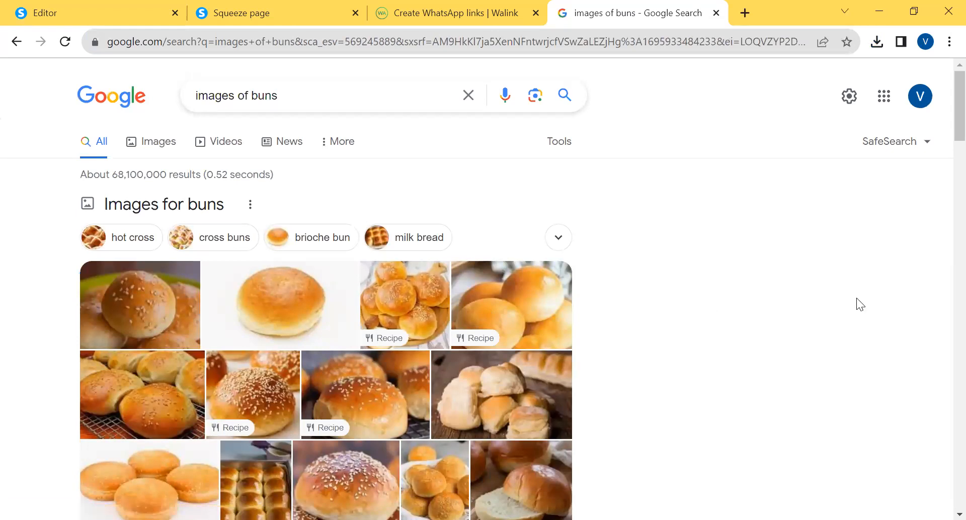
Look through the bun results, download the first photo of a sesame-topped bun, and return to the page editor
{"action": "scroll", "coordinate": [941, 144], "scroll_direction": "down", "scroll_amount": 8}
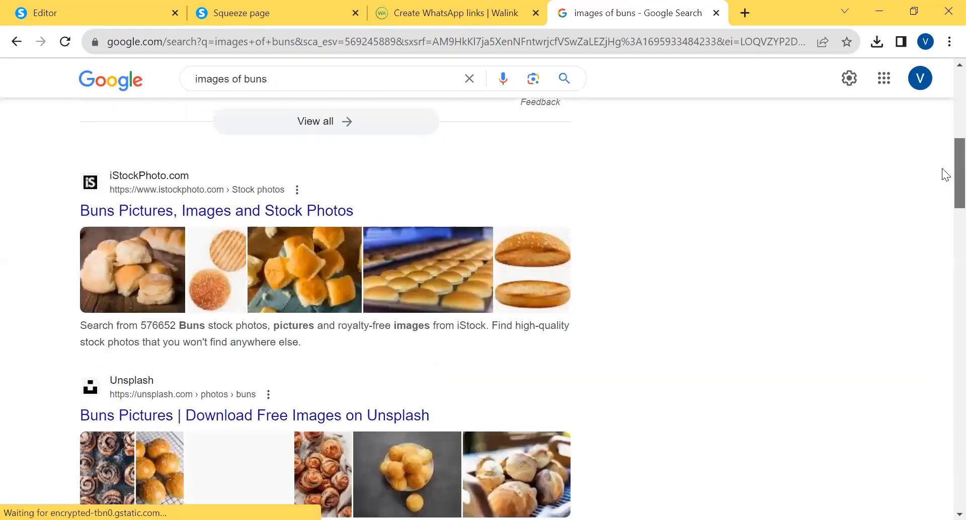
{"action": "scroll", "coordinate": [942, 176], "scroll_direction": "down", "scroll_amount": 3}
{"action": "left_click_drag", "start_coordinate": [943, 185], "coordinate": [942, 102]}
{"action": "right_click", "coordinate": [115, 291]}
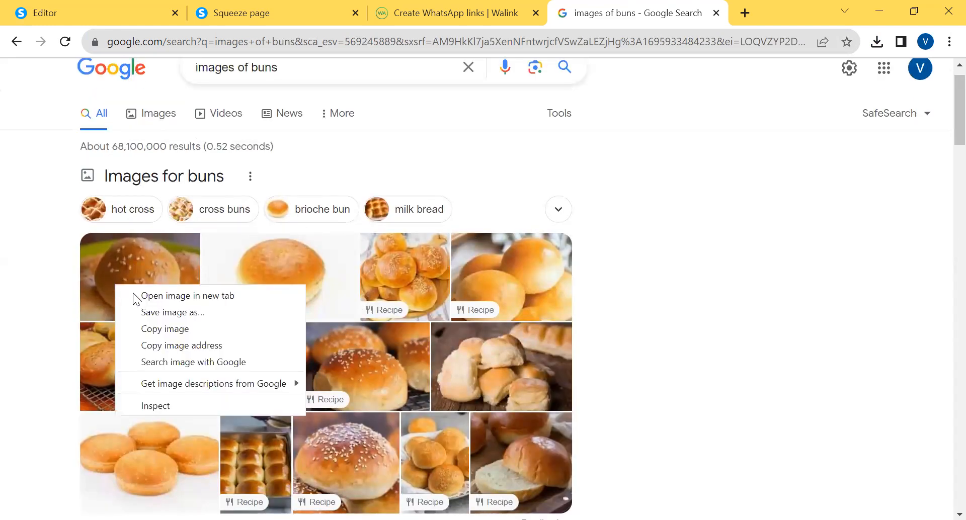
{"action": "left_click", "coordinate": [177, 313]}
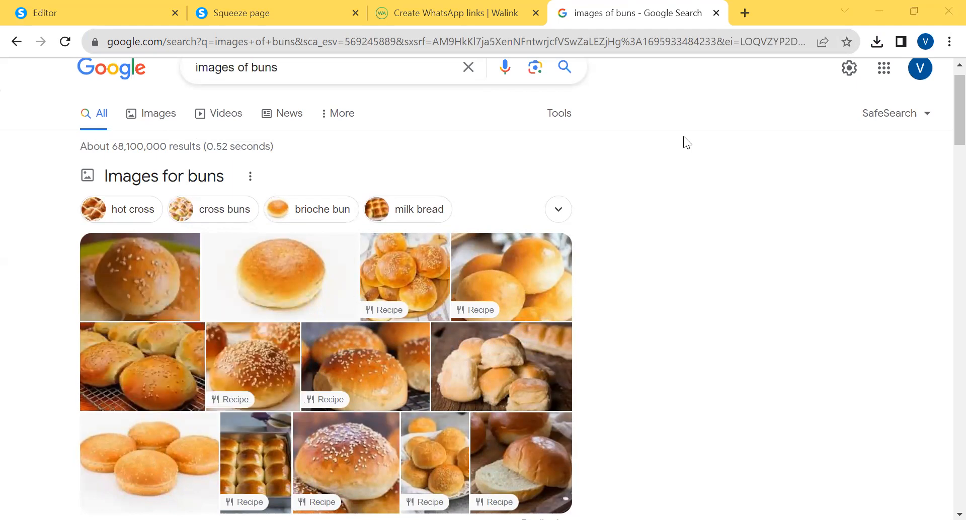
{"action": "left_click", "coordinate": [66, 20]}
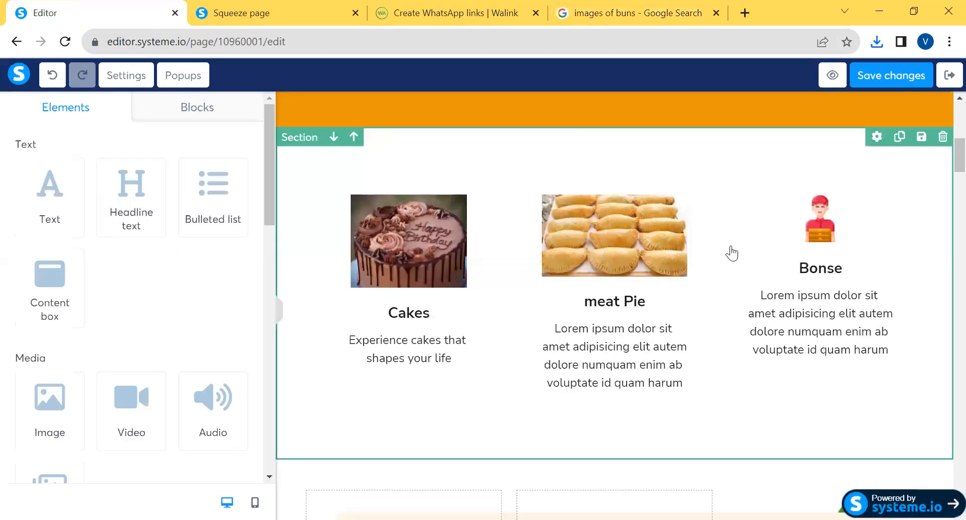
Replace the delivery-man picture in the Bonse column with the downloaded bun photo, download4.jpeg
{"action": "left_click", "coordinate": [818, 234]}
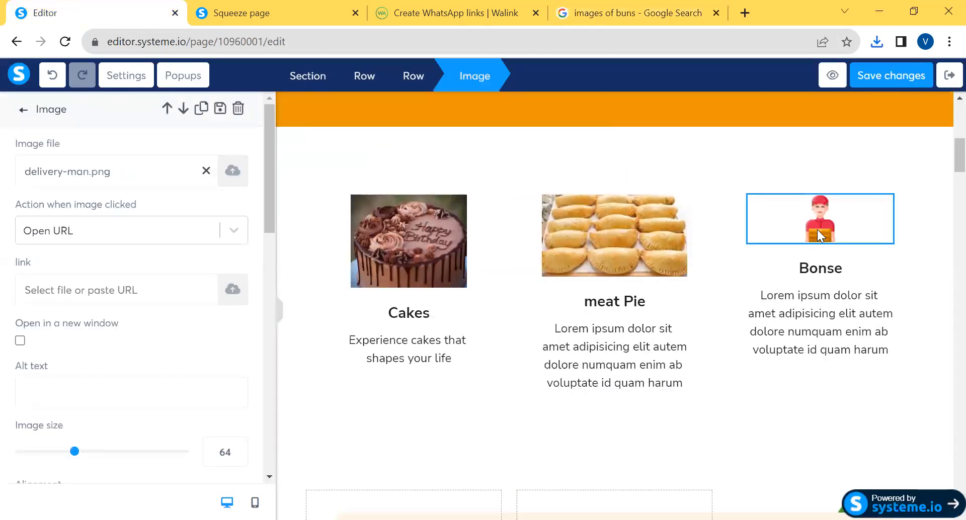
{"action": "left_click", "coordinate": [233, 171]}
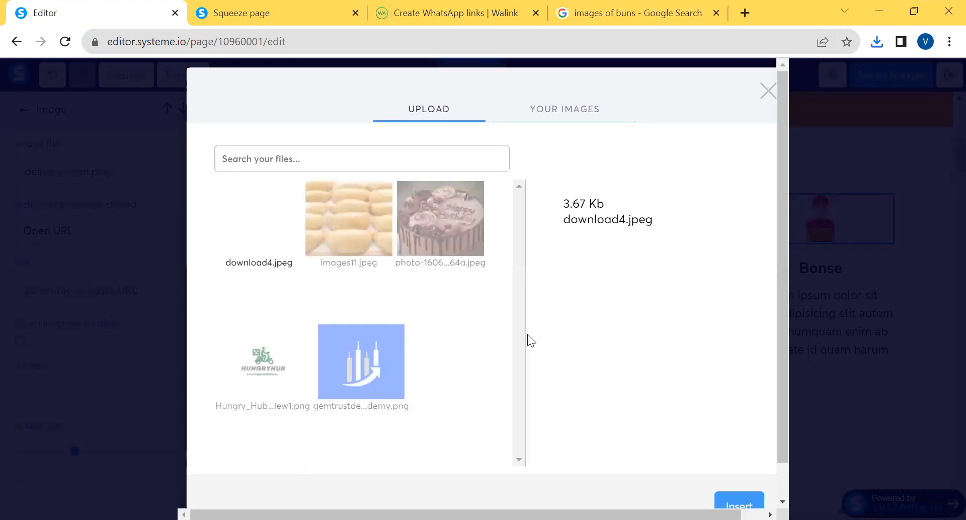
{"action": "left_click_drag", "start_coordinate": [784, 344], "coordinate": [784, 406]}
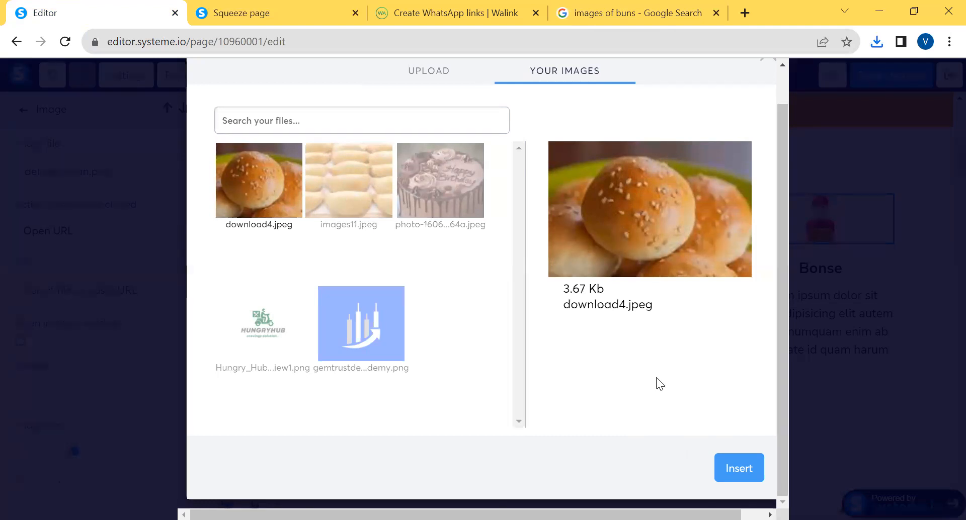
{"action": "left_click", "coordinate": [739, 468]}
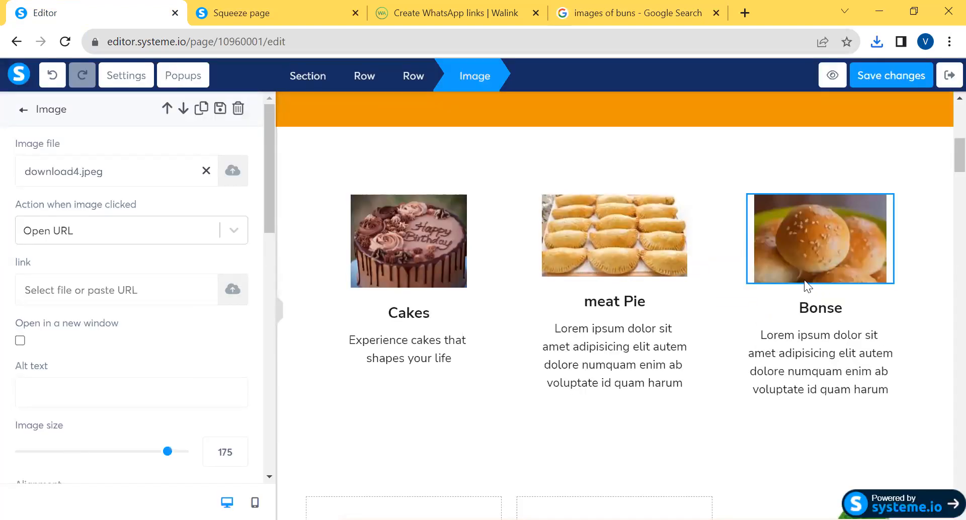
Change the "Bonse" heading under the bun photo to "Burger"
{"action": "left_click", "coordinate": [817, 311]}
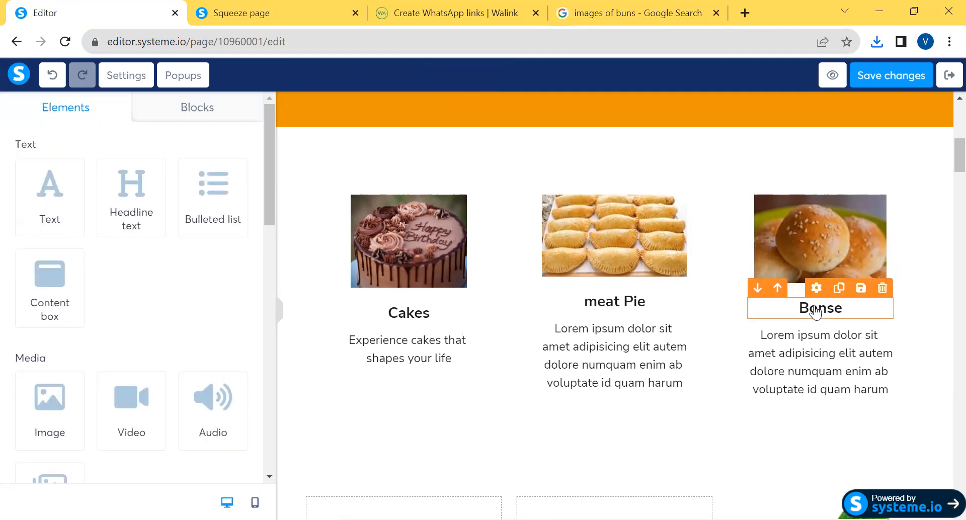
{"action": "double_click", "coordinate": [816, 309]}
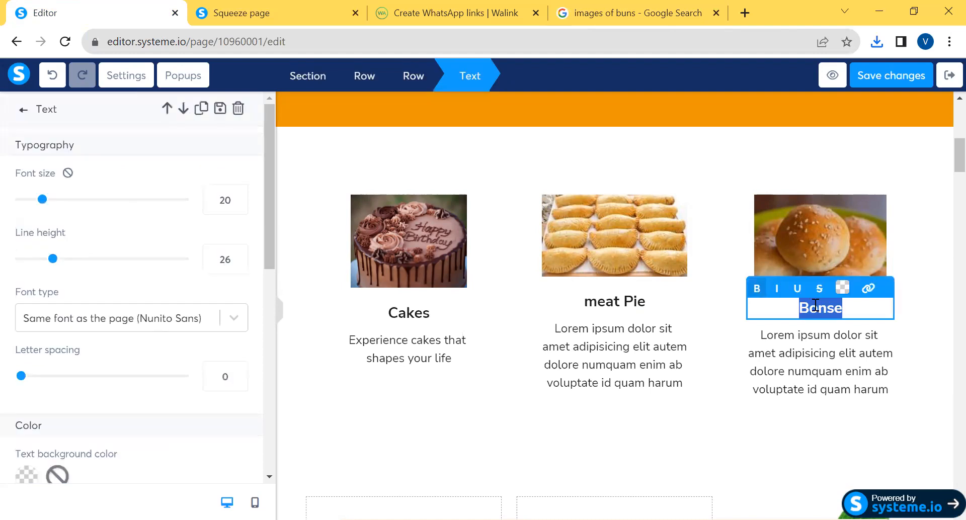
{"action": "type", "text": "Burger"}
{"action": "key", "text": "Escape"}
Replace the placeholder paragraph in the meat pie column with "Our Meat Pie has real meat."
{"action": "double_click", "coordinate": [589, 345]}
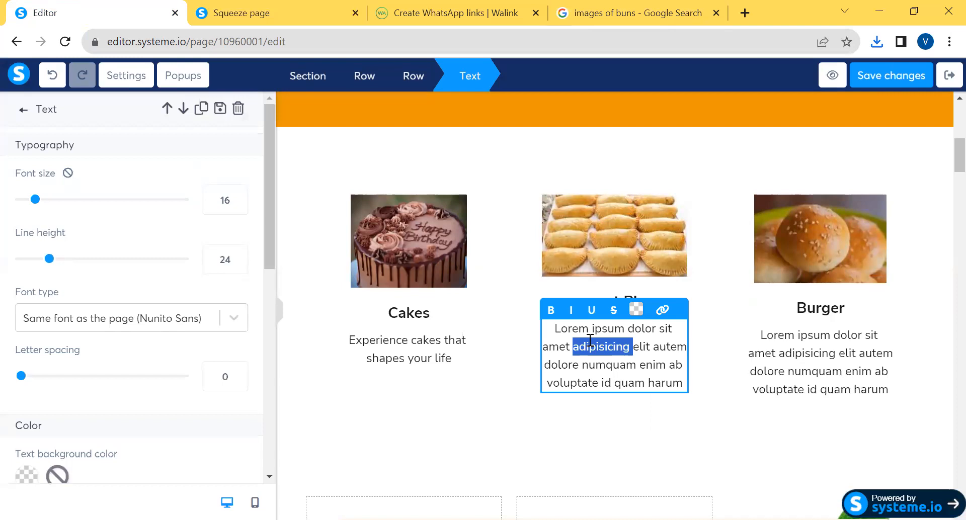
{"action": "triple_click", "coordinate": [589, 340]}
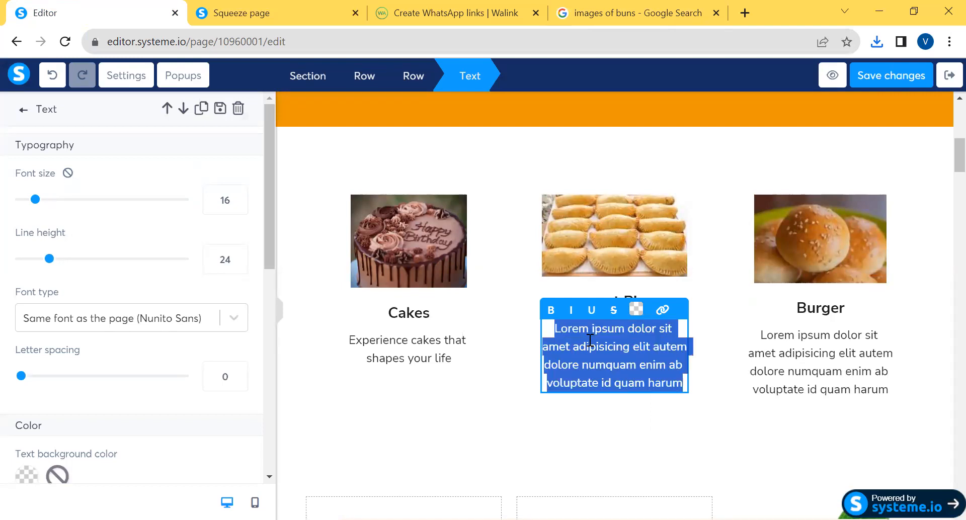
{"action": "type", "text": "Our"}
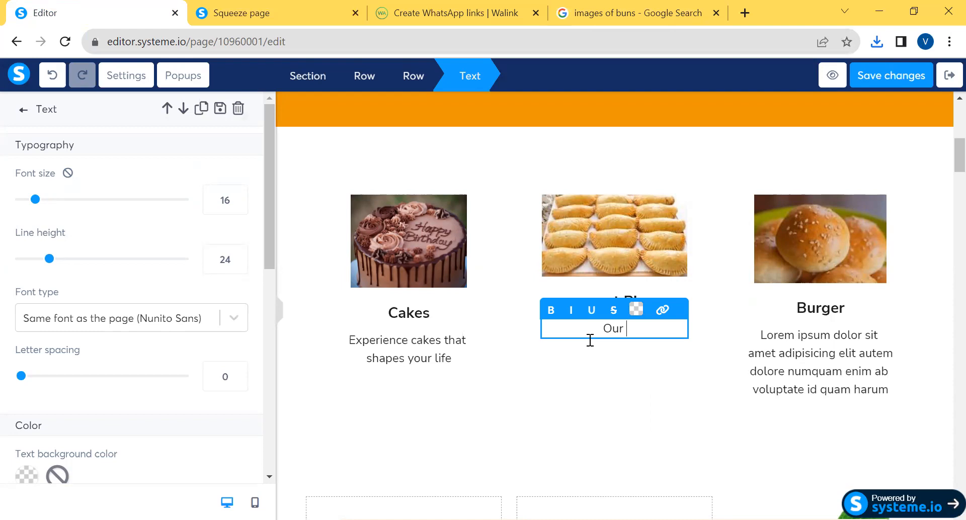
{"action": "type", "text": "Meatt"}
{"action": "key", "text": "BackSpace"}
{"action": "type", "text": "Pie has real meat."}
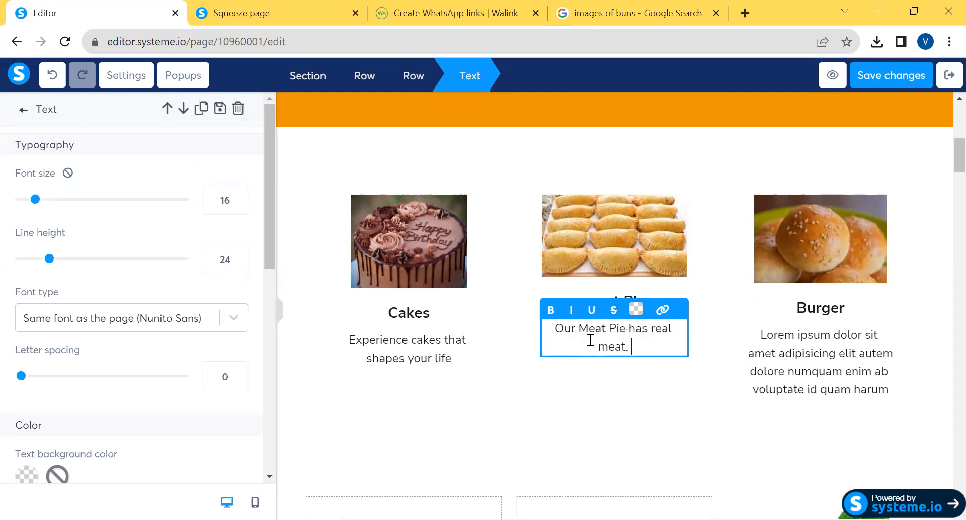
Replace the placeholder paragraph in the Burger column with "Burger like no other"
{"action": "triple_click", "coordinate": [846, 350]}
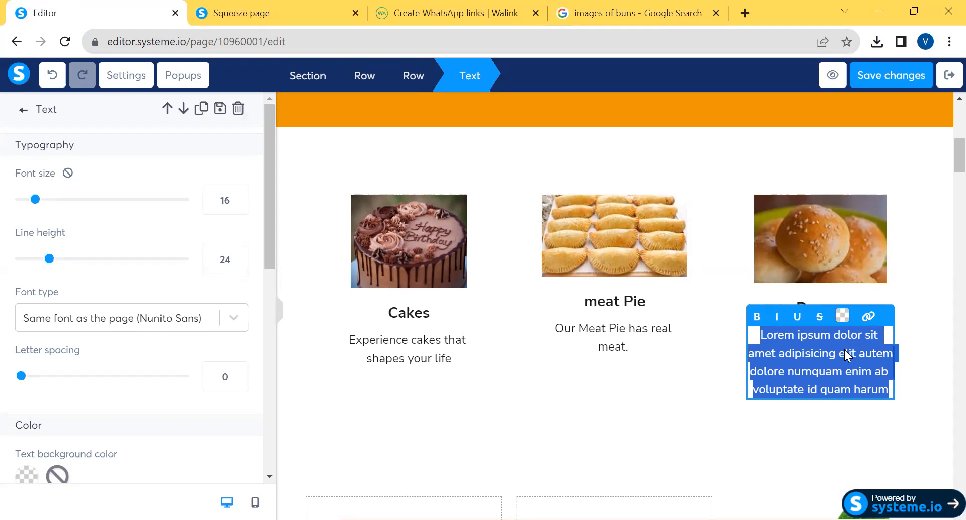
{"action": "type", "text": "Burger like no "}
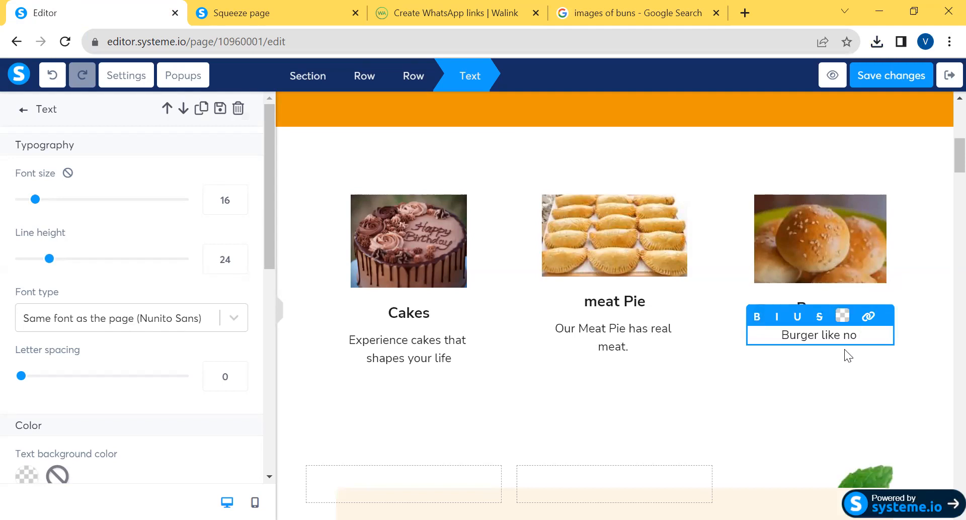
{"action": "type", "text": "other"}
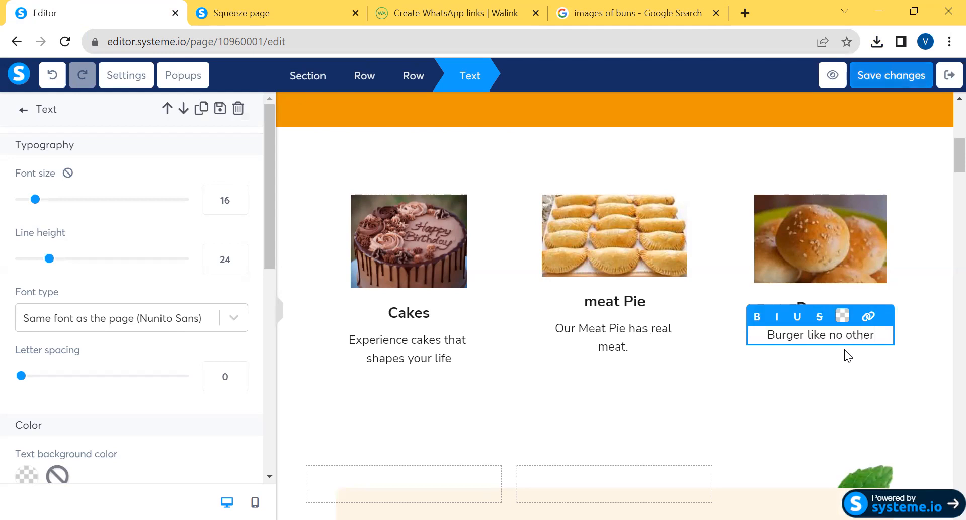
Capitalise the heading under the meat pie photo so that it reads "Meat Pie"
{"action": "left_click", "coordinate": [601, 334]}
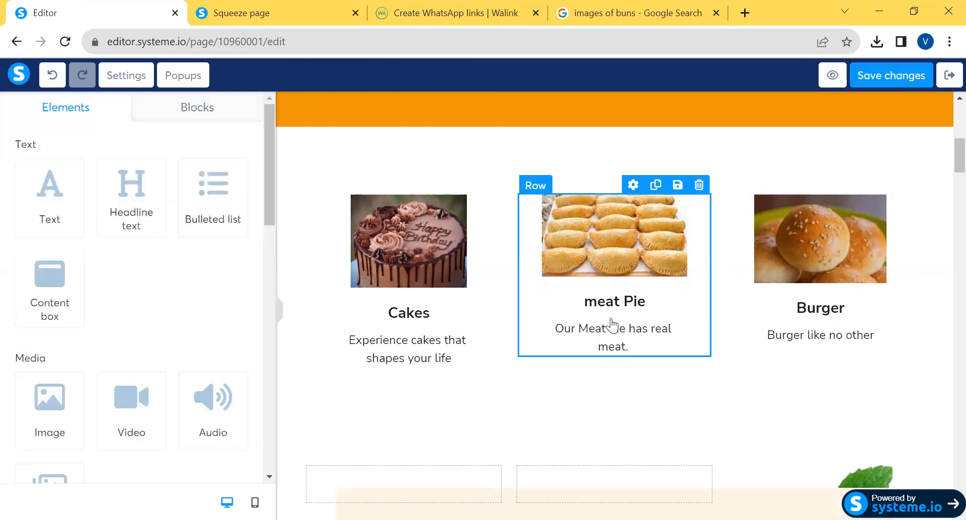
{"action": "left_click", "coordinate": [611, 320]}
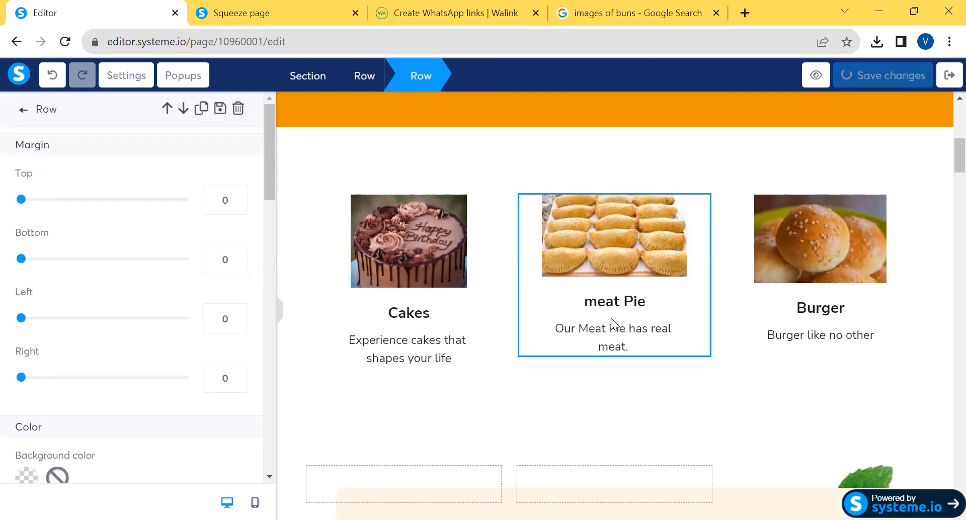
{"action": "left_click", "coordinate": [618, 307]}
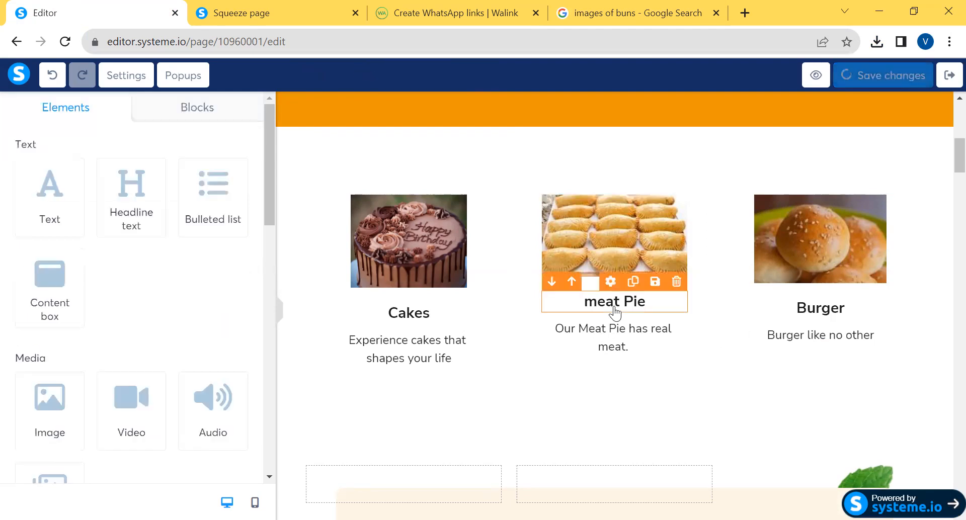
{"action": "left_click", "coordinate": [615, 307]}
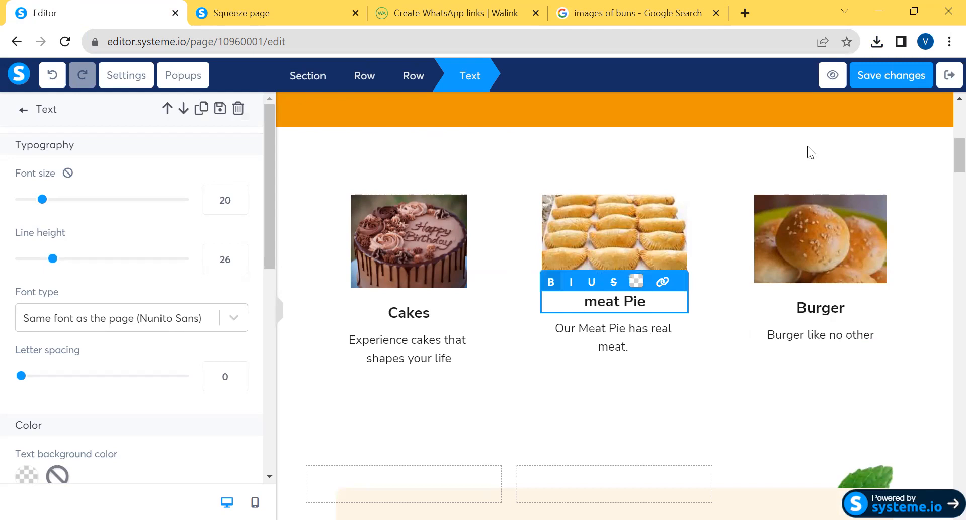
{"action": "left_click", "coordinate": [895, 76]}
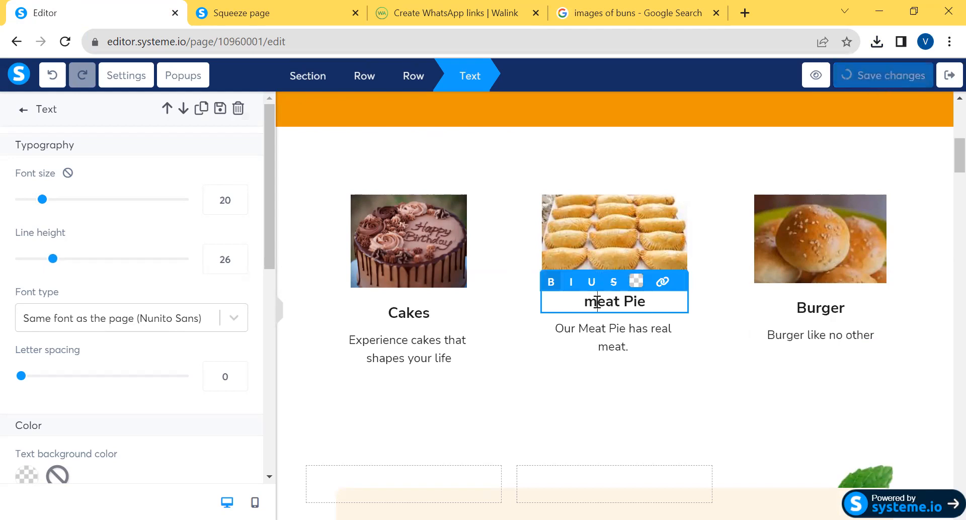
{"action": "key", "text": "BackSpace"}
{"action": "type", "text": "M"}
Save the page changes and reload the live squeeze page to check the three product columns
{"action": "left_click", "coordinate": [894, 76]}
{"action": "left_click", "coordinate": [810, 233]}
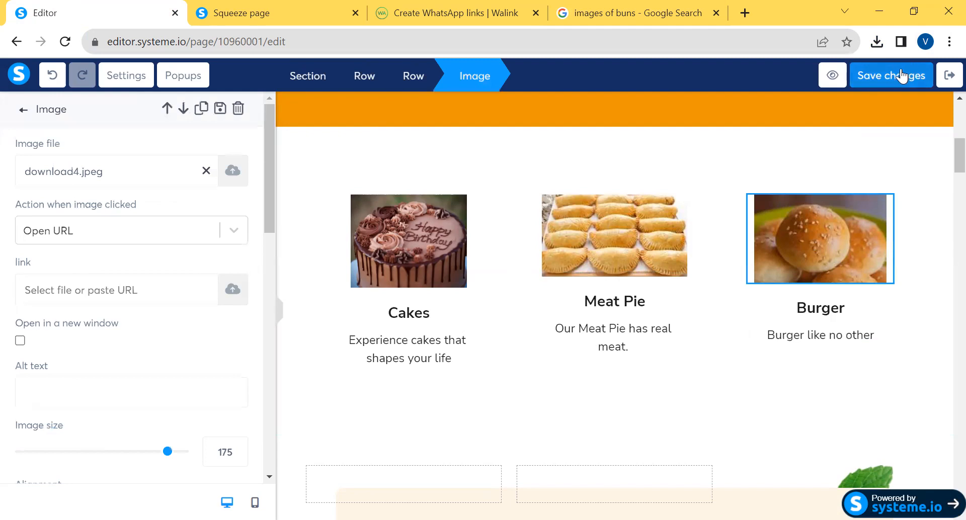
{"action": "left_click", "coordinate": [898, 73]}
{"action": "left_click", "coordinate": [633, 243]}
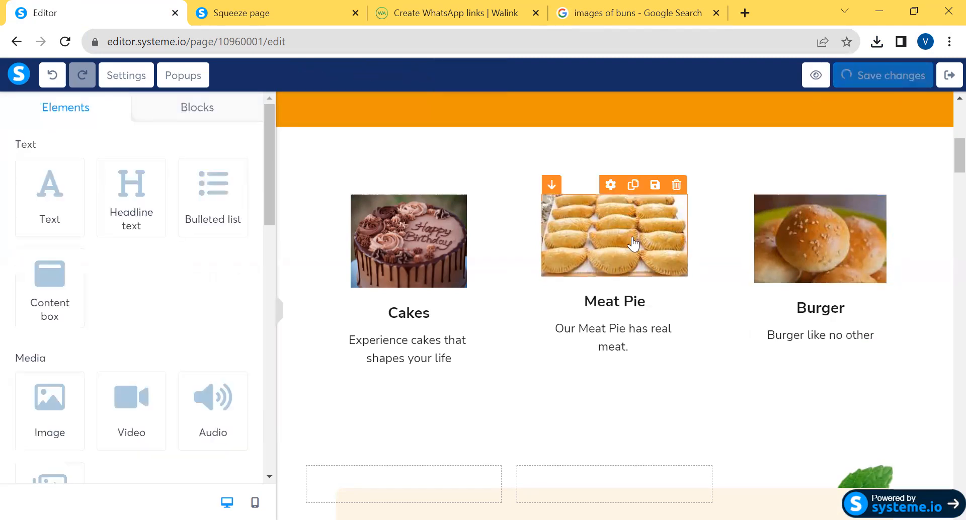
{"action": "left_click", "coordinate": [891, 79]}
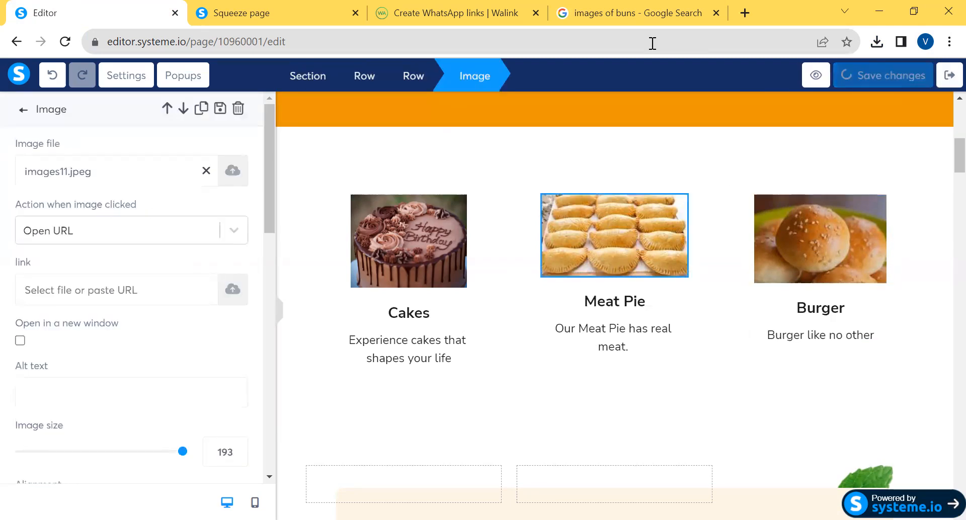
{"action": "left_click", "coordinate": [269, 11]}
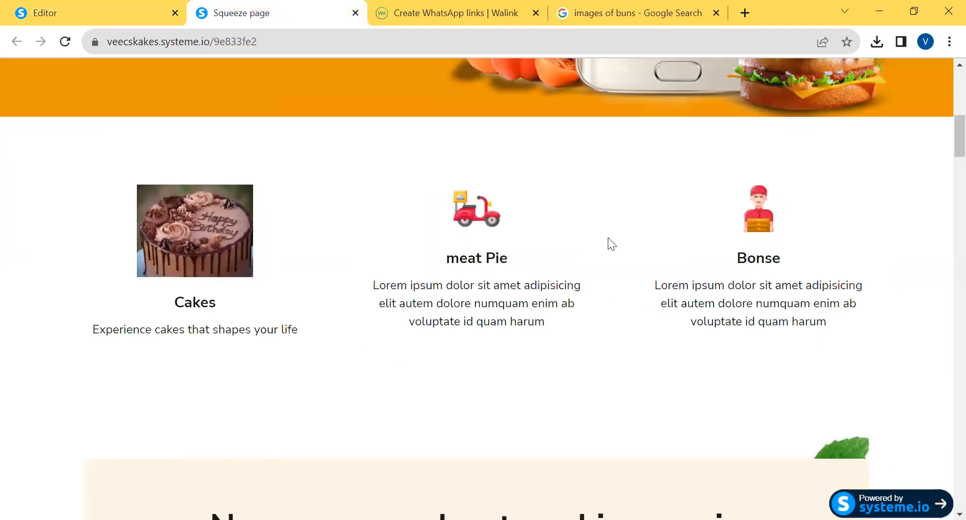
{"action": "left_click", "coordinate": [65, 42]}
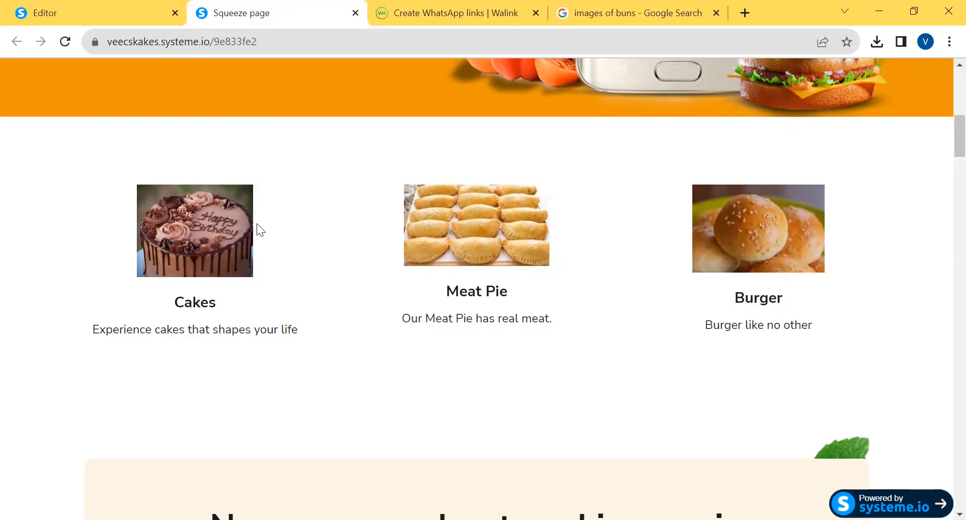
Return to the editor and switch the meat pie photo to individual margins, setting the first two to -1
{"action": "left_click", "coordinate": [99, 18]}
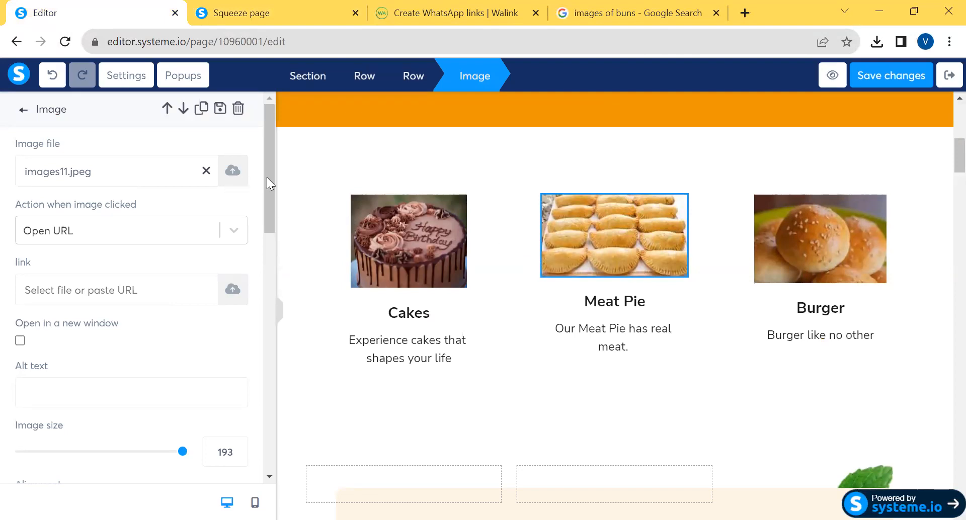
{"action": "left_click_drag", "start_coordinate": [271, 197], "coordinate": [285, 297]}
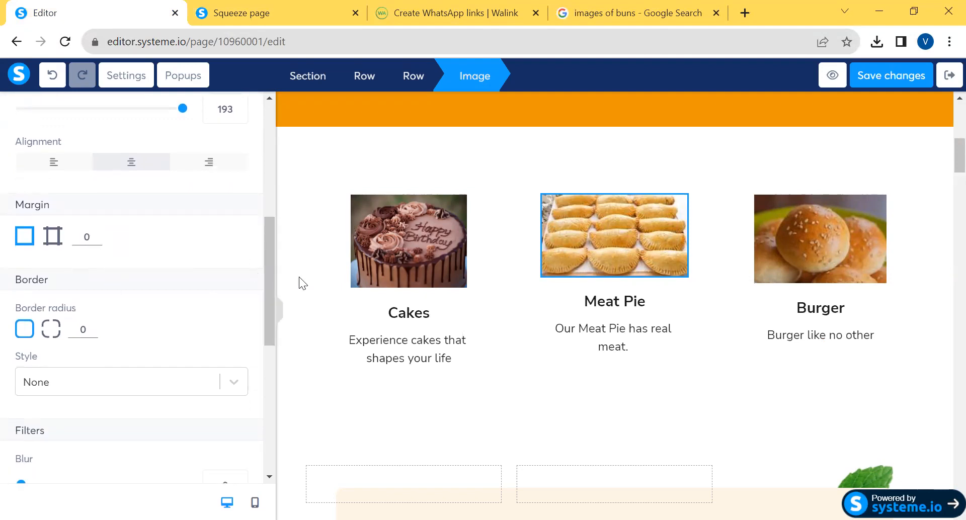
{"action": "left_click_drag", "start_coordinate": [270, 266], "coordinate": [282, 250]}
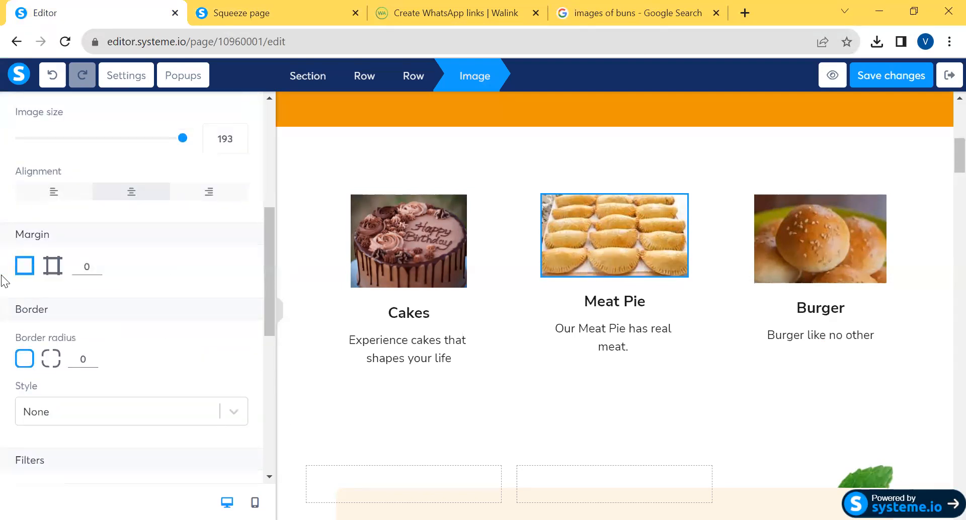
{"action": "left_click", "coordinate": [52, 266]}
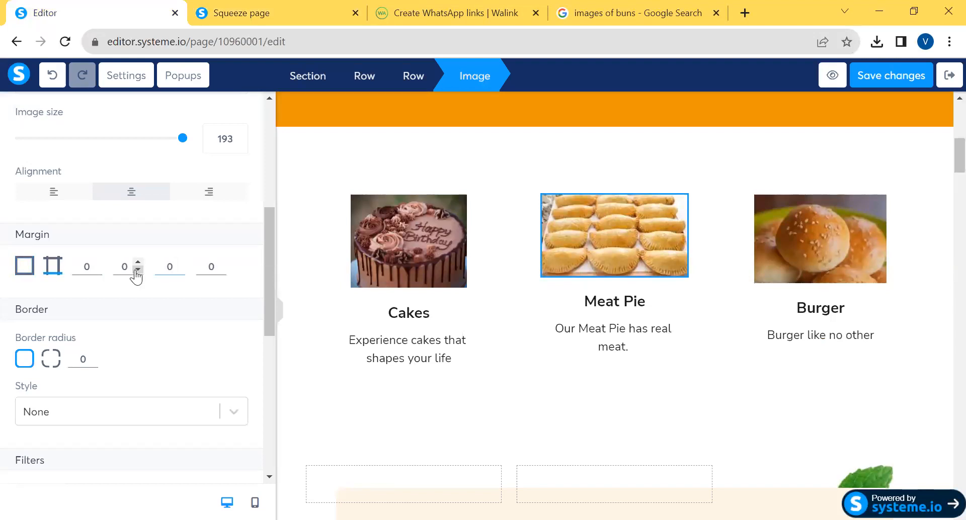
{"action": "left_click", "coordinate": [137, 271]}
{"action": "left_click", "coordinate": [97, 270]}
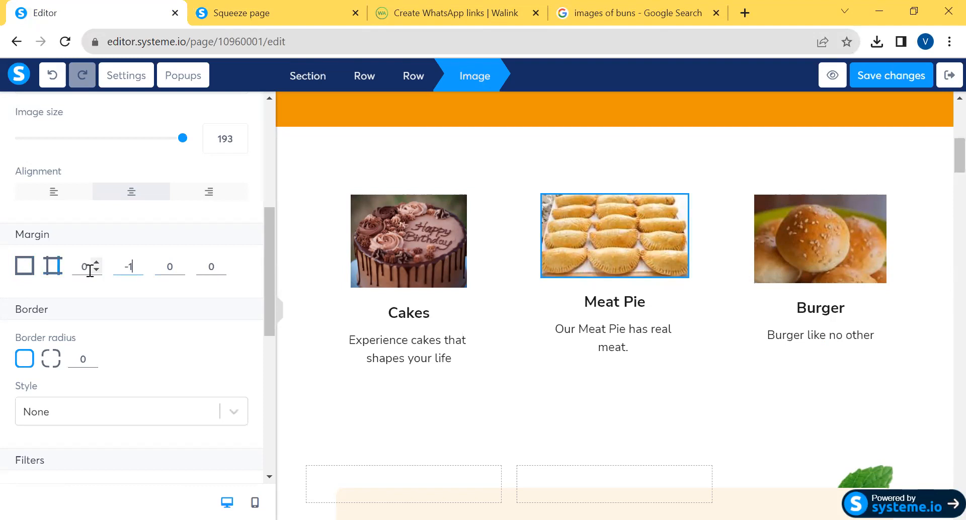
Set the third margin value of the meat pie photo to 3
{"action": "left_click", "coordinate": [166, 268]}
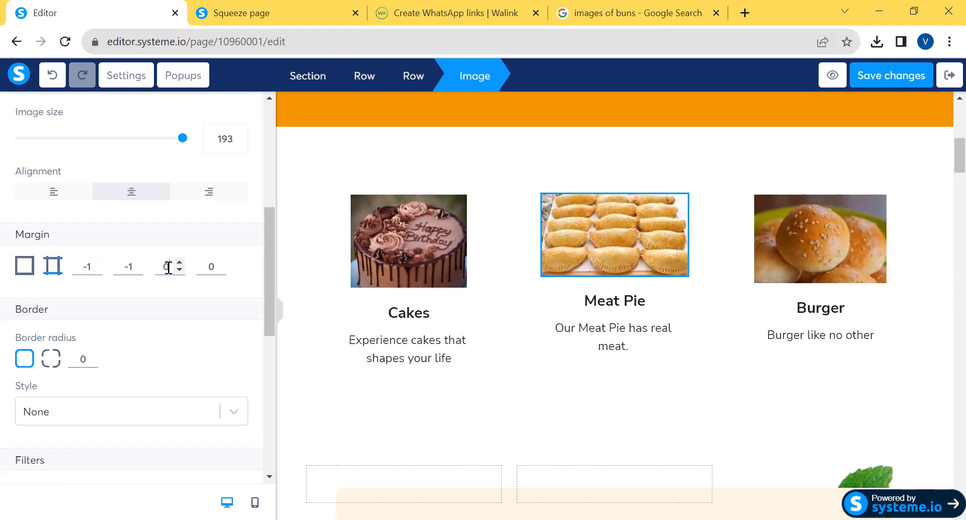
{"action": "left_click", "coordinate": [180, 270]}
{"action": "left_click", "coordinate": [180, 271]}
{"action": "left_click", "coordinate": [180, 271]}
{"action": "left_click", "coordinate": [180, 263]}
{"action": "left_click", "coordinate": [179, 263]}
{"action": "left_click", "coordinate": [179, 263]}
{"action": "left_click", "coordinate": [180, 264]}
{"action": "left_click", "coordinate": [180, 264]}
{"action": "left_click", "coordinate": [179, 264]}
Set the image size of the meat pie photo to 194
{"action": "left_click_drag", "start_coordinate": [266, 290], "coordinate": [298, 436]}
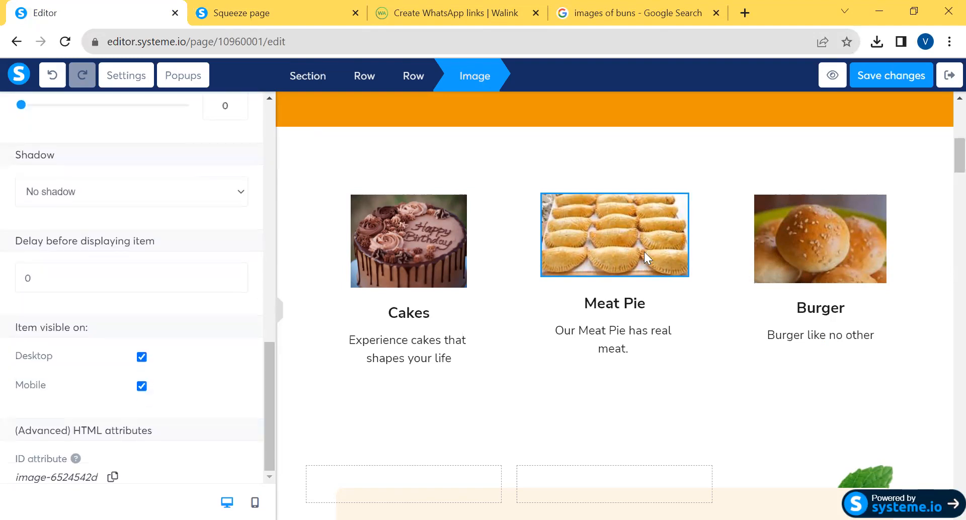
{"action": "left_click", "coordinate": [630, 250]}
{"action": "left_click", "coordinate": [600, 250]}
{"action": "left_click_drag", "start_coordinate": [268, 203], "coordinate": [266, 253]}
{"action": "left_click_drag", "start_coordinate": [183, 294], "coordinate": [201, 296]}
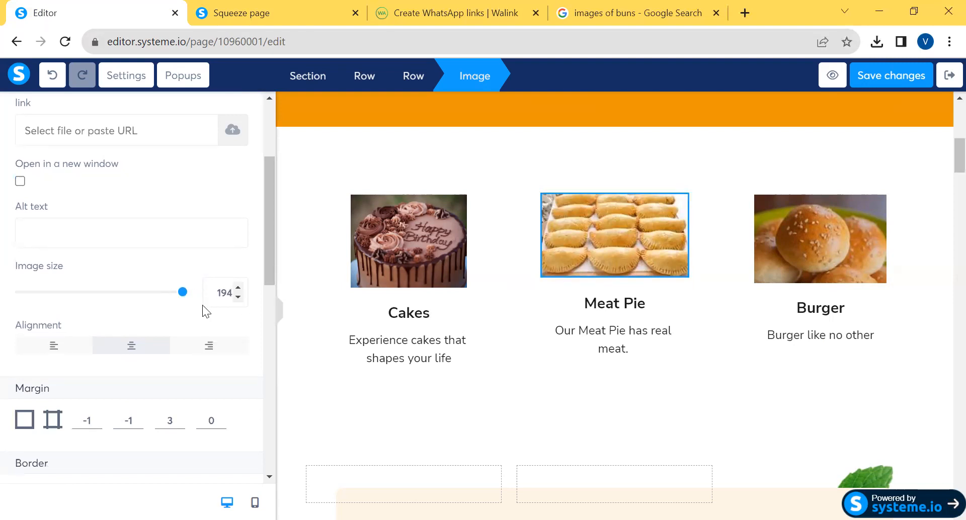
Reduce the image size of the birthday cake photo in the Cakes column to 140
{"action": "left_click", "coordinate": [416, 266]}
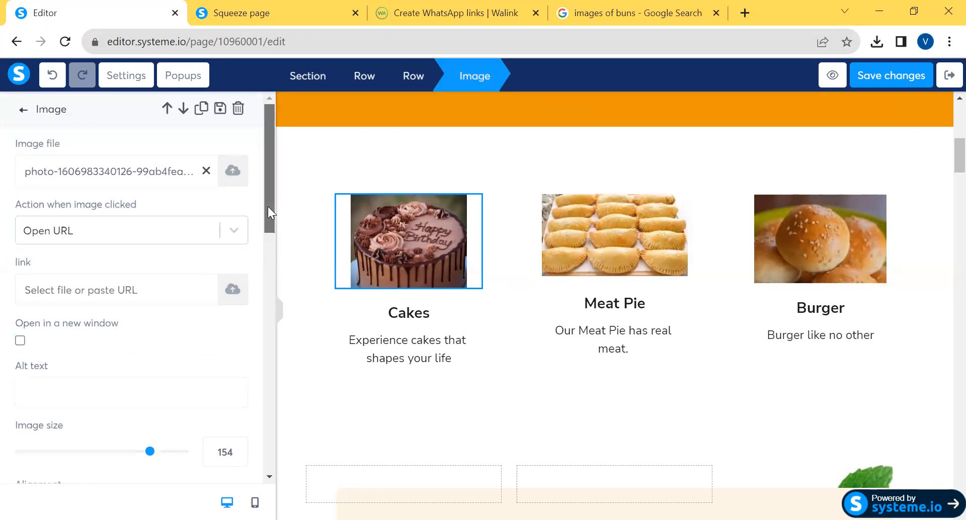
{"action": "left_click_drag", "start_coordinate": [268, 207], "coordinate": [272, 256]}
{"action": "mouse_move", "coordinate": [149, 285]}
{"action": "left_mouse_down"}
{"action": "mouse_move", "coordinate": [129, 286]}
{"action": "mouse_move", "coordinate": [139, 286]}
{"action": "left_mouse_up"}
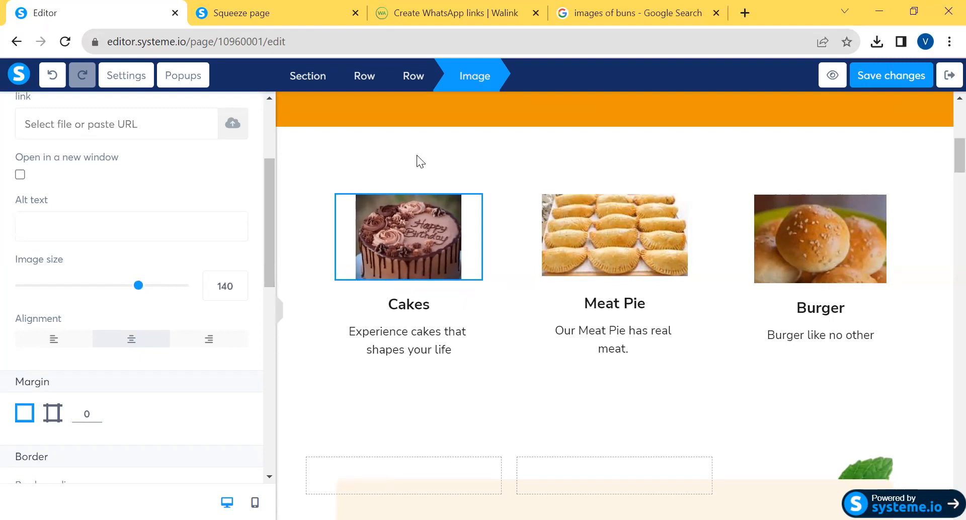
Set the "Never worry about cooking again" headline to font size 58 with a letter spacing of 2
{"action": "left_click", "coordinate": [945, 166]}
{"action": "scroll", "coordinate": [944, 166], "scroll_direction": "down", "scroll_amount": 6}
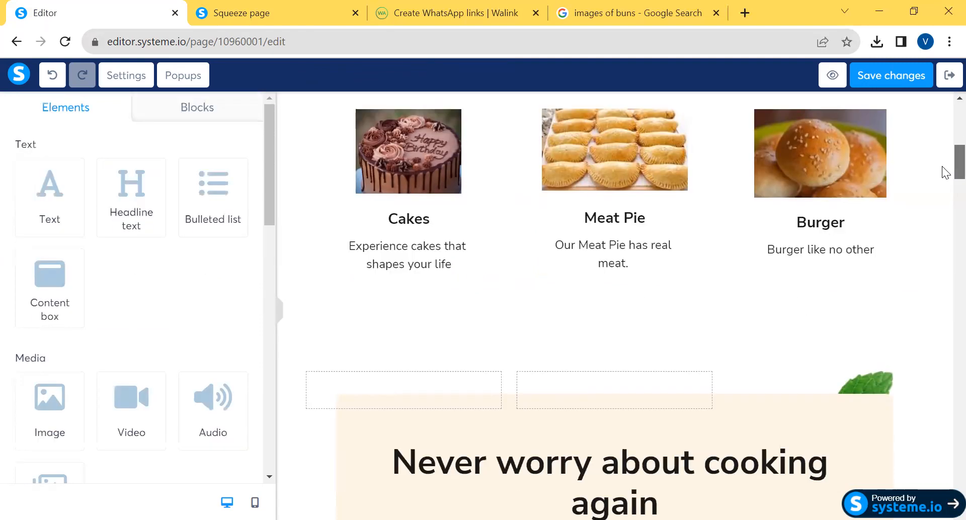
{"action": "scroll", "coordinate": [945, 191], "scroll_direction": "down", "scroll_amount": 3}
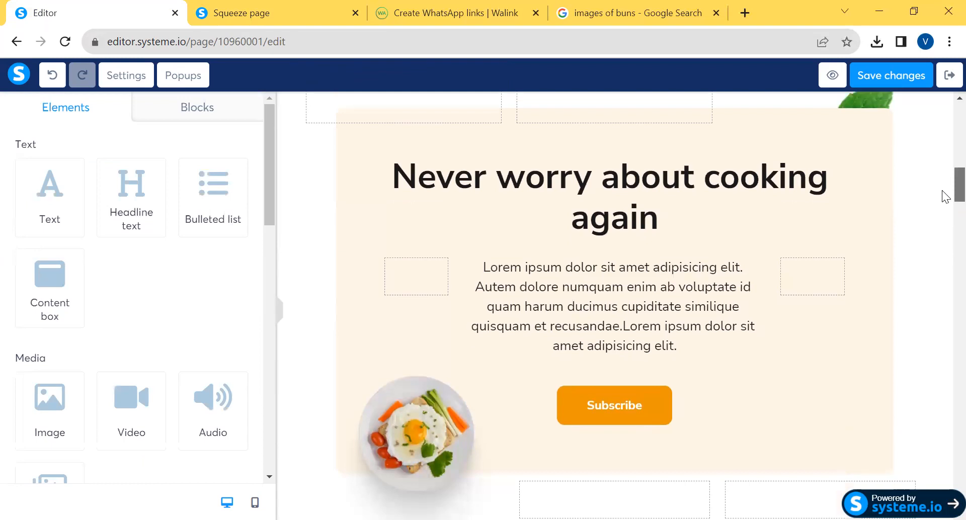
{"action": "scroll", "coordinate": [944, 194], "scroll_direction": "up", "scroll_amount": 3}
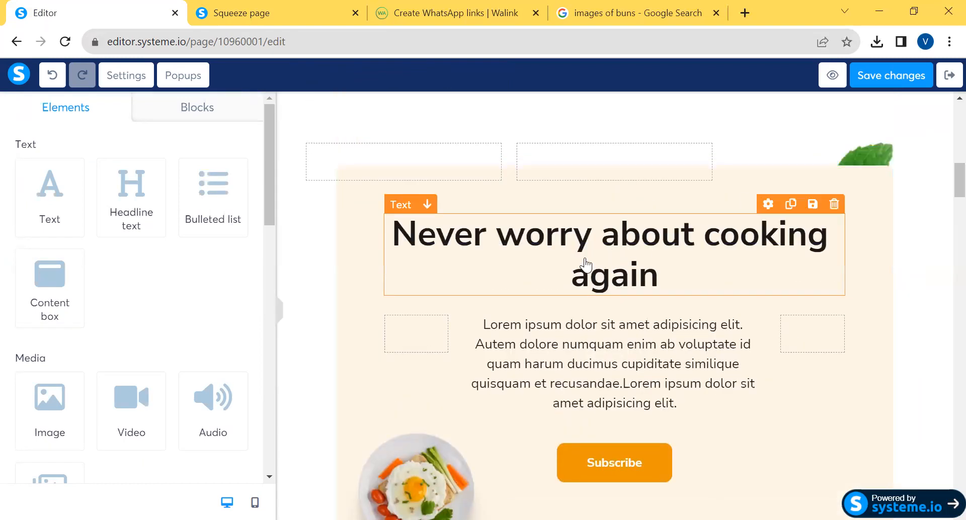
{"action": "left_click", "coordinate": [570, 242]}
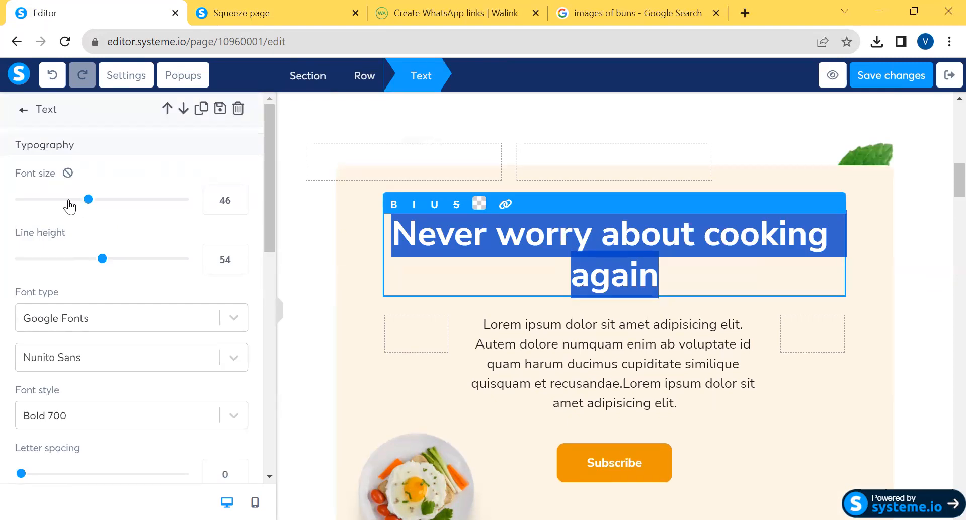
{"action": "left_click_drag", "start_coordinate": [88, 202], "coordinate": [110, 205]}
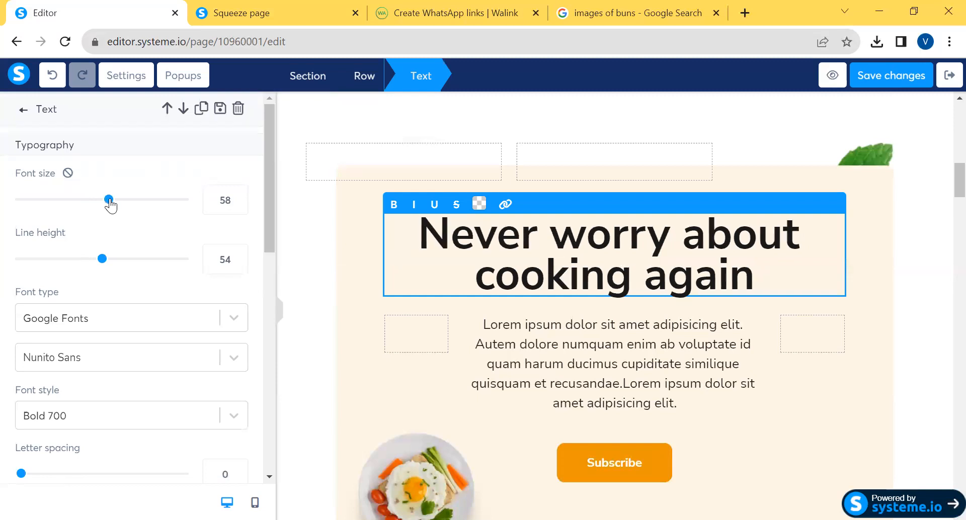
{"action": "mouse_move", "coordinate": [102, 259]}
{"action": "left_mouse_down"}
{"action": "mouse_move", "coordinate": [138, 261]}
{"action": "mouse_move", "coordinate": [103, 269]}
{"action": "left_mouse_up"}
{"action": "left_click_drag", "start_coordinate": [267, 234], "coordinate": [273, 315]}
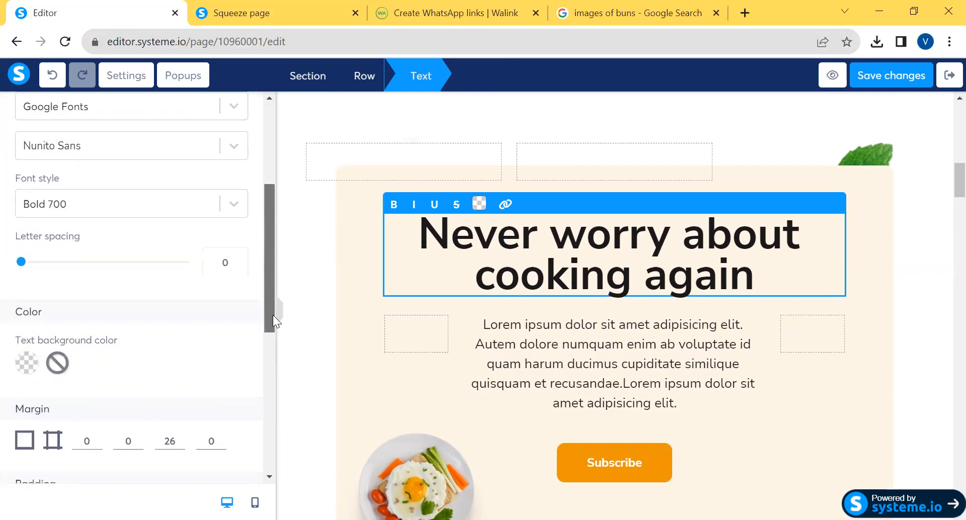
{"action": "left_click_drag", "start_coordinate": [21, 263], "coordinate": [51, 270]}
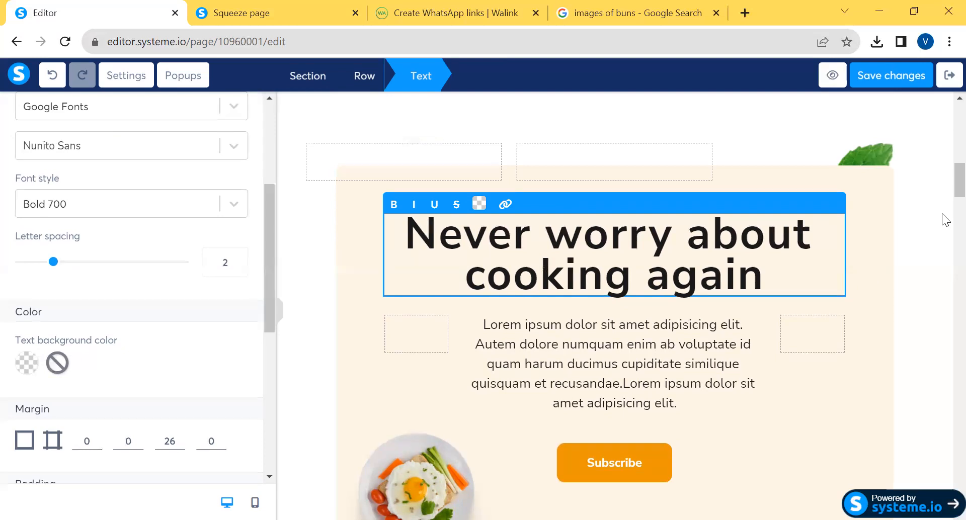
Try to replace the egg dish image beside the Subscribe button with the uploaded birthday cake photo
{"action": "left_click", "coordinate": [945, 196]}
{"action": "scroll", "coordinate": [943, 205], "scroll_direction": "down", "scroll_amount": 6}
{"action": "scroll", "coordinate": [945, 206], "scroll_direction": "up", "scroll_amount": 2}
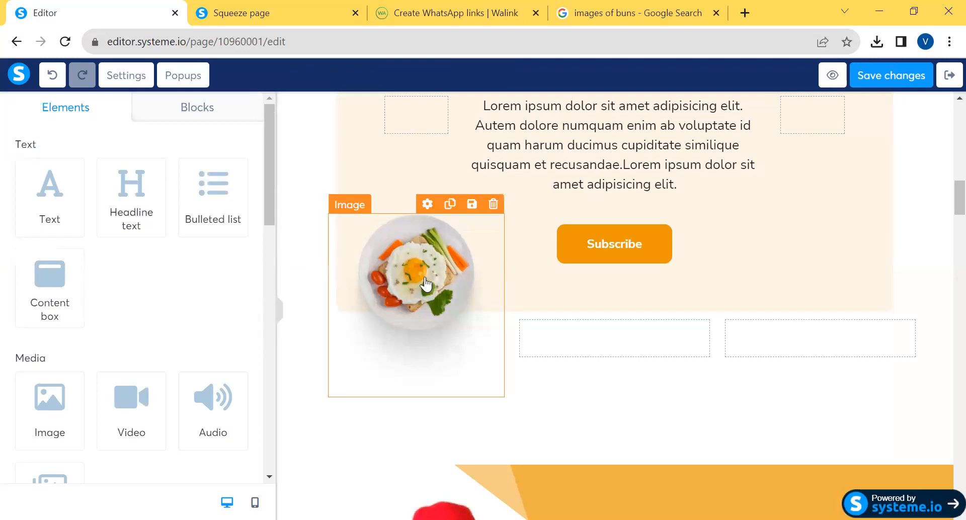
{"action": "left_click", "coordinate": [426, 284]}
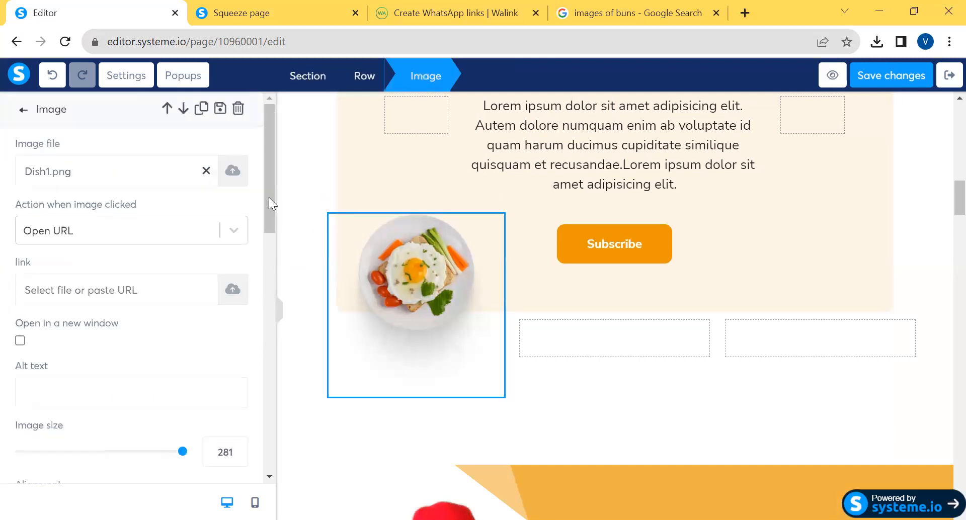
{"action": "left_click", "coordinate": [233, 171]}
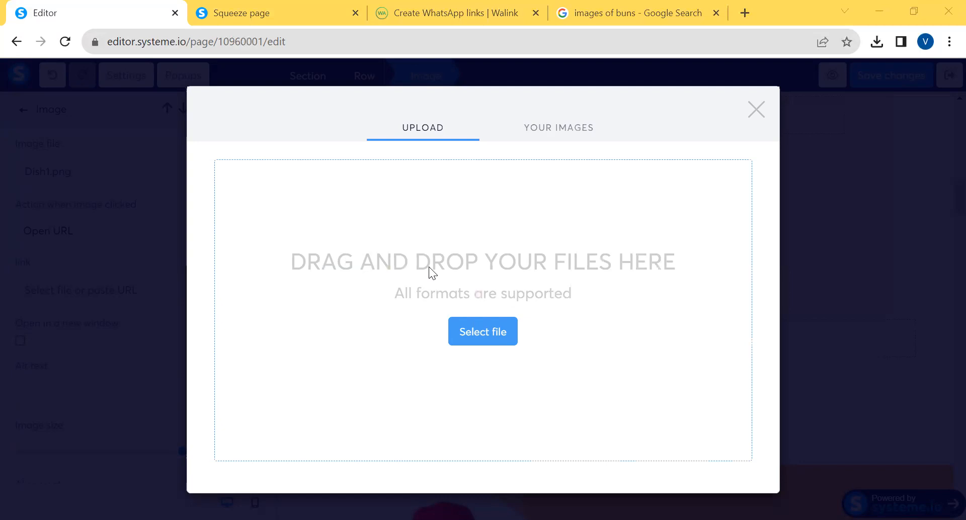
{"action": "left_click", "coordinate": [518, 348]}
{"action": "left_click_drag", "start_coordinate": [781, 285], "coordinate": [786, 357]}
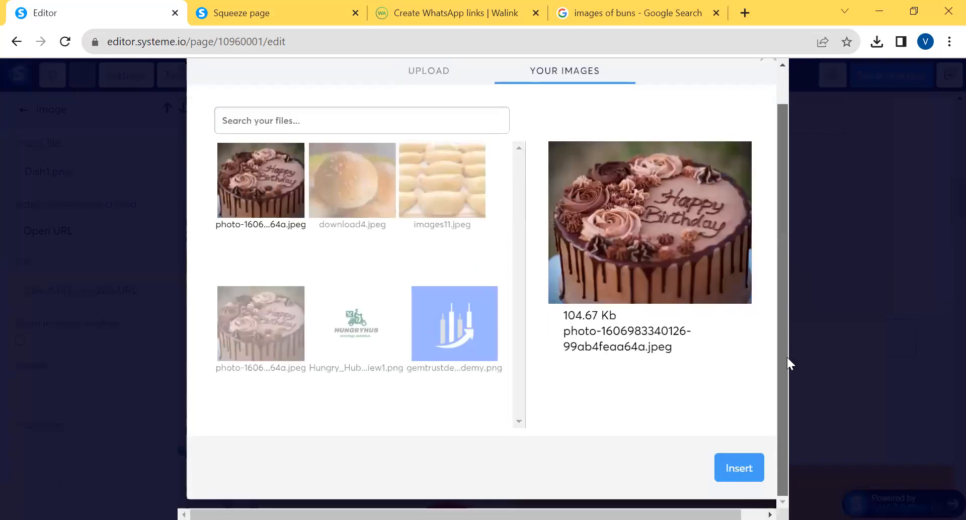
{"action": "left_click", "coordinate": [746, 463]}
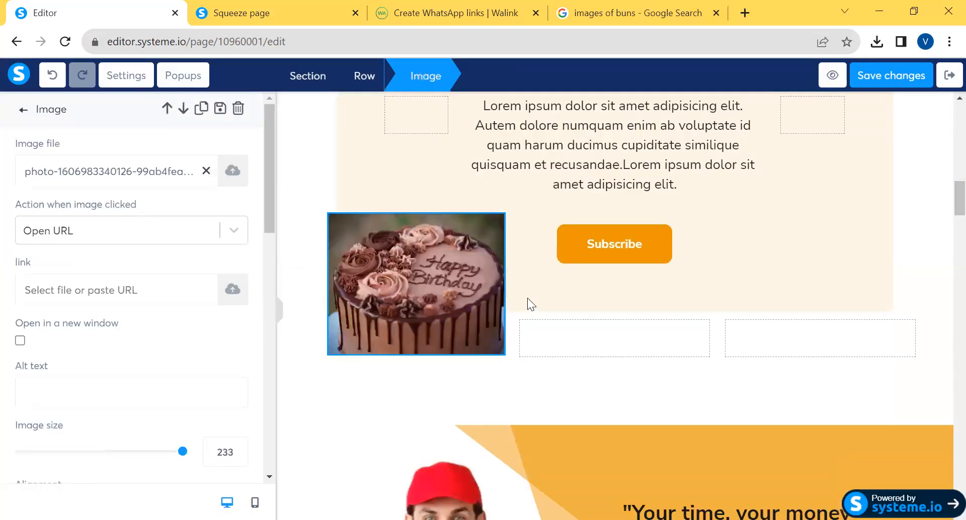
{"action": "left_click", "coordinate": [484, 354]}
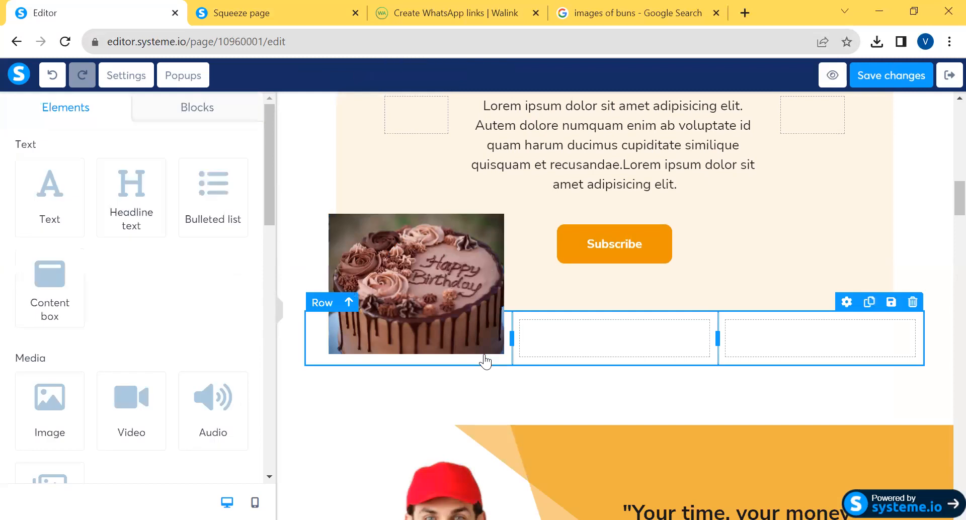
{"action": "left_click", "coordinate": [461, 389]}
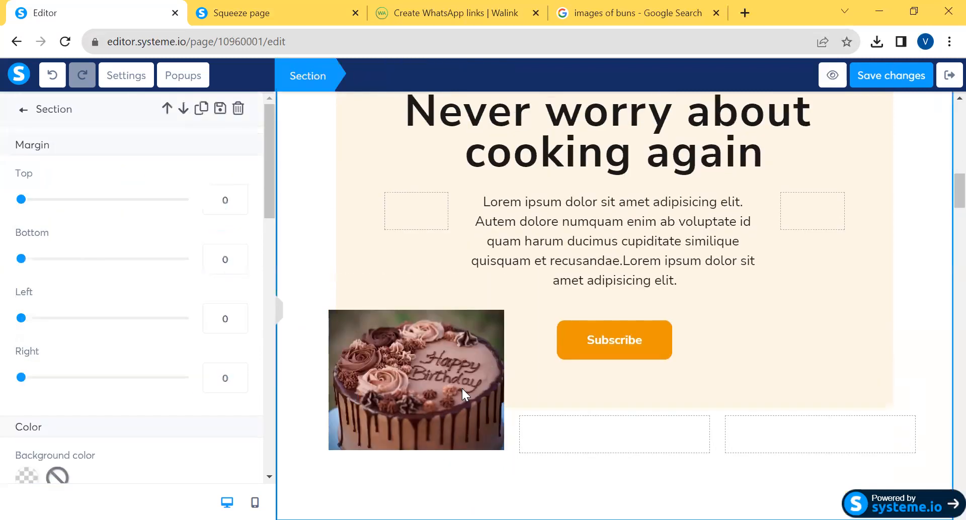
Undo the replacement of the egg dish image
{"action": "left_click", "coordinate": [461, 344]}
{"action": "key", "text": "ctrl+z"}
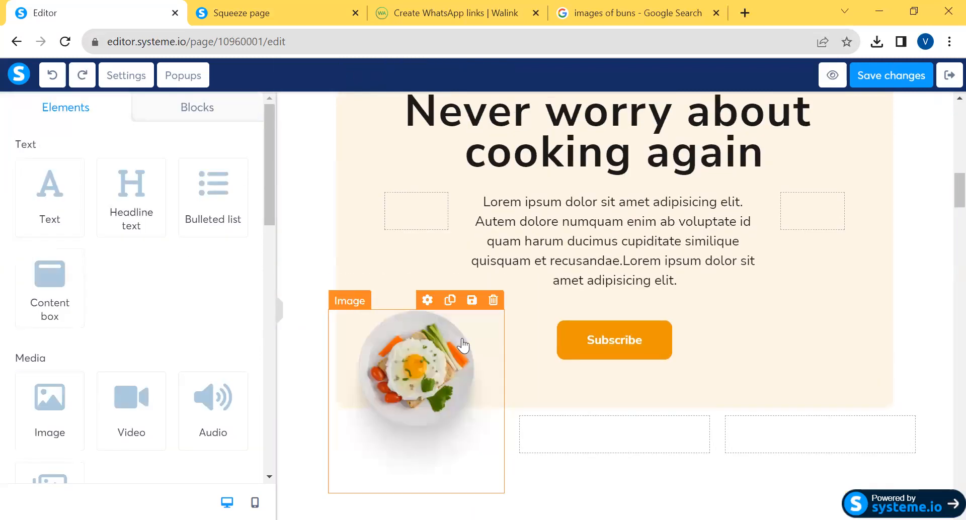
{"action": "left_click", "coordinate": [935, 322]}
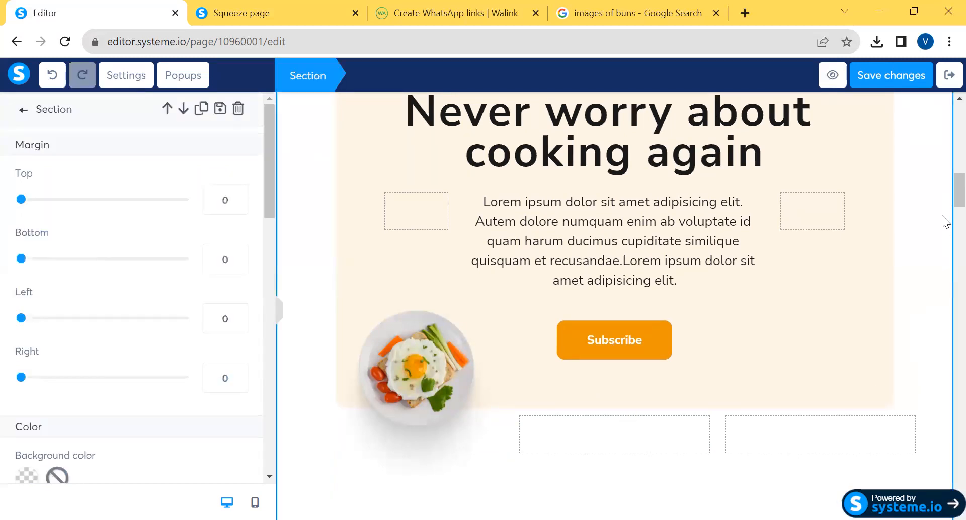
Examine the "Your time, your money" section and the settings of its delivery man image
{"action": "left_click", "coordinate": [944, 205]}
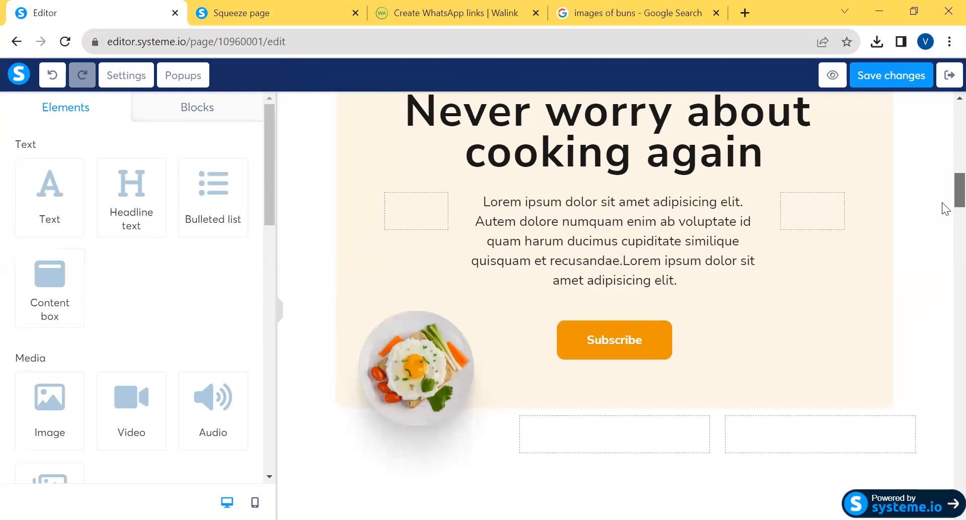
{"action": "scroll", "coordinate": [945, 221], "scroll_direction": "down", "scroll_amount": 6}
{"action": "scroll", "coordinate": [944, 239], "scroll_direction": "up", "scroll_amount": 1}
{"action": "scroll", "coordinate": [945, 239], "scroll_direction": "down", "scroll_amount": 2}
{"action": "scroll", "coordinate": [945, 237], "scroll_direction": "up", "scroll_amount": 3}
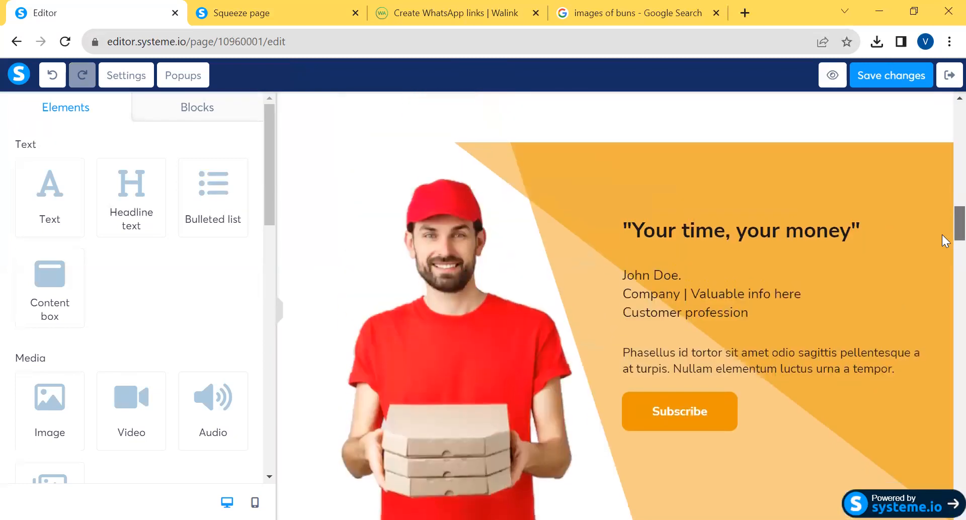
{"action": "scroll", "coordinate": [955, 232], "scroll_direction": "down", "scroll_amount": 3}
{"action": "scroll", "coordinate": [954, 233], "scroll_direction": "up", "scroll_amount": 2}
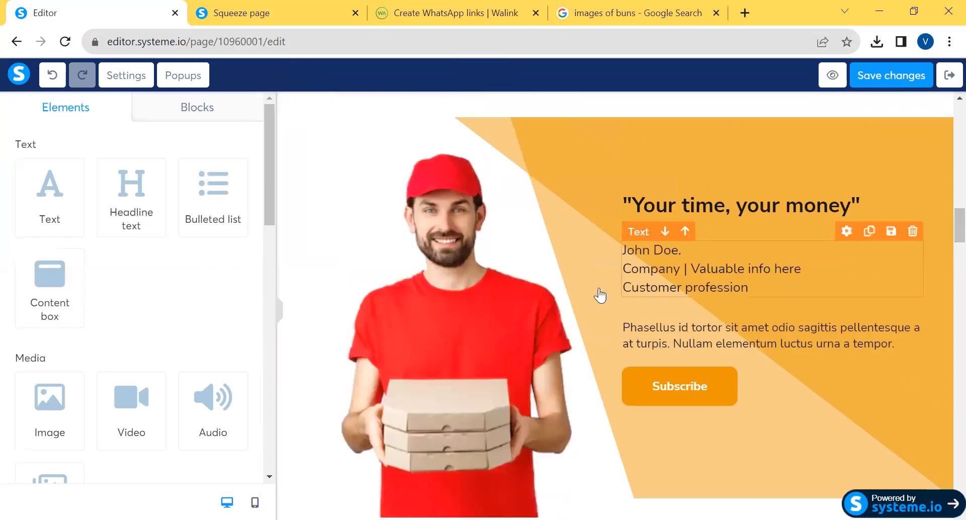
{"action": "left_click", "coordinate": [456, 291]}
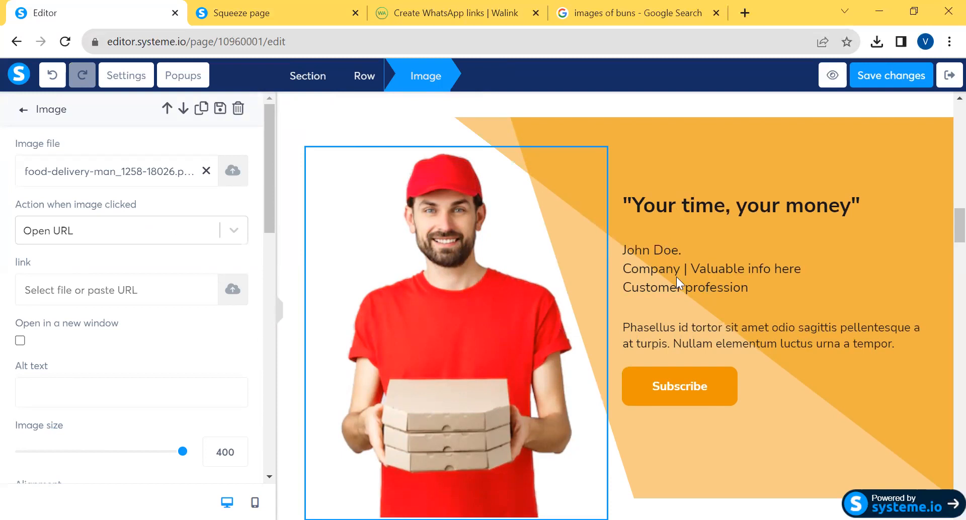
{"action": "left_click", "coordinate": [942, 213]}
{"action": "mouse_move", "coordinate": [957, 229]}
{"action": "left_mouse_down"}
{"action": "mouse_move", "coordinate": [957, 254]}
{"action": "mouse_move", "coordinate": [944, 254]}
{"action": "mouse_move", "coordinate": [943, 232]}
{"action": "left_mouse_up"}
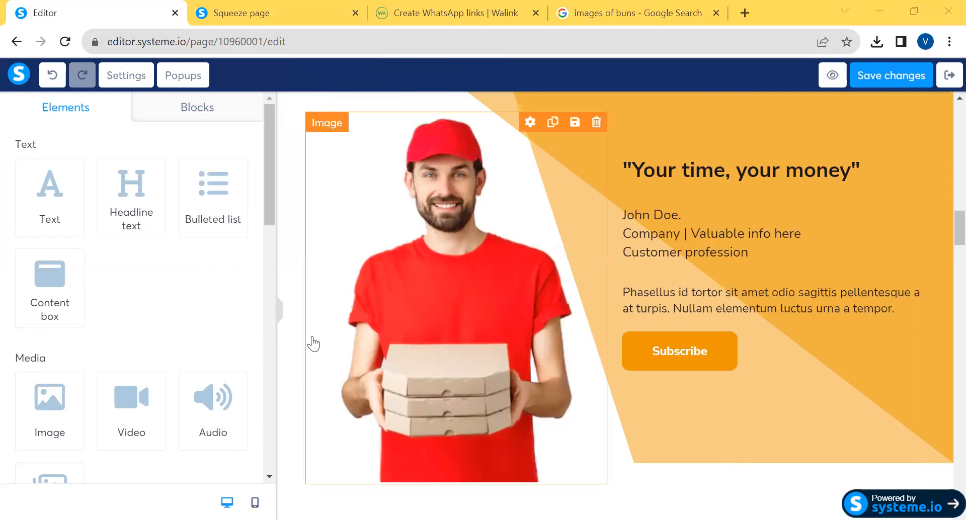
{"action": "left_click", "coordinate": [321, 360]}
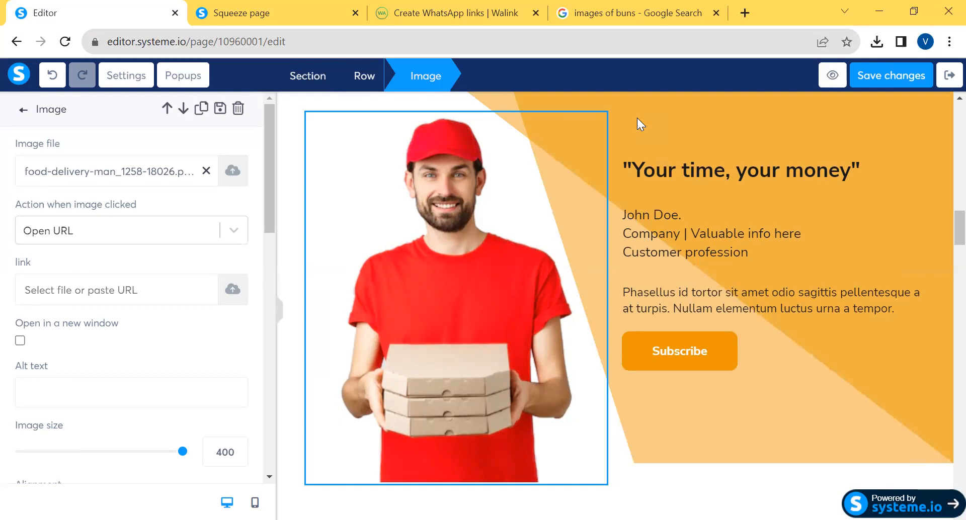
{"action": "left_click", "coordinate": [848, 408]}
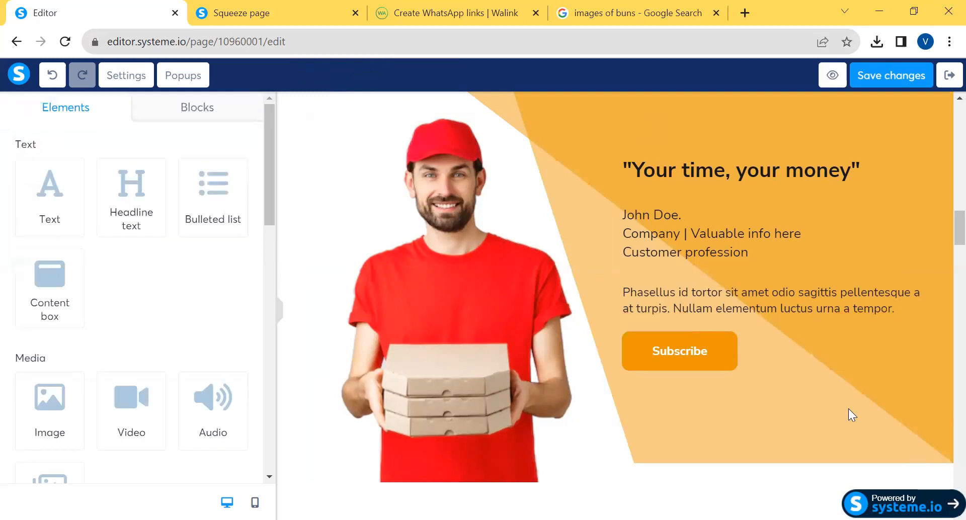
Set the Subscribe button in the "Your time, your money" section to open a URL
{"action": "left_click", "coordinate": [672, 351]}
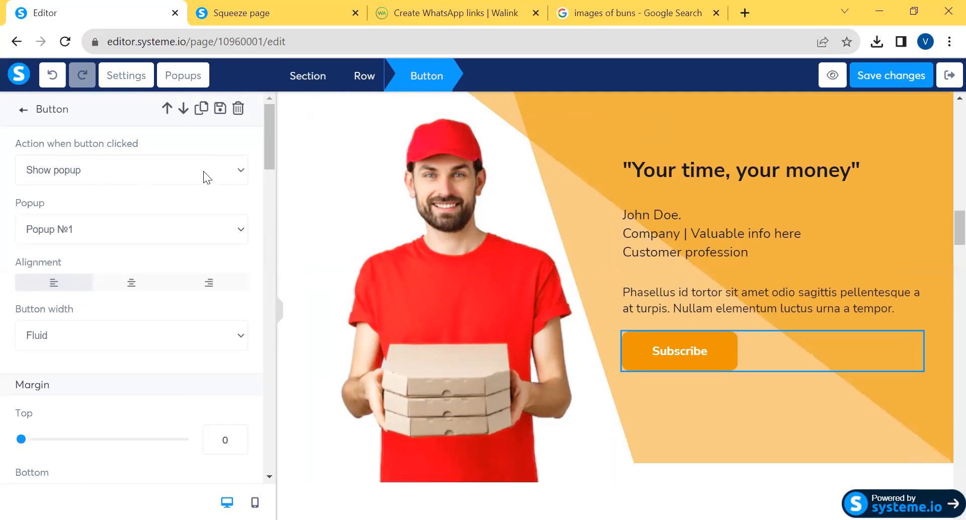
{"action": "left_click", "coordinate": [240, 172]}
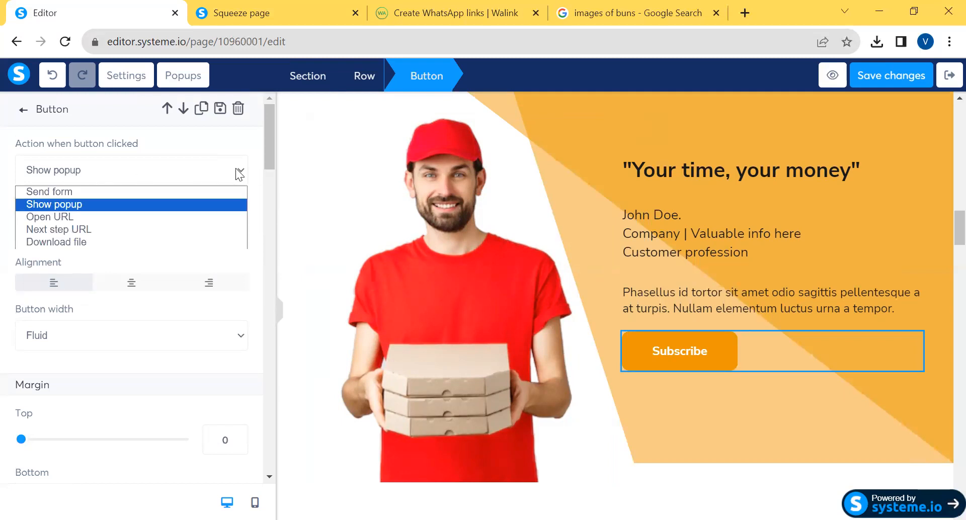
{"action": "left_click", "coordinate": [109, 218]}
{"action": "left_click", "coordinate": [52, 230]}
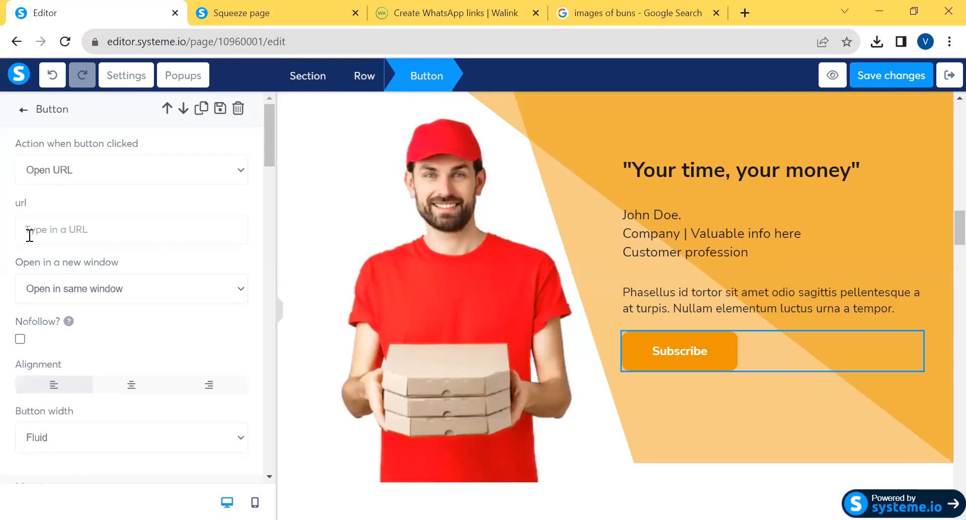
{"action": "type", "text": "https://veecskakes.systeme.io/9e833fe2"}
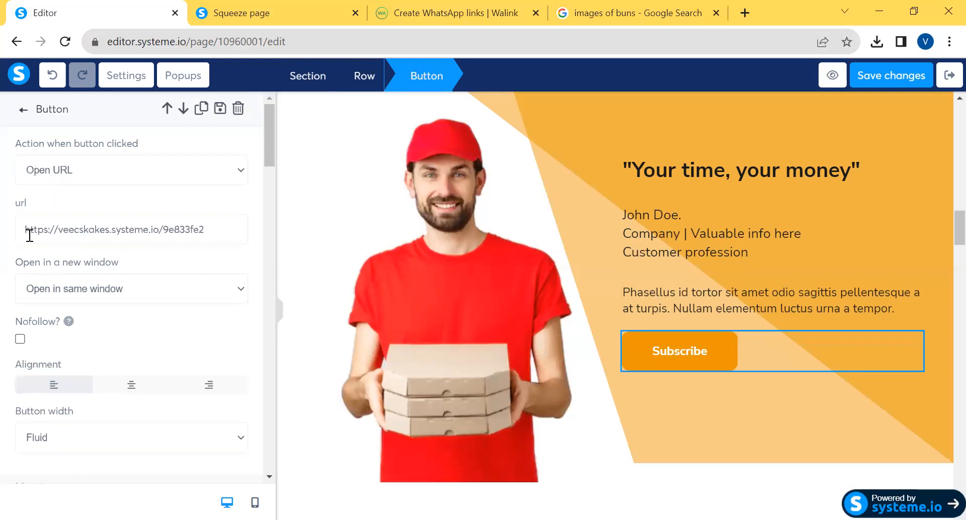
{"action": "key", "text": "BackSpace"}
{"action": "key", "text": "BackSpace"}
{"action": "key", "text": "BackSpace"}
{"action": "key", "text": "BackSpace"}
{"action": "key", "text": "BackSpace"}
{"action": "key", "text": "ctrl+a"}
{"action": "key", "text": "BackSpace"}
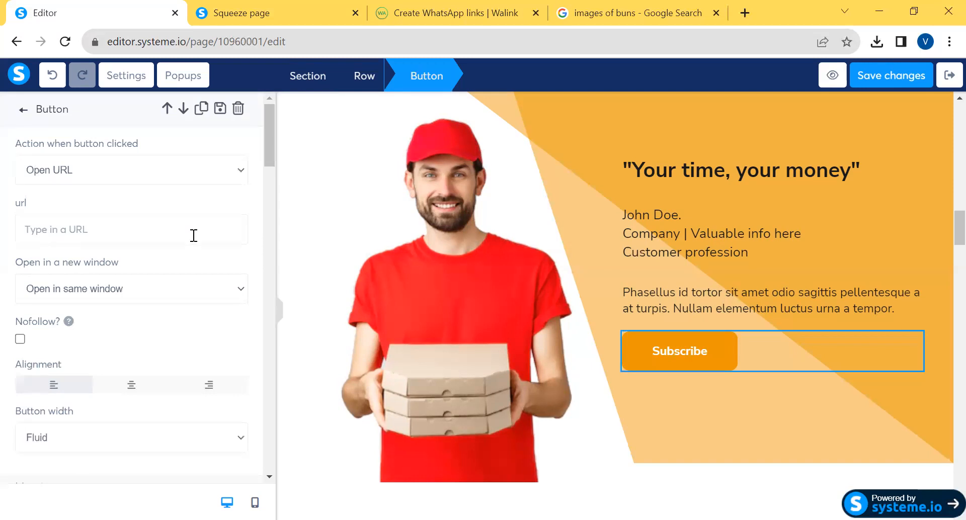
Copy the generated WhatsApp link from the Walink page and paste it as the Subscribe button's URL
{"action": "left_click", "coordinate": [471, 13]}
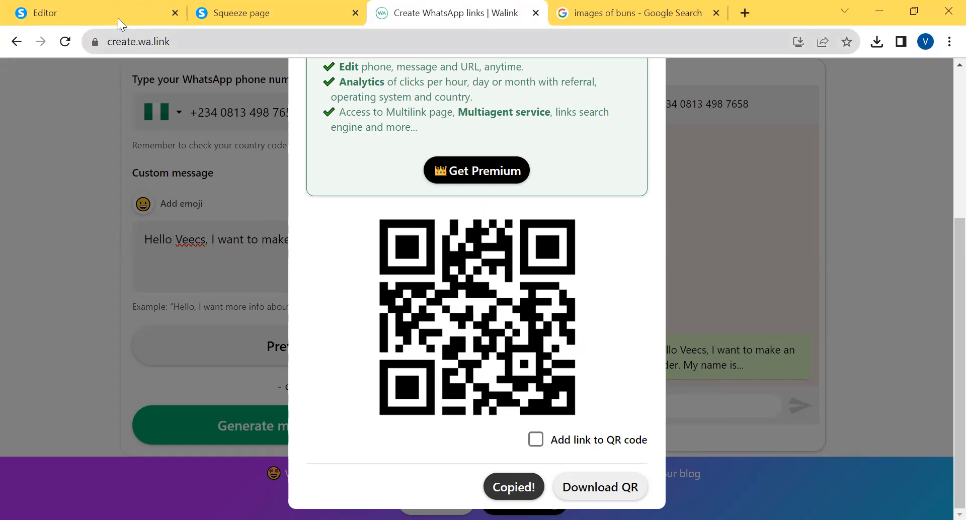
{"action": "left_click", "coordinate": [96, 13]}
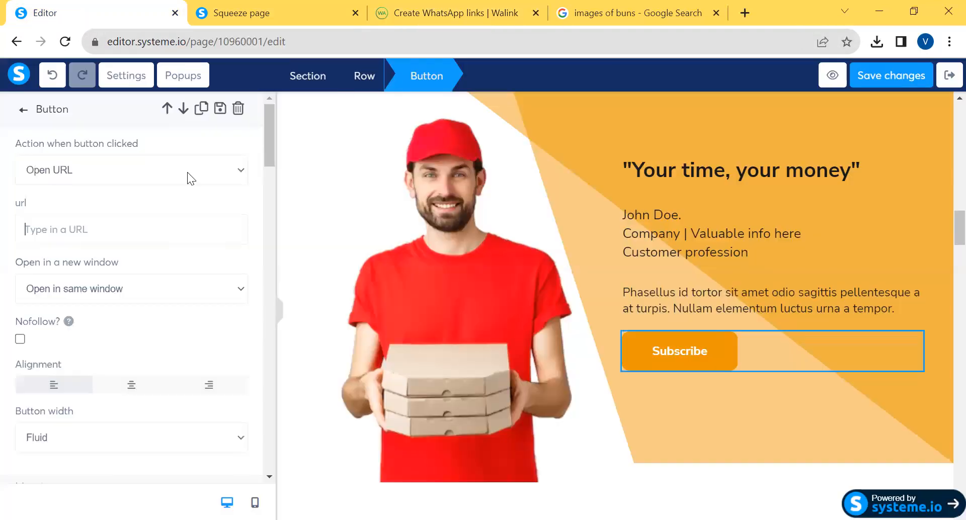
{"action": "left_click", "coordinate": [34, 235]}
{"action": "type", "text": "https://wa.link/trf9oh"}
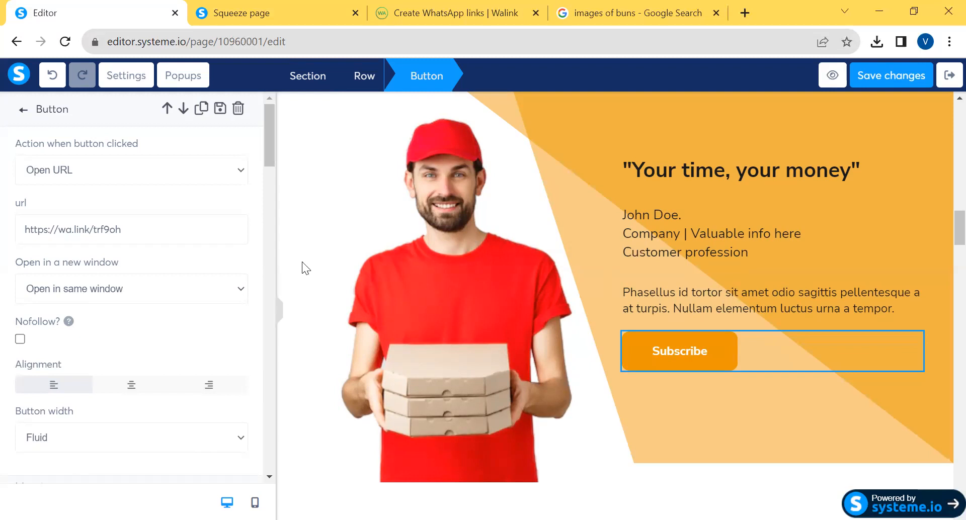
Change the Subscribe button's text to "Order Now" and save the page
{"action": "left_click_drag", "start_coordinate": [268, 151], "coordinate": [286, 229]}
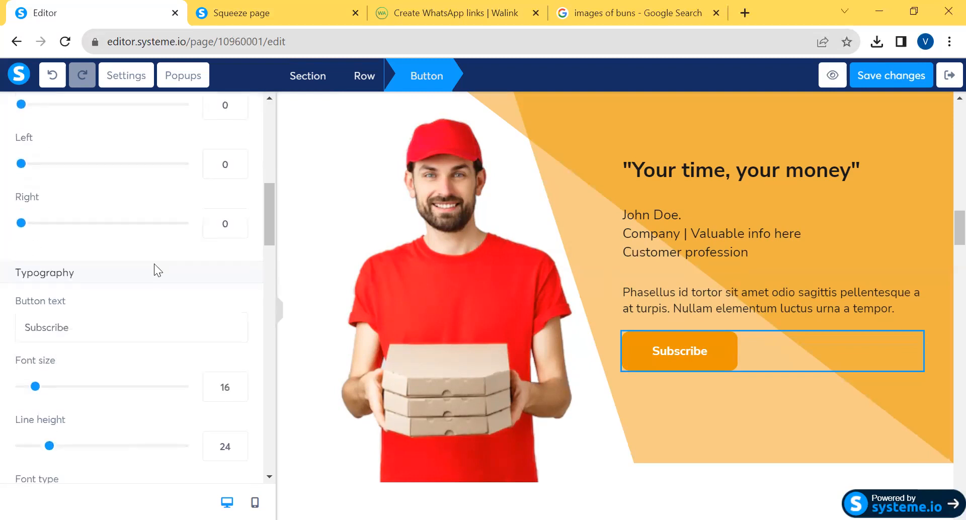
{"action": "double_click", "coordinate": [66, 327]}
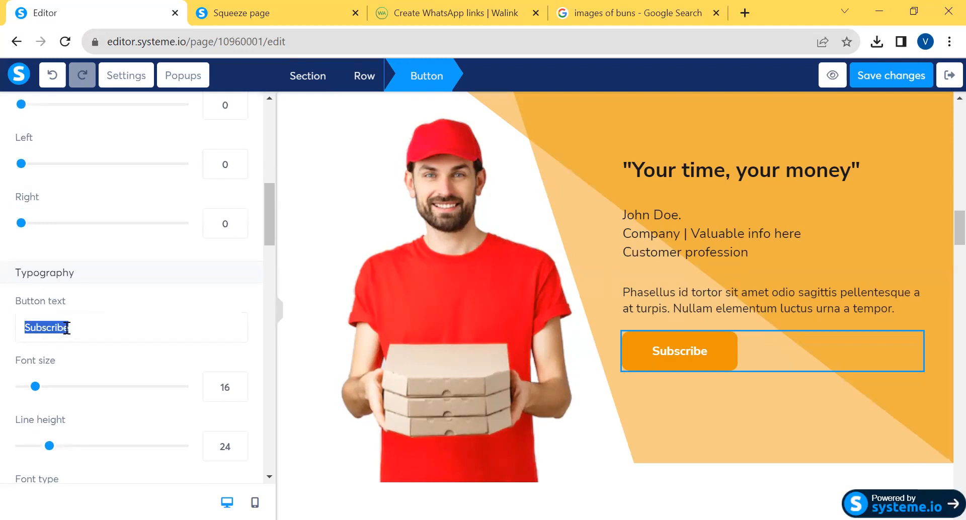
{"action": "type", "text": "Or"}
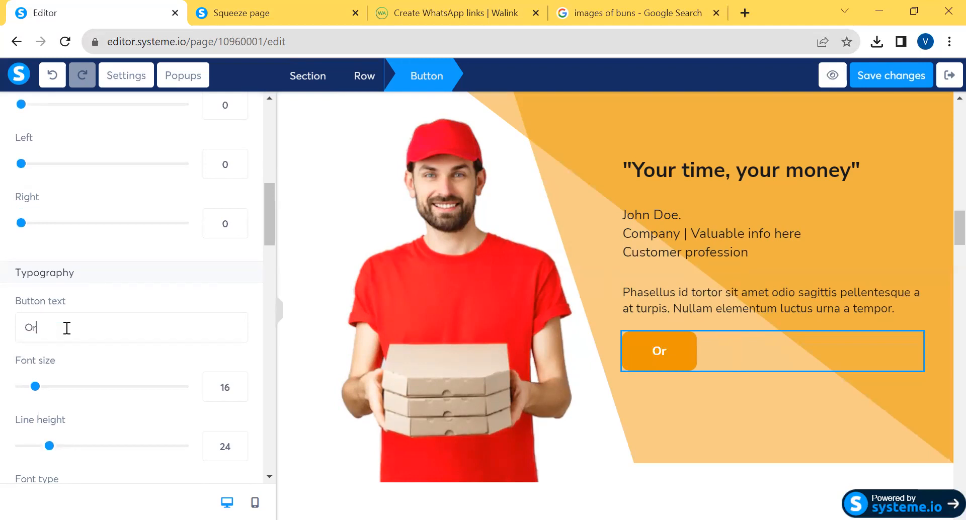
{"action": "type", "text": "der Now"}
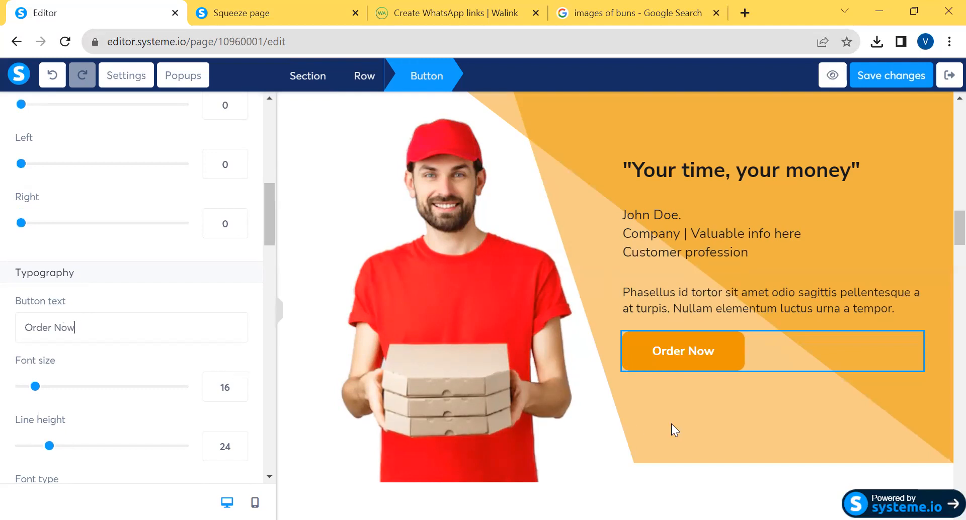
{"action": "left_click", "coordinate": [881, 71]}
Examine the remaining page sections, from the service cards through the feature lists and FAQs down to the footer
{"action": "left_click", "coordinate": [948, 251]}
{"action": "left_click_drag", "start_coordinate": [956, 228], "coordinate": [894, 272]}
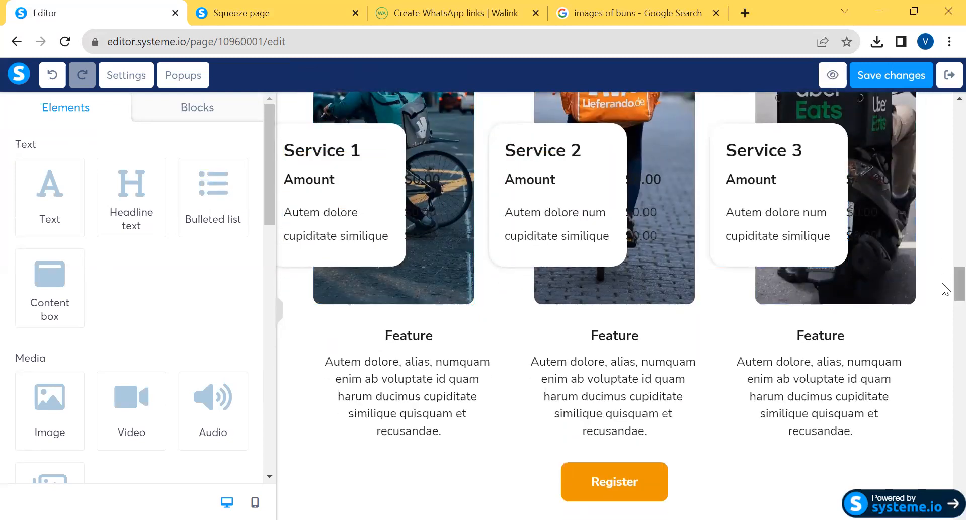
{"action": "scroll", "coordinate": [945, 292], "scroll_direction": "down", "scroll_amount": 20}
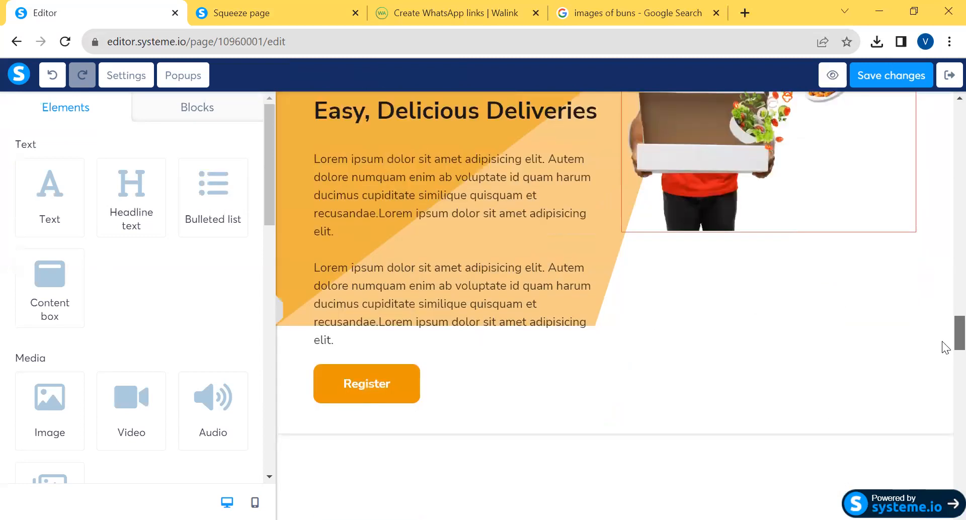
{"action": "scroll", "coordinate": [945, 405], "scroll_direction": "down", "scroll_amount": 15}
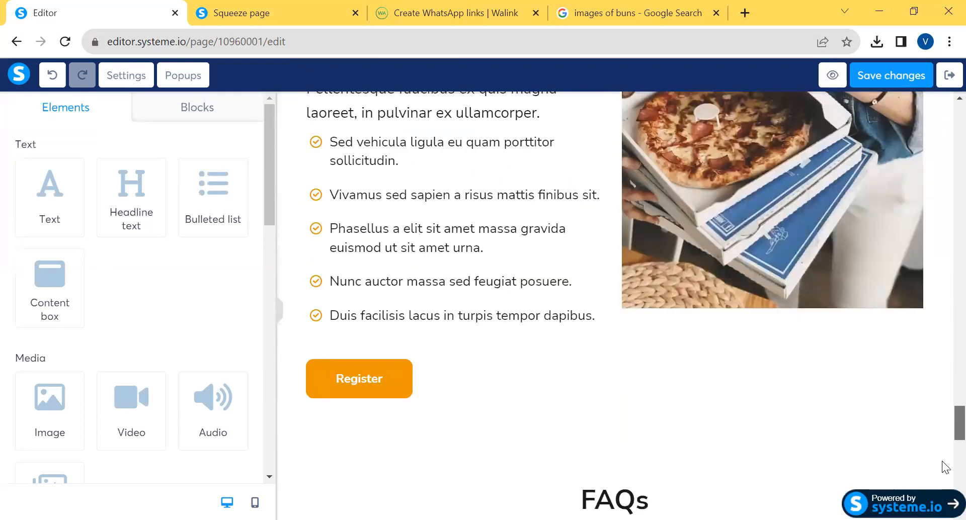
{"action": "scroll", "coordinate": [614, 302], "scroll_direction": "down", "scroll_amount": 2}
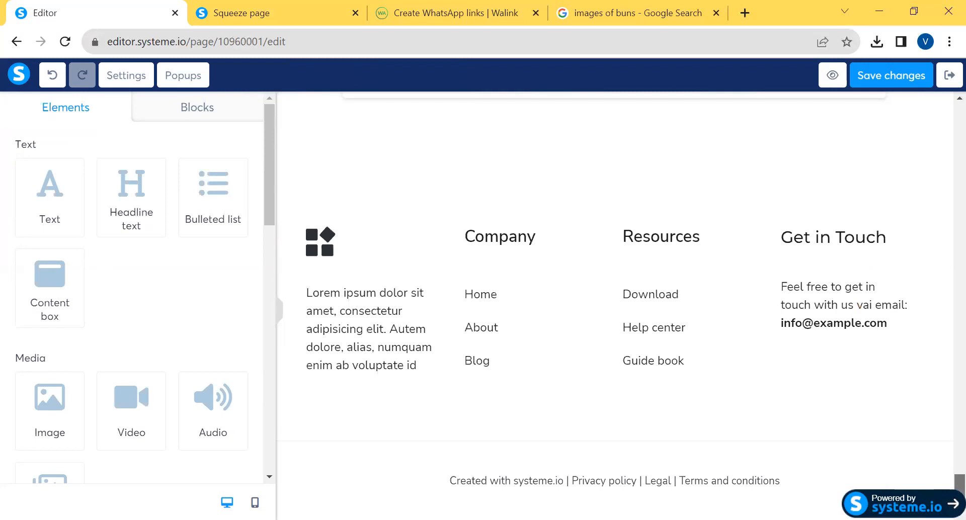
{"action": "scroll", "coordinate": [615, 302], "scroll_direction": "up", "scroll_amount": 5}
{"action": "scroll", "coordinate": [615, 302], "scroll_direction": "down", "scroll_amount": 5}
{"action": "left_click_drag", "start_coordinate": [944, 491], "coordinate": [946, 380]}
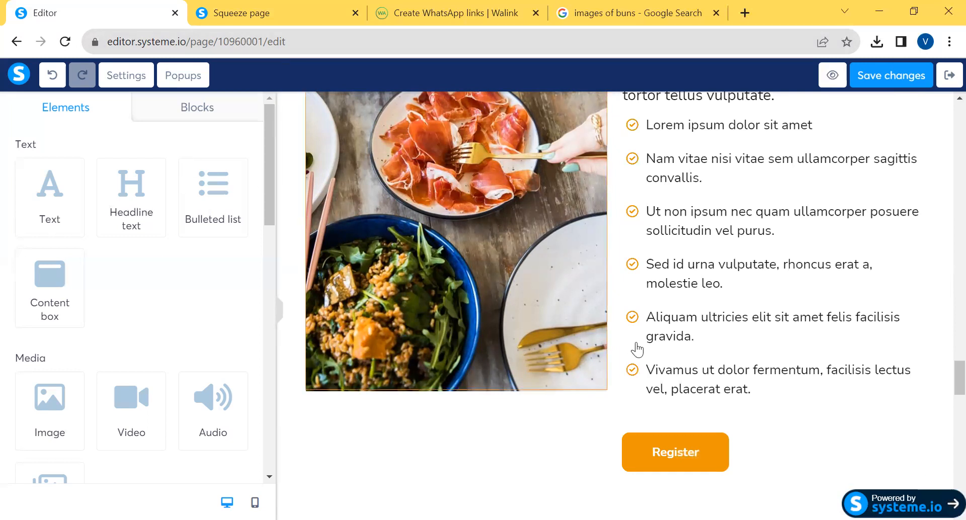
{"action": "scroll", "coordinate": [946, 382], "scroll_direction": "down", "scroll_amount": 15}
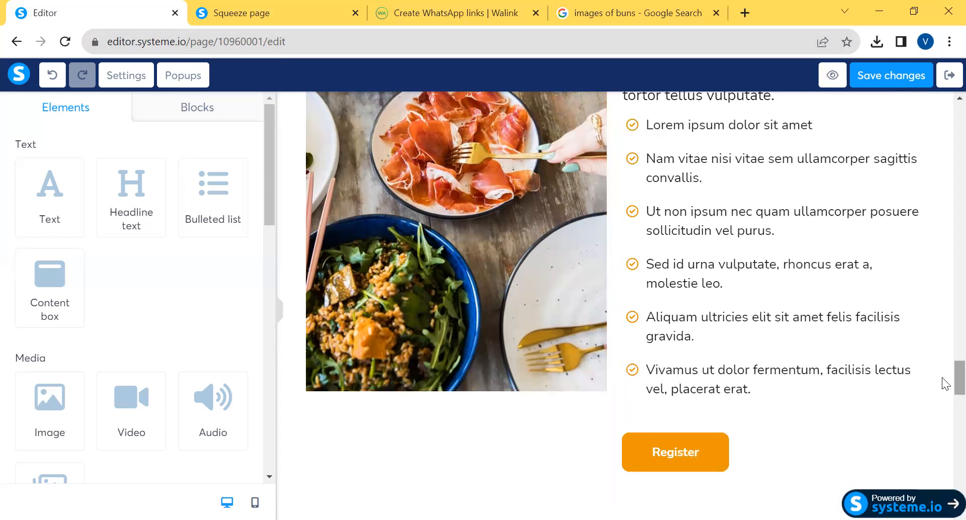
{"action": "scroll", "coordinate": [946, 476], "scroll_direction": "down", "scroll_amount": 6}
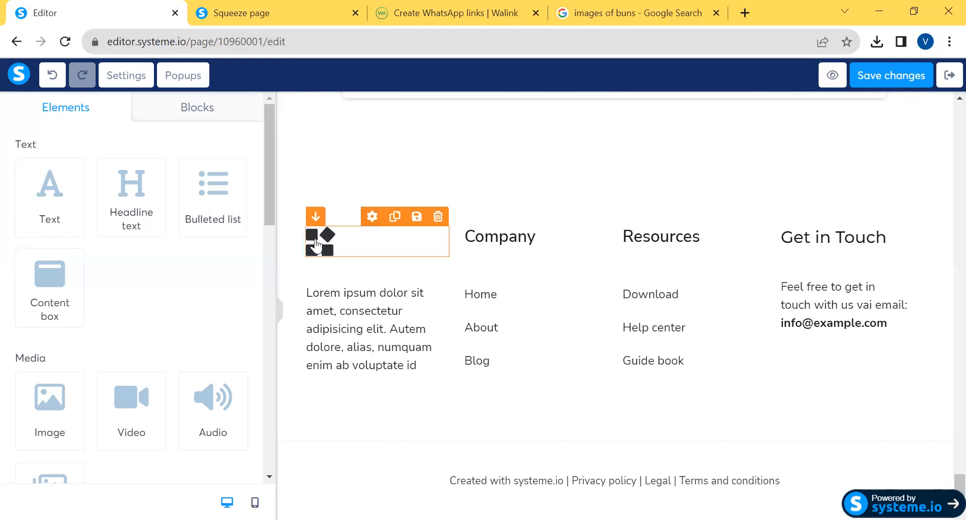
Replace the footer logo with the uploaded Hungry_Hub_Logo__1_-removebg-preview1.png and set its image size to 114
{"action": "left_click", "coordinate": [316, 244]}
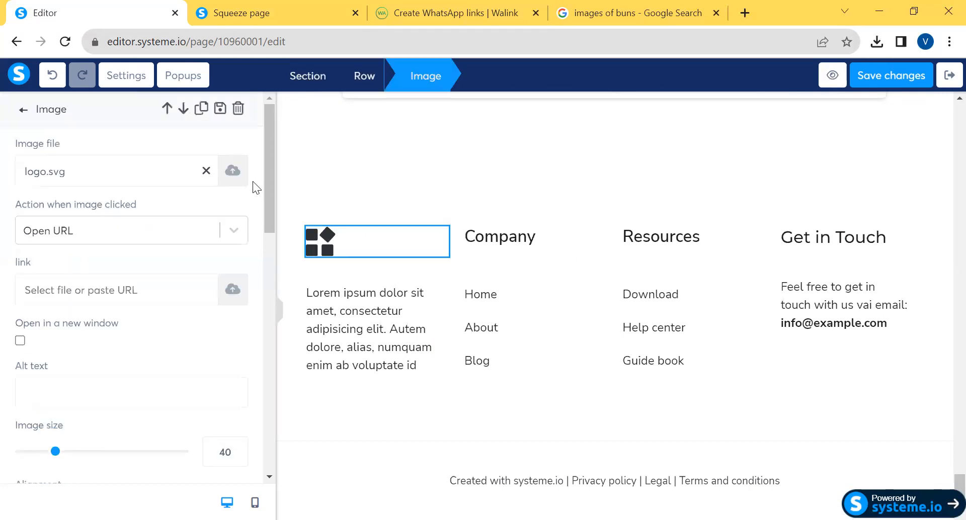
{"action": "left_click", "coordinate": [235, 172]}
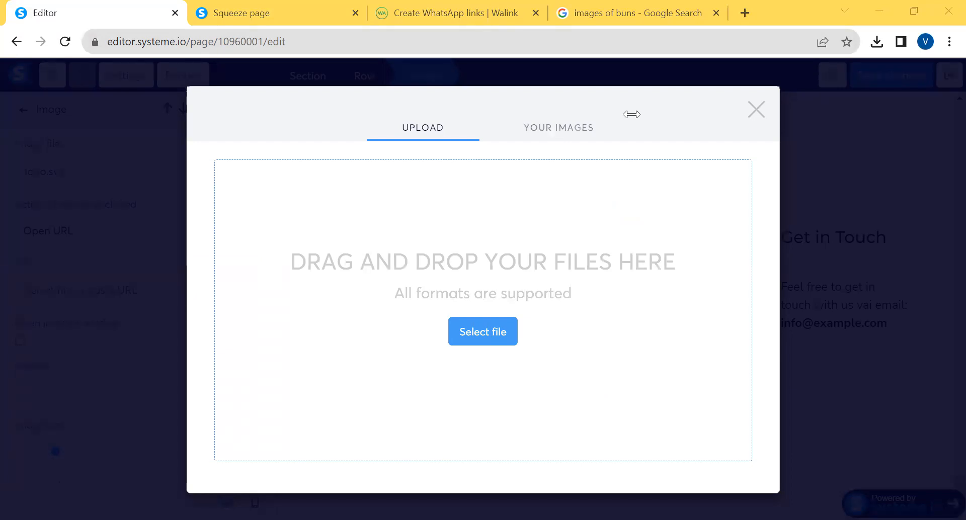
{"action": "left_click", "coordinate": [603, 393]}
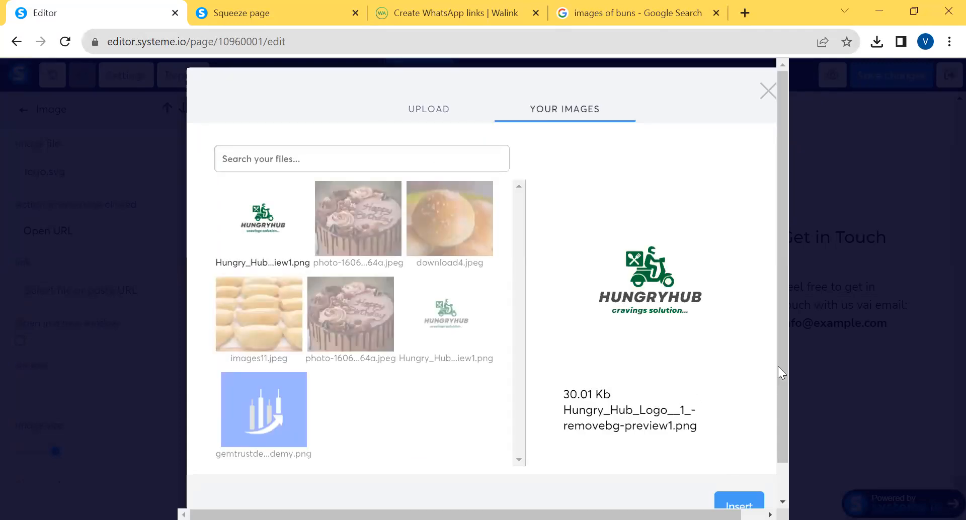
{"action": "scroll", "coordinate": [780, 368], "scroll_direction": "down", "scroll_amount": 1}
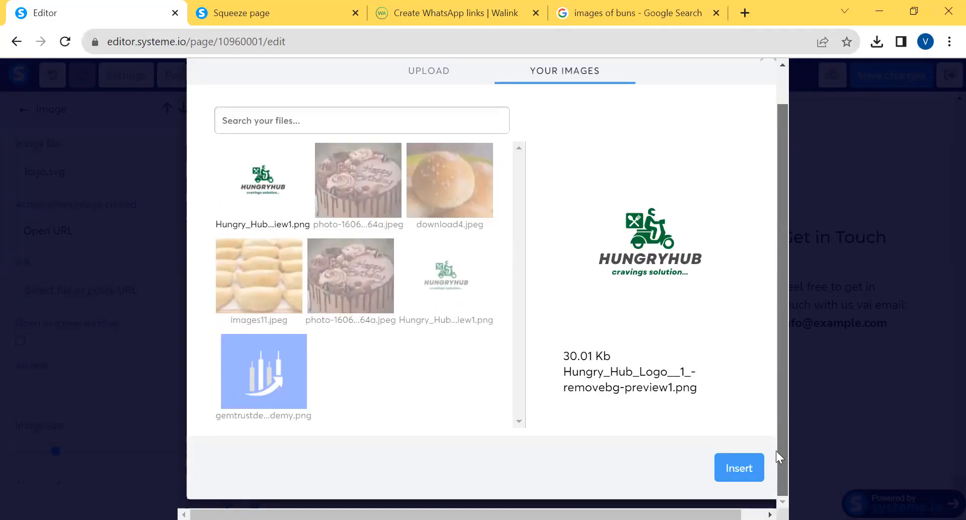
{"action": "left_click", "coordinate": [741, 460]}
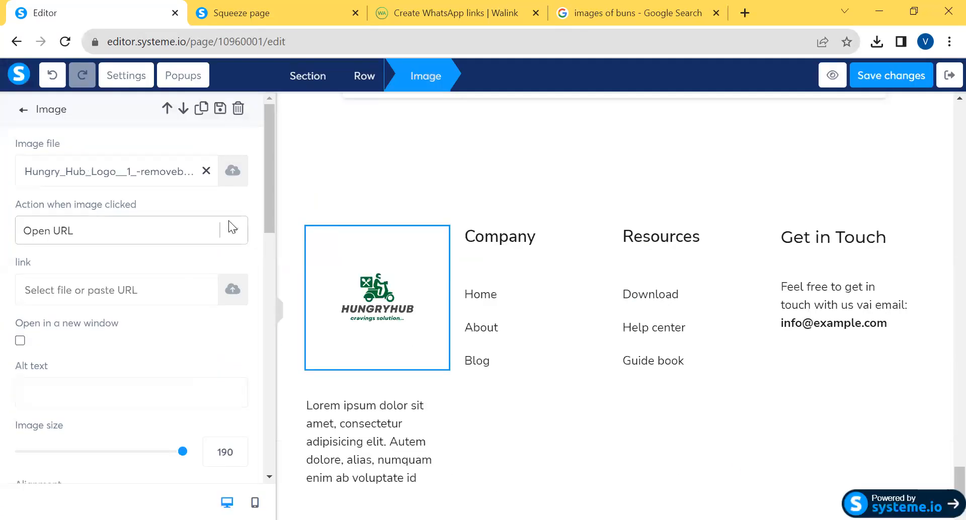
{"action": "left_click_drag", "start_coordinate": [182, 451], "coordinate": [119, 453]}
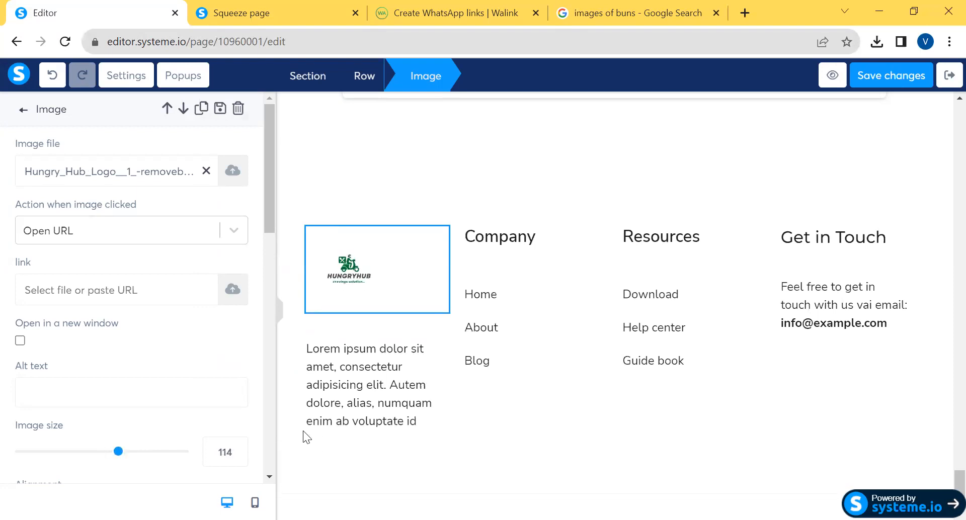
Set the footer description's right margin to 19 and lower its top margin below zero to bring it closer to the logo
{"action": "left_click", "coordinate": [359, 387]}
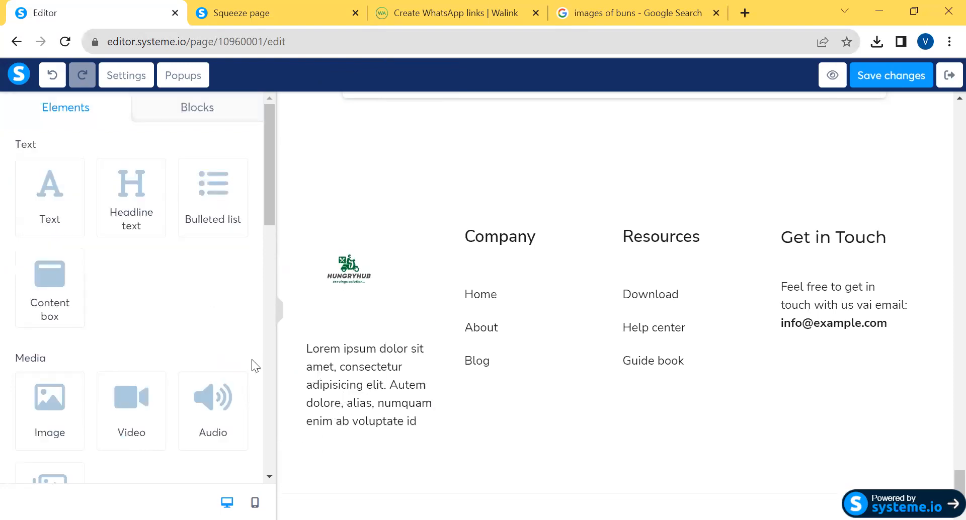
{"action": "left_click", "coordinate": [360, 383]}
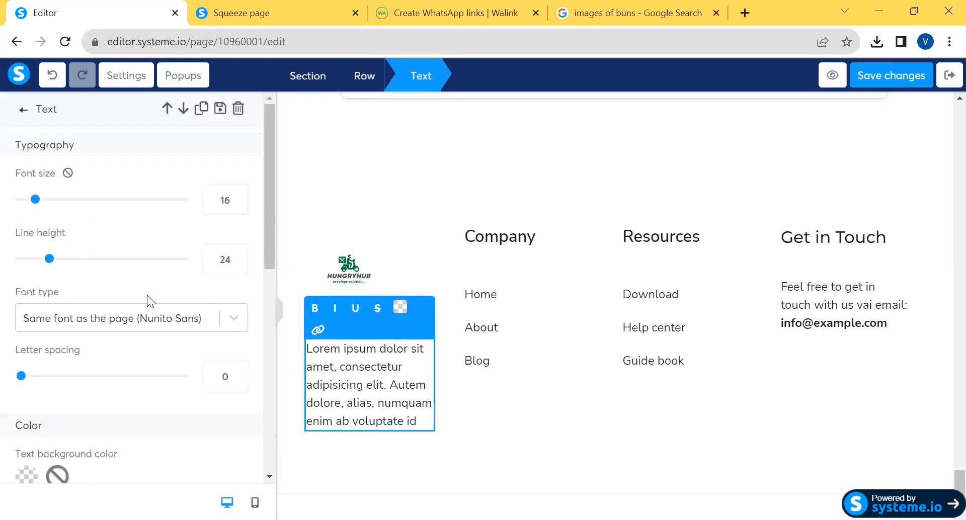
{"action": "scroll", "coordinate": [147, 295], "scroll_direction": "down", "scroll_amount": 6}
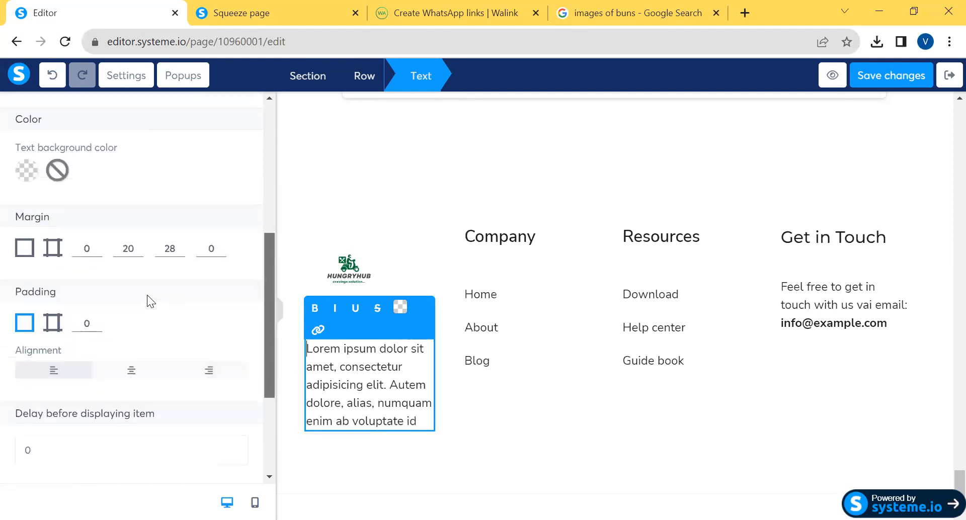
{"action": "scroll", "coordinate": [147, 295], "scroll_direction": "down", "scroll_amount": 1}
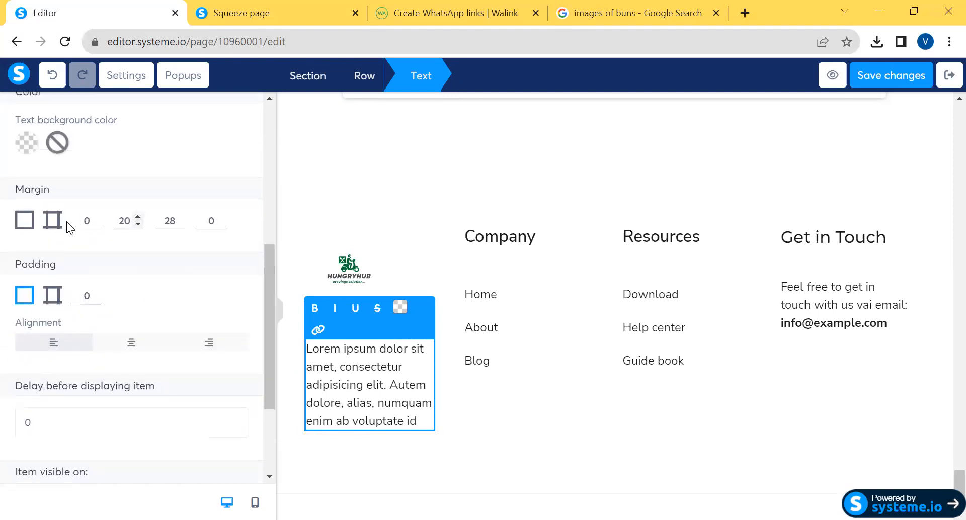
{"action": "left_click", "coordinate": [138, 225]}
{"action": "left_click", "coordinate": [93, 226]}
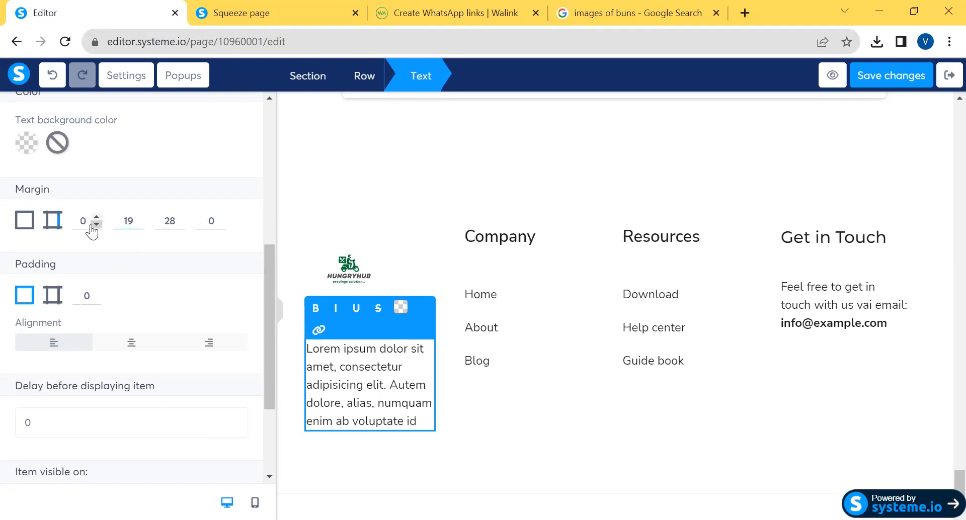
{"action": "left_click", "coordinate": [96, 217]}
{"action": "left_click", "coordinate": [97, 217]}
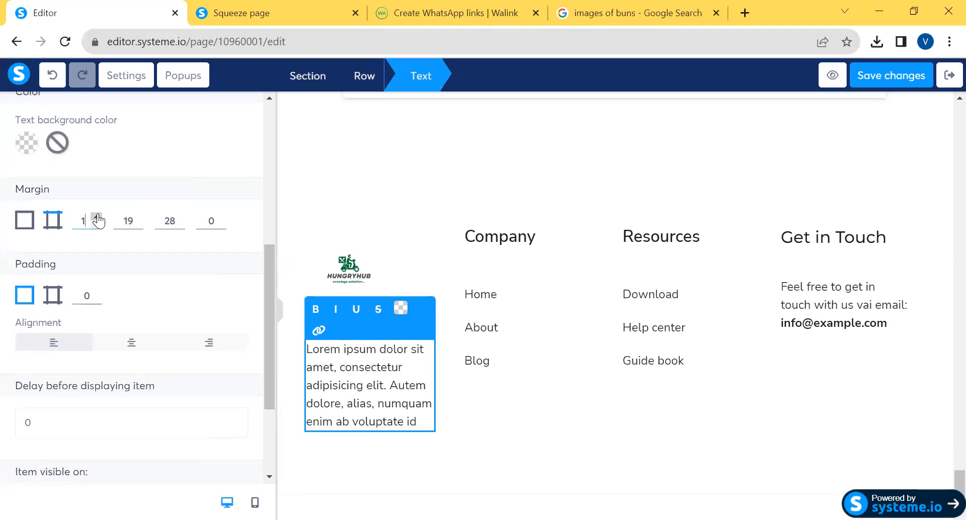
{"action": "left_click", "coordinate": [96, 225]}
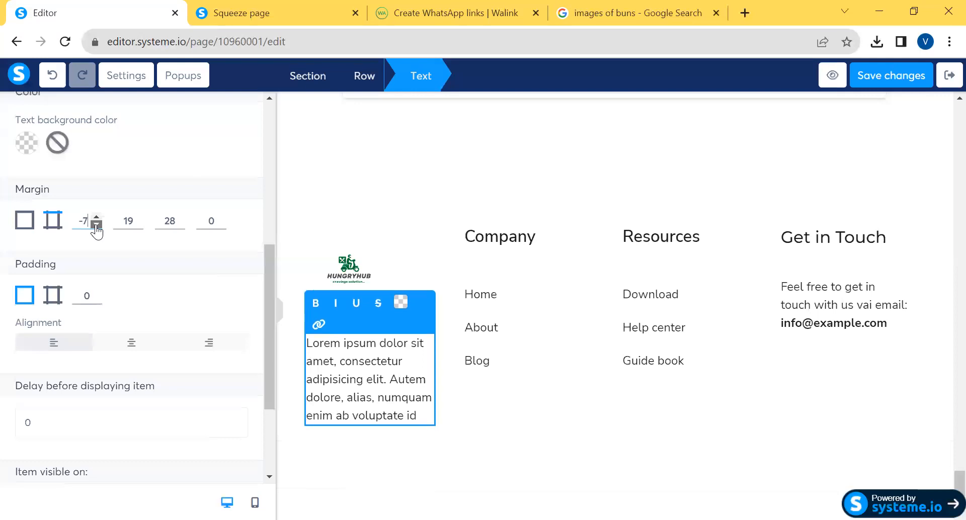
{"action": "left_click_drag", "start_coordinate": [96, 226], "coordinate": [96, 226]}
{"action": "left_click", "coordinate": [356, 231]}
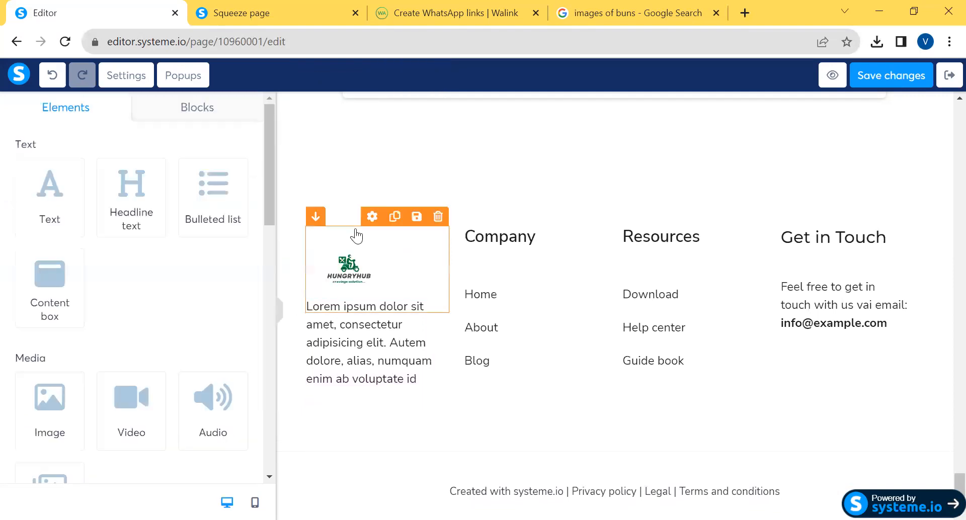
Enlarge the footer logo to image size 148 and set its top margin to -54
{"action": "left_click", "coordinate": [349, 274]}
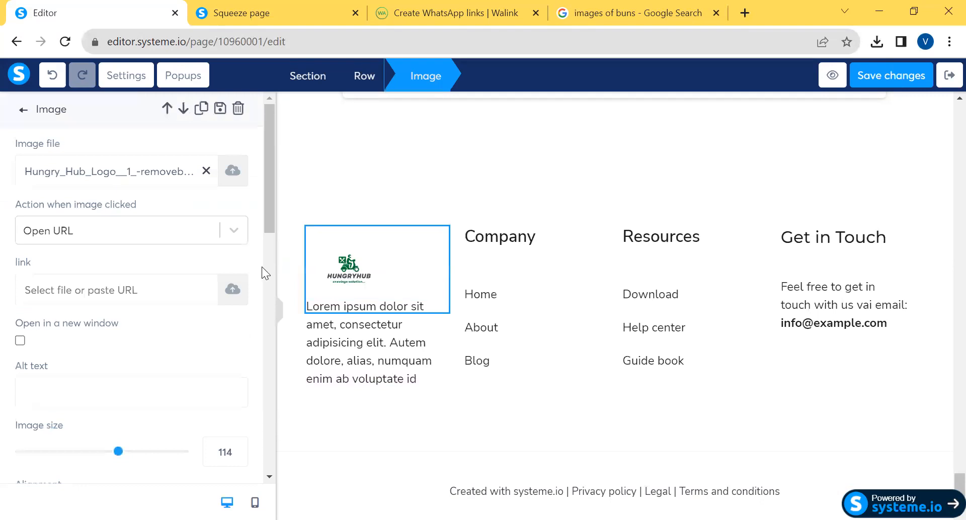
{"action": "left_click_drag", "start_coordinate": [270, 216], "coordinate": [274, 327]}
{"action": "left_click", "coordinate": [97, 254]}
{"action": "left_click", "coordinate": [96, 253]}
{"action": "left_click", "coordinate": [96, 252]}
{"action": "left_click", "coordinate": [96, 253]}
{"action": "left_click", "coordinate": [96, 253]}
{"action": "left_click", "coordinate": [96, 260]}
{"action": "left_click_drag", "start_coordinate": [96, 260], "coordinate": [96, 260]}
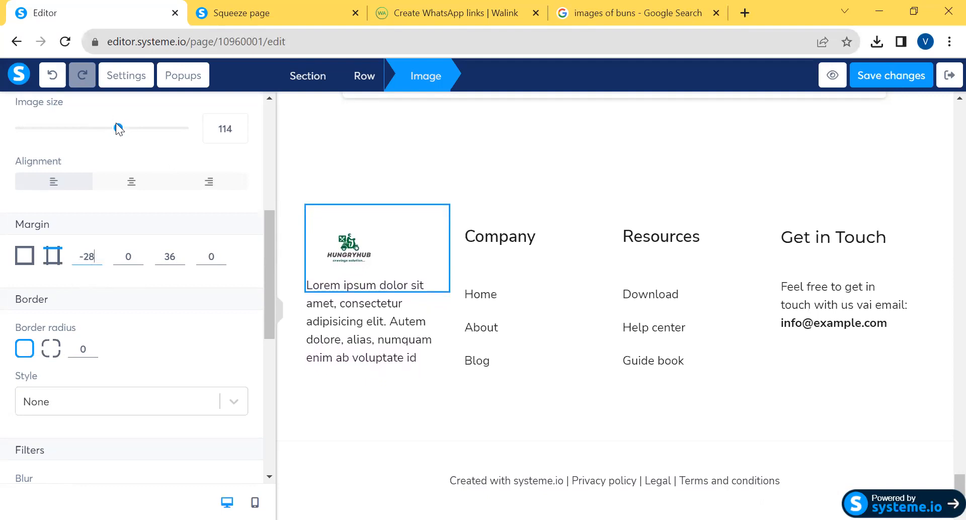
{"action": "left_click_drag", "start_coordinate": [119, 129], "coordinate": [149, 135]}
{"action": "left_click", "coordinate": [96, 253]}
{"action": "left_click", "coordinate": [97, 253]}
{"action": "left_click", "coordinate": [96, 253]}
{"action": "left_click", "coordinate": [96, 253]}
{"action": "left_click", "coordinate": [96, 253]}
{"action": "left_click", "coordinate": [96, 253]}
{"action": "left_click", "coordinate": [97, 260]}
{"action": "left_click", "coordinate": [97, 260]}
{"action": "left_click_drag", "start_coordinate": [97, 260], "coordinate": [97, 260]}
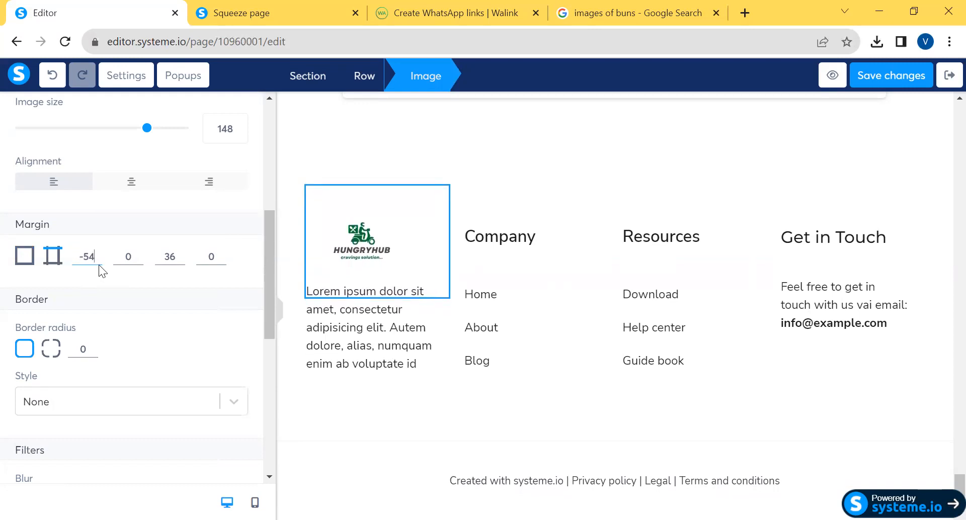
Replace the placeholder description under the footer logo with the text "Ve"
{"action": "left_click", "coordinate": [362, 313]}
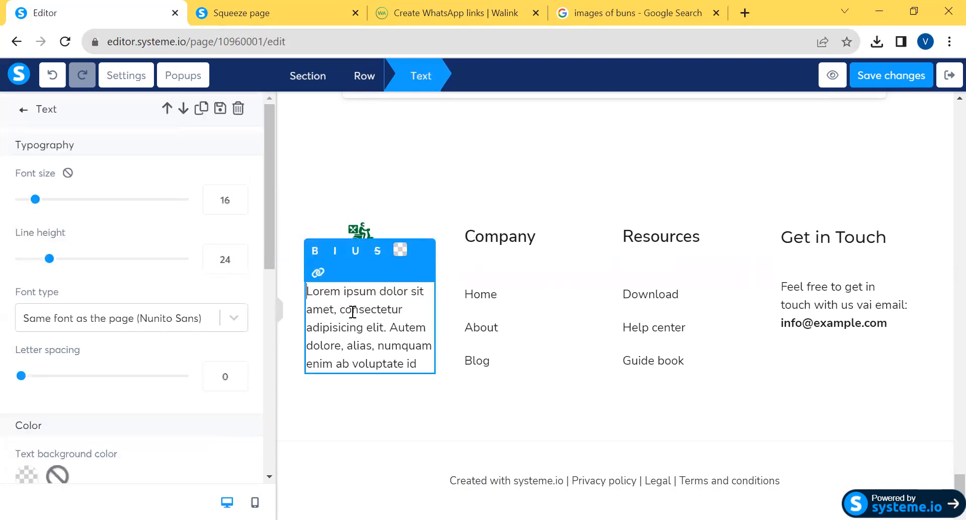
{"action": "key", "text": "ctrl+a"}
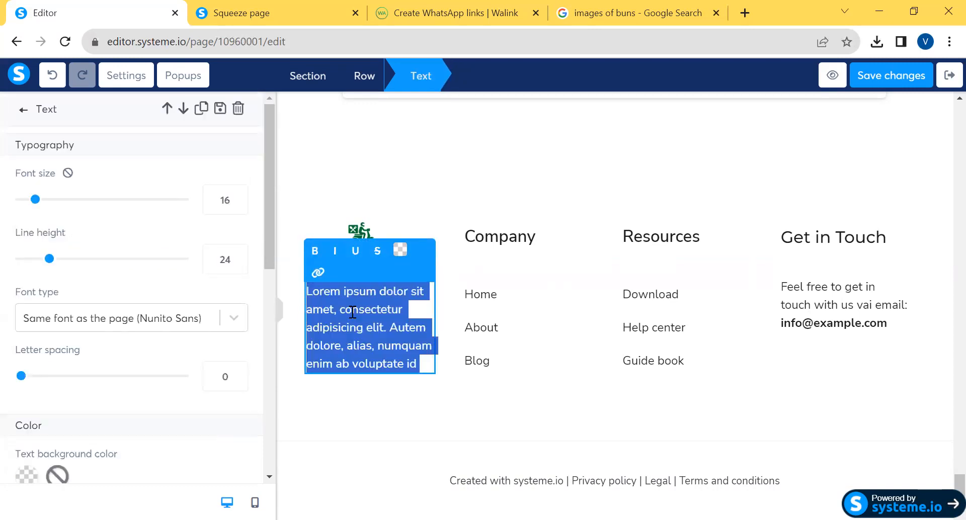
{"action": "type", "text": "Ve"}
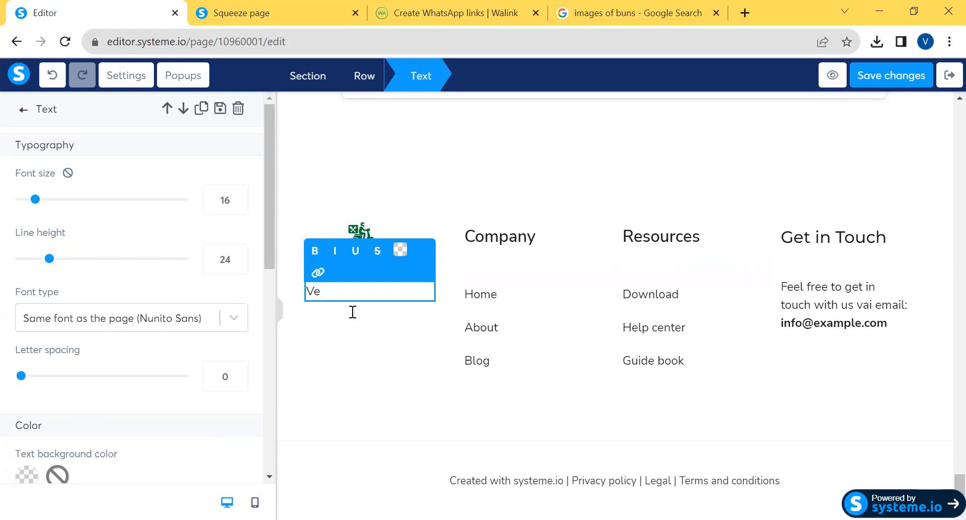
{"action": "left_click", "coordinate": [699, 458]}
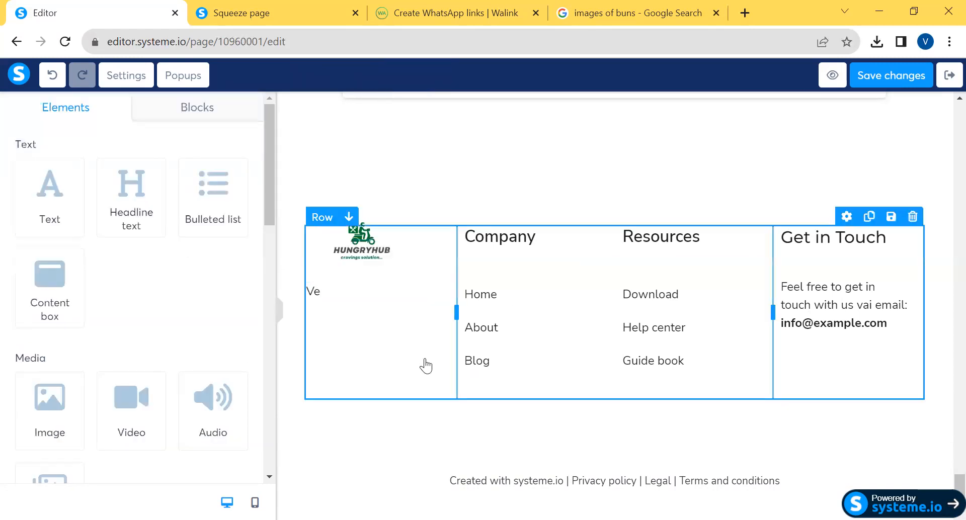
{"action": "left_click", "coordinate": [505, 327]}
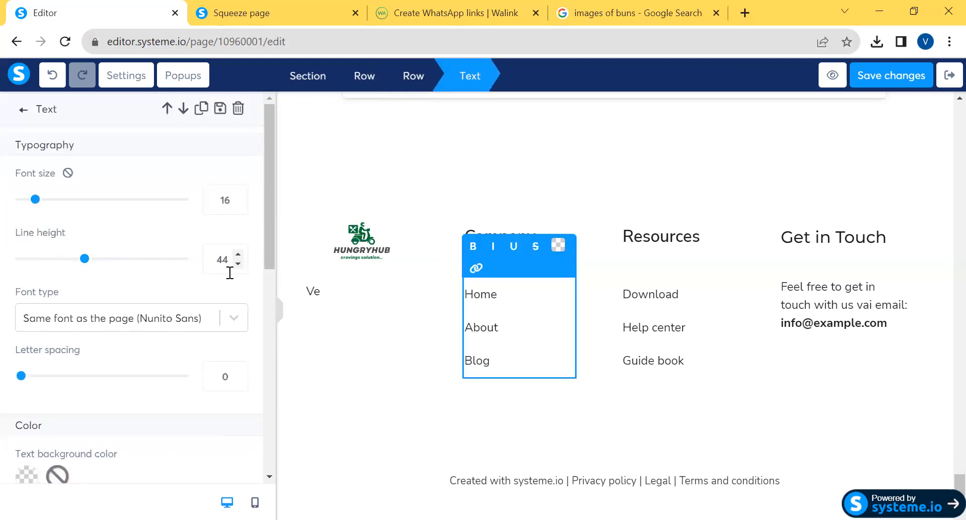
{"action": "left_click_drag", "start_coordinate": [269, 219], "coordinate": [280, 125]}
{"action": "left_click", "coordinate": [312, 292]}
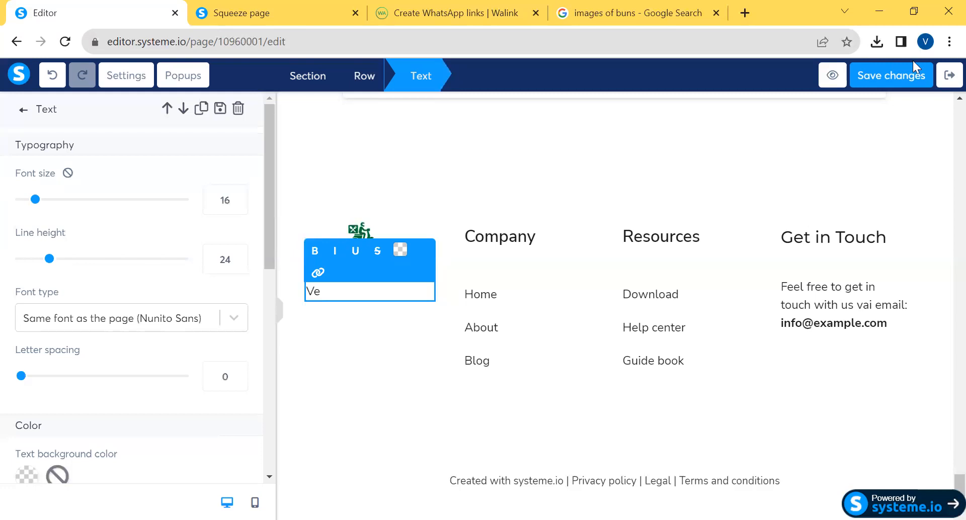
Save the page changes and reload the published squeeze page in its own browser tab
{"action": "left_click", "coordinate": [892, 71]}
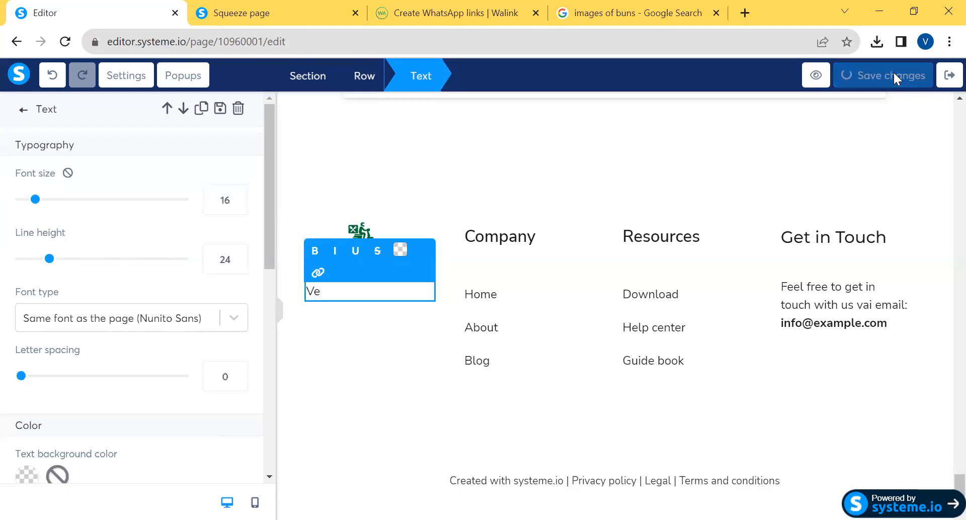
{"action": "left_click", "coordinate": [257, 18]}
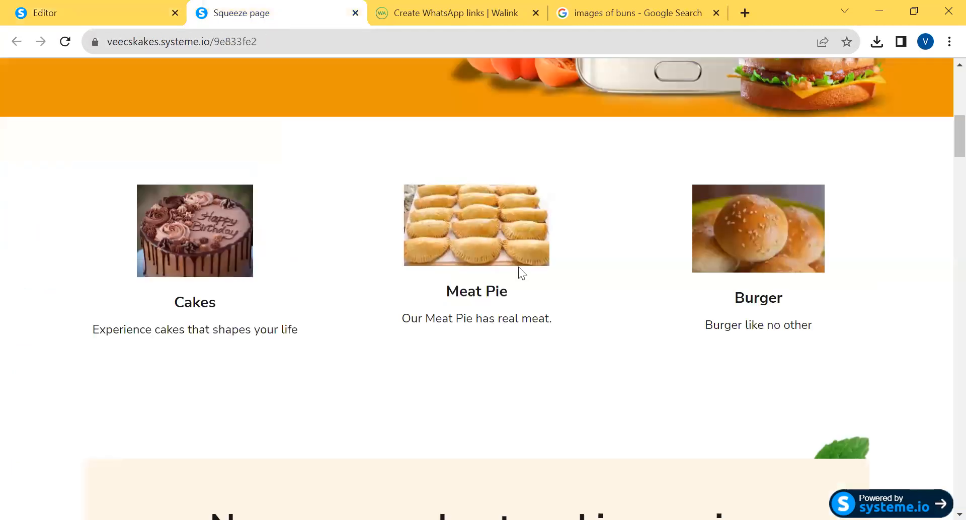
{"action": "scroll", "coordinate": [941, 90], "scroll_direction": "up", "scroll_amount": 10}
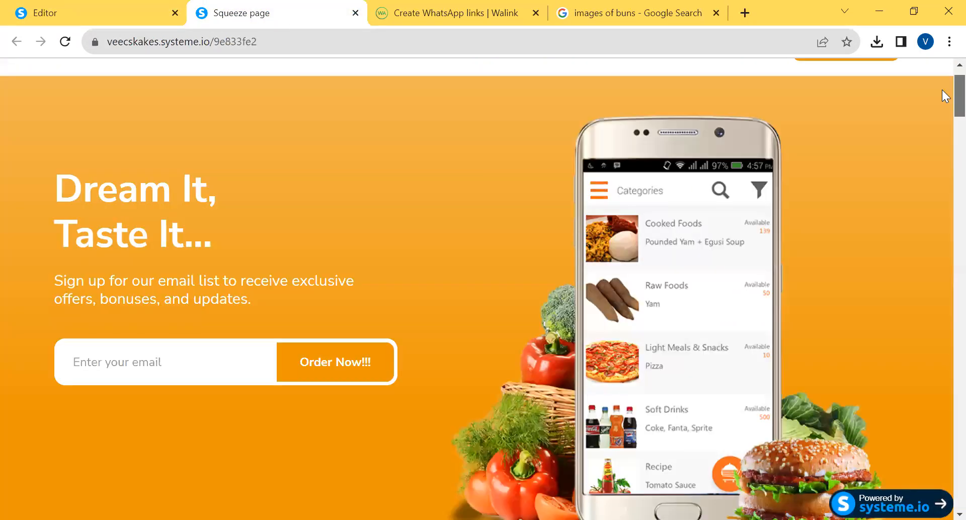
{"action": "scroll", "coordinate": [942, 100], "scroll_direction": "down", "scroll_amount": 4}
{"action": "scroll", "coordinate": [942, 92], "scroll_direction": "up", "scroll_amount": 4}
{"action": "scroll", "coordinate": [942, 93], "scroll_direction": "down", "scroll_amount": 8}
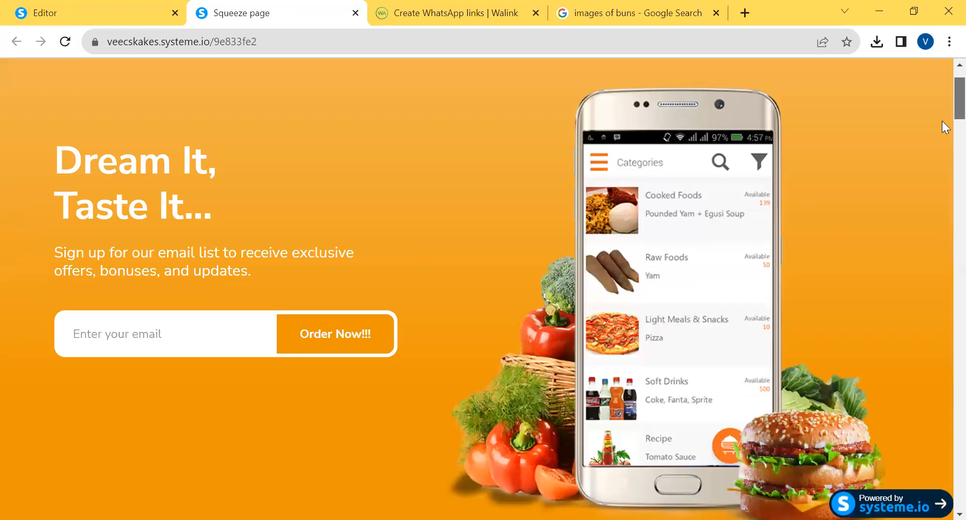
{"action": "scroll", "coordinate": [942, 131], "scroll_direction": "up", "scroll_amount": 8}
{"action": "scroll", "coordinate": [942, 98], "scroll_direction": "up", "scroll_amount": 1}
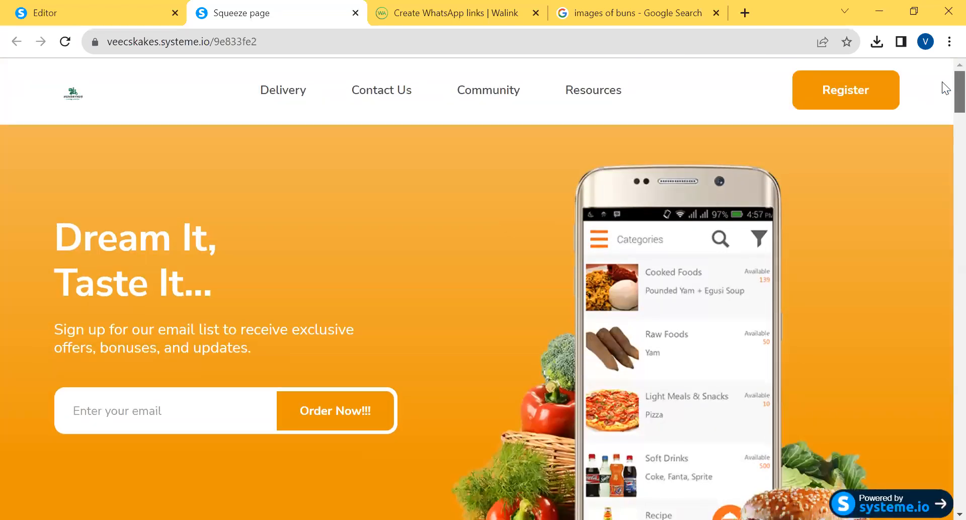
{"action": "left_click", "coordinate": [64, 43]}
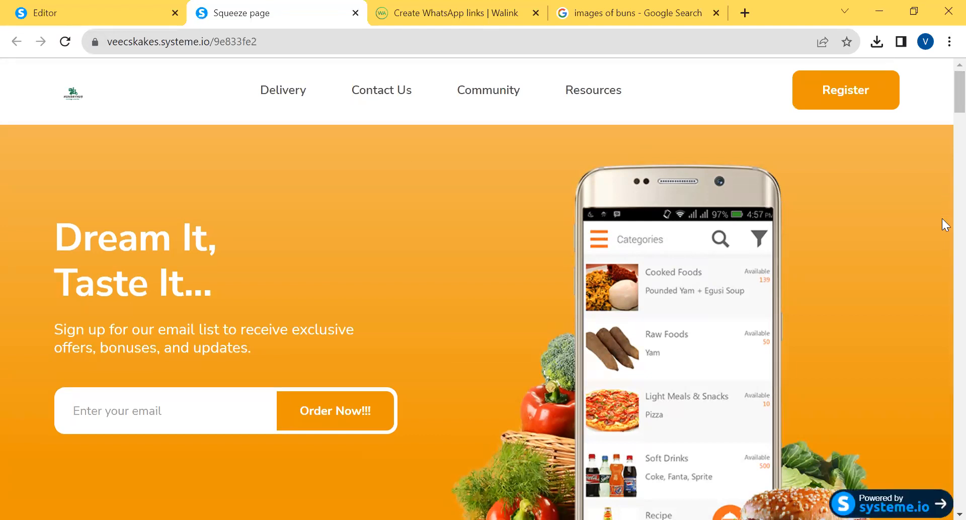
Examine the published page from the product cards down through the delivery sections and back up
{"action": "scroll", "coordinate": [942, 99], "scroll_direction": "down", "scroll_amount": 10}
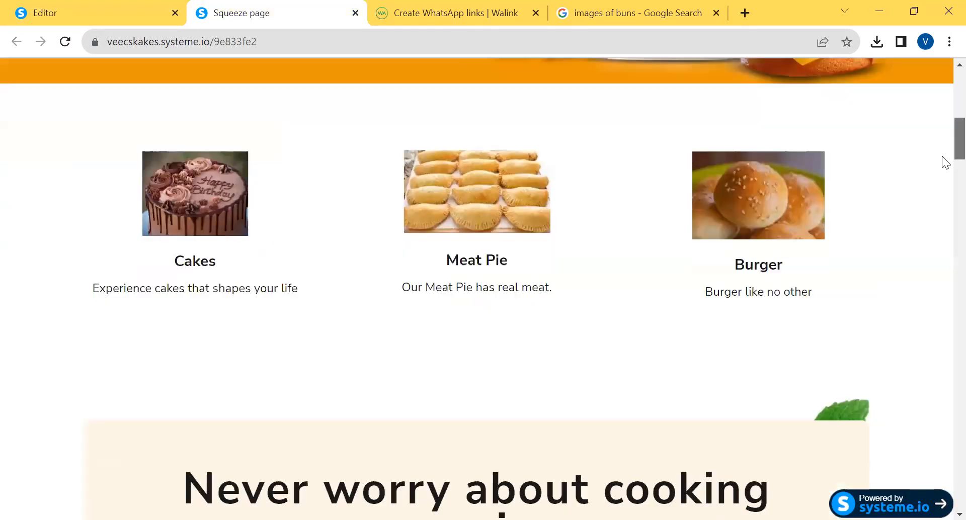
{"action": "scroll", "coordinate": [944, 160], "scroll_direction": "down", "scroll_amount": 15}
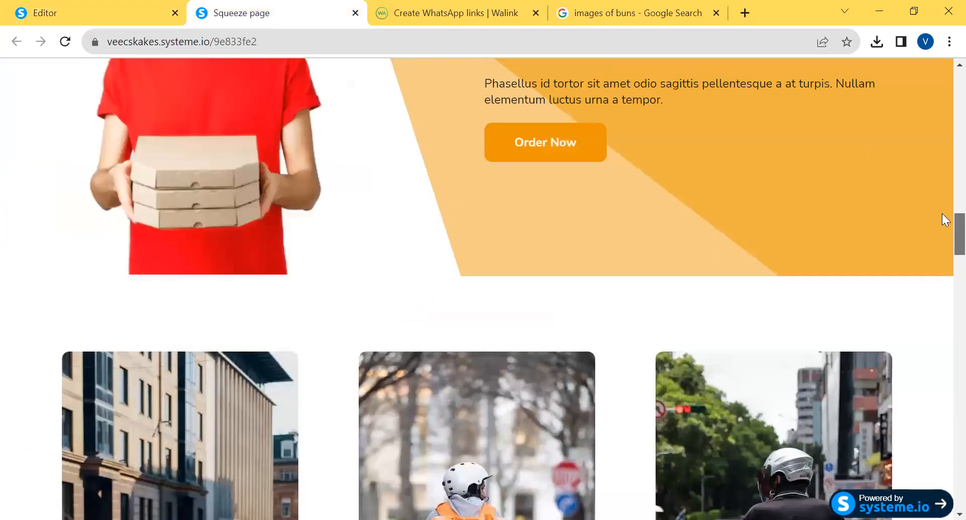
{"action": "scroll", "coordinate": [942, 301], "scroll_direction": "down", "scroll_amount": 20}
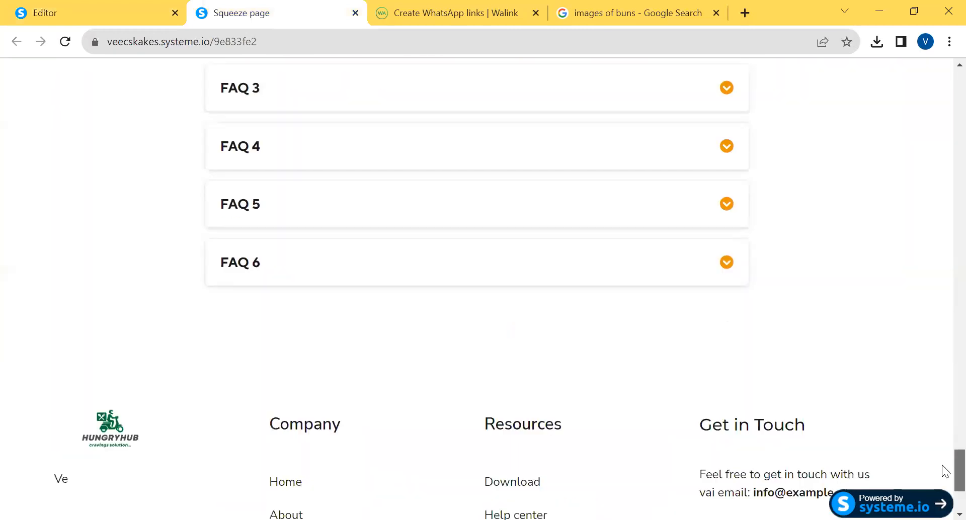
{"action": "left_click_drag", "start_coordinate": [941, 465], "coordinate": [942, 189]}
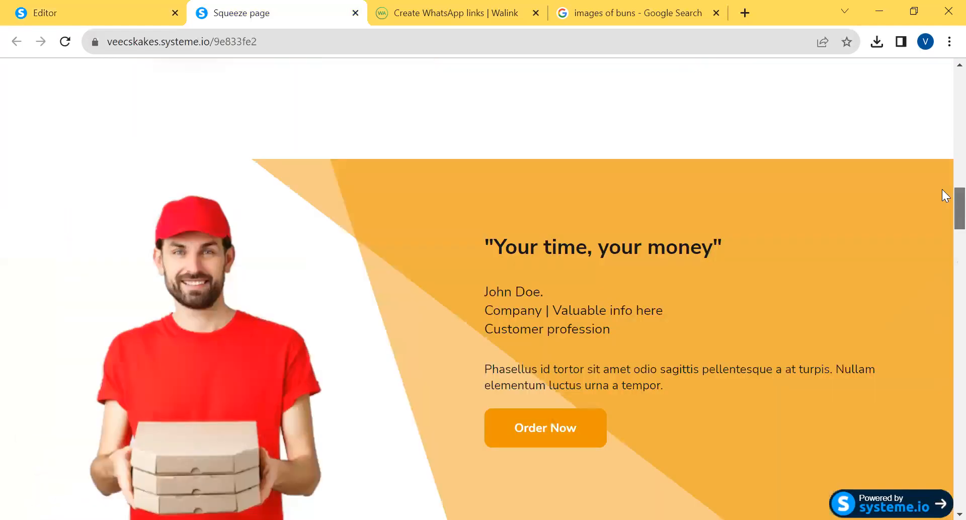
{"action": "scroll", "coordinate": [942, 189], "scroll_direction": "up", "scroll_amount": 12}
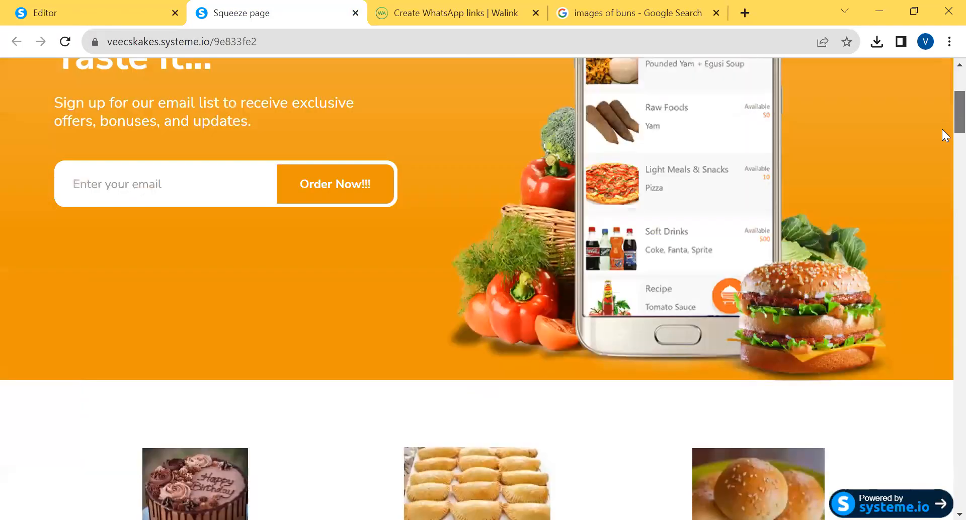
{"action": "scroll", "coordinate": [942, 129], "scroll_direction": "down", "scroll_amount": 7}
{"action": "scroll", "coordinate": [942, 126], "scroll_direction": "up", "scroll_amount": 4}
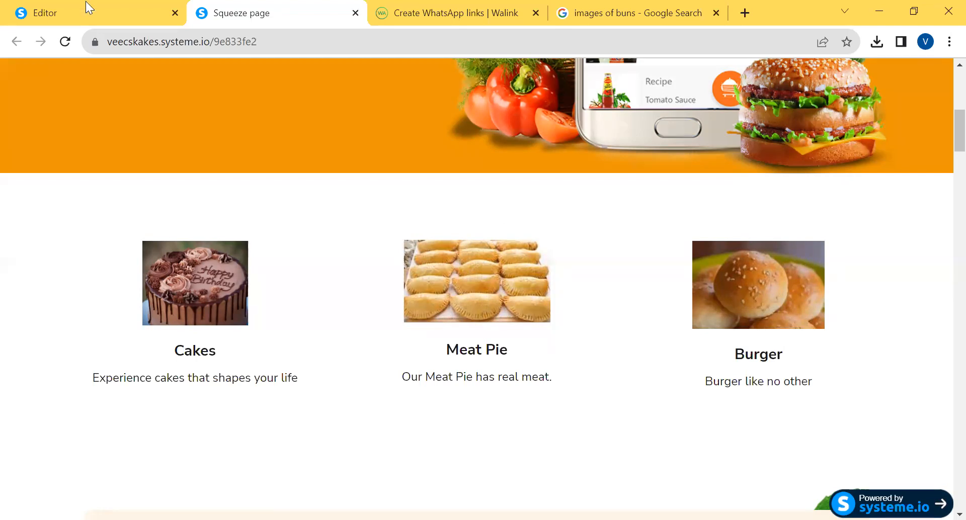
Return to the page editor, exit it to the Veecskakes funnel, and copy the squeeze page's URL
{"action": "left_click", "coordinate": [103, 13]}
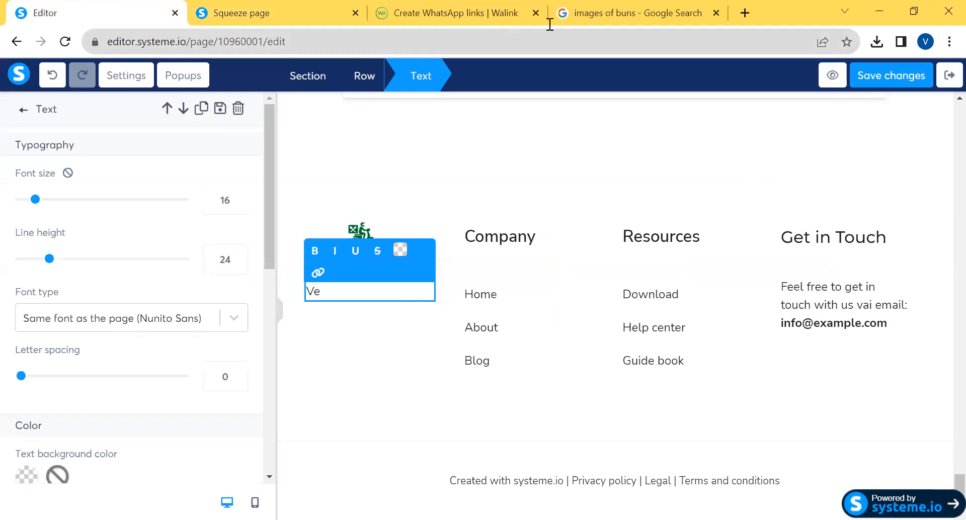
{"action": "left_click", "coordinate": [948, 76]}
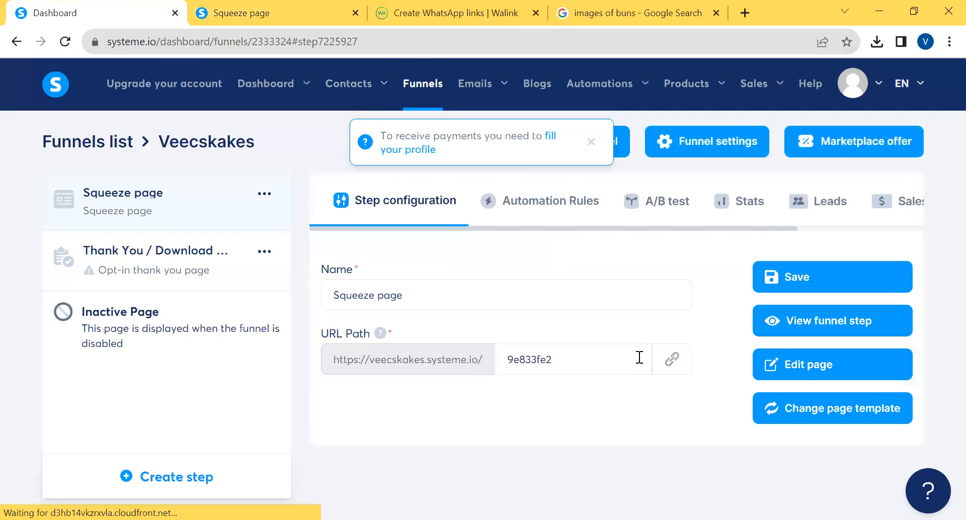
{"action": "left_click", "coordinate": [673, 369]}
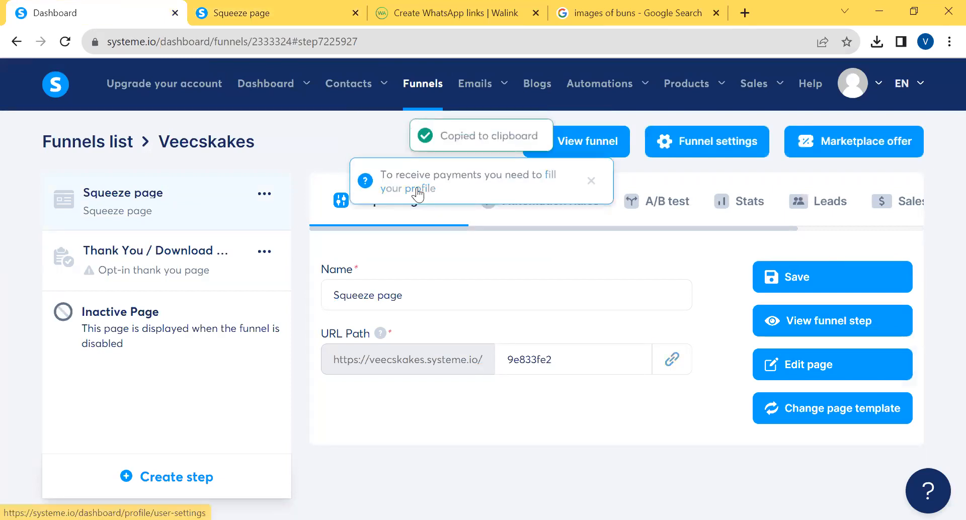